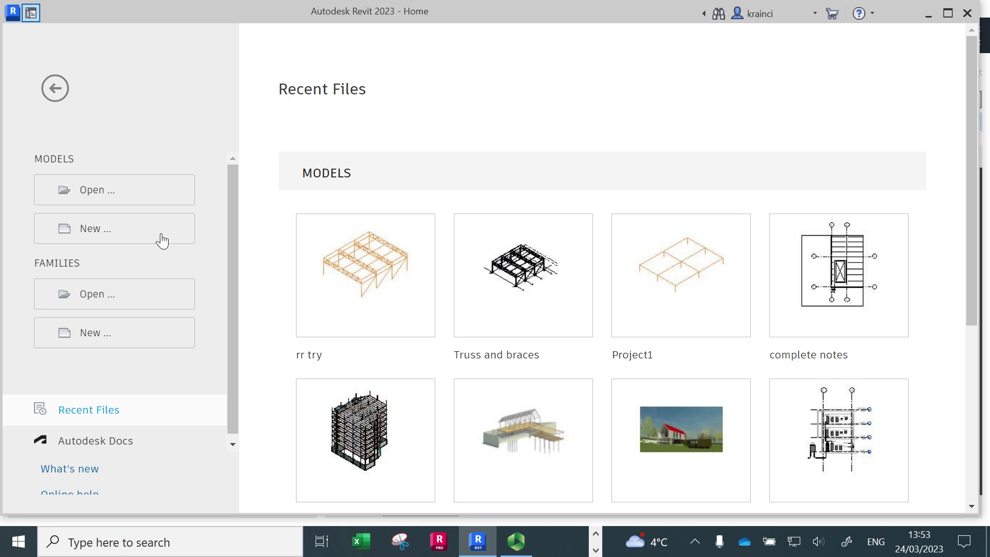
# Create a new project from the Structural Template.
pyautogui.click(104, 231)
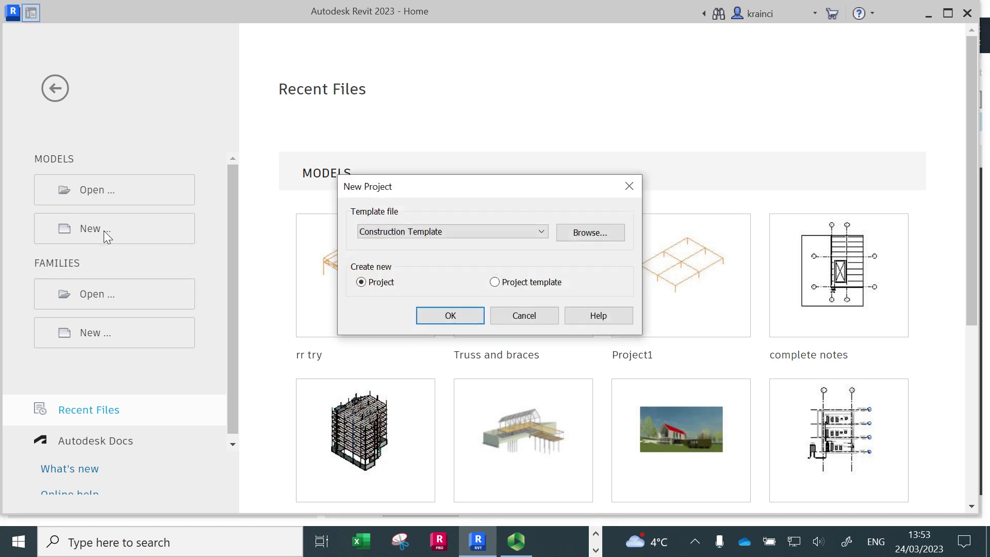
pyautogui.click(542, 233)
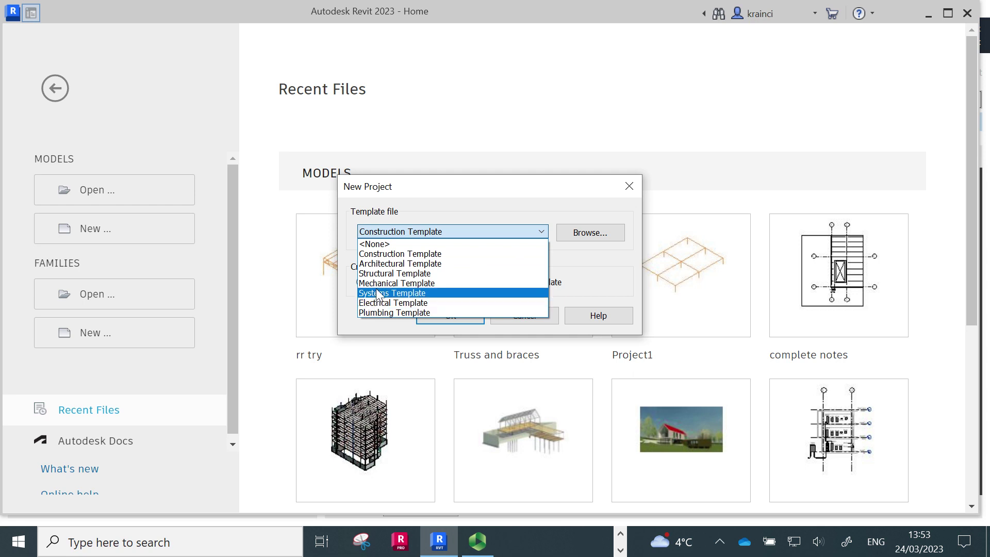
pyautogui.click(391, 278)
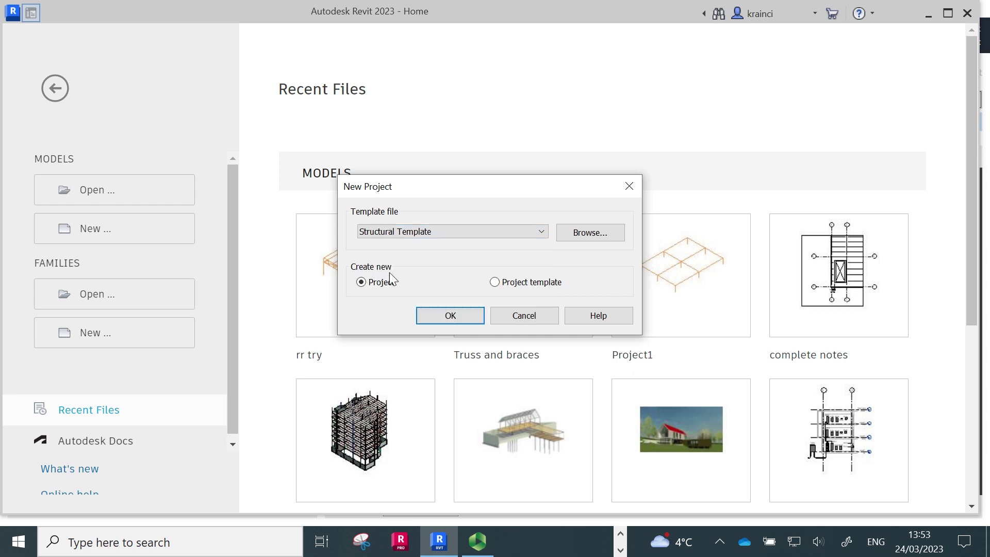
pyautogui.click(457, 314)
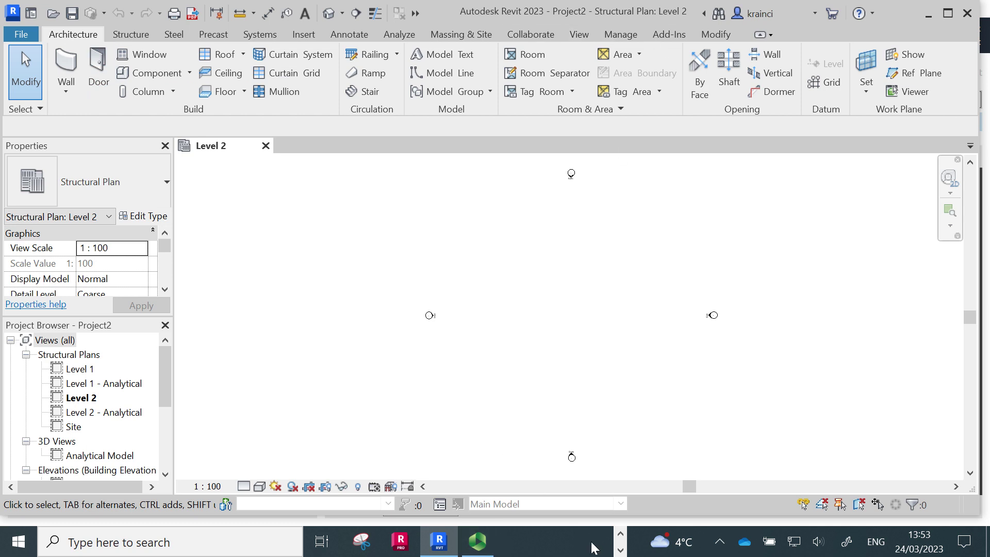
# Switch to the Steel Frame Exercise BIM document in Word and review the modelling brief and the floor plan's beam sizes and grid spacings.
pyautogui.click(621, 534)
pyautogui.click(569, 544)
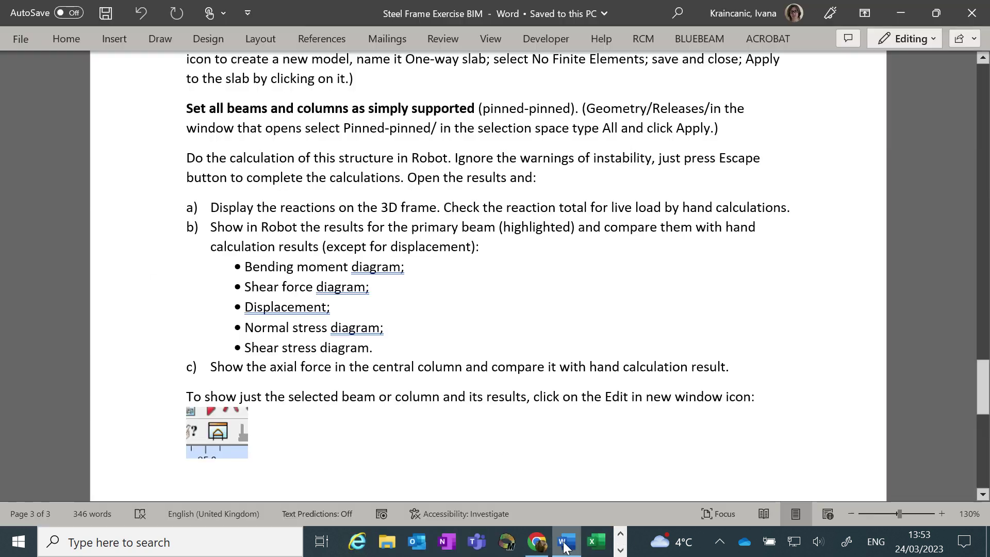
pyautogui.scroll(3, 582, 341)
pyautogui.moveTo(983, 385); pyautogui.dragTo(978, 106)
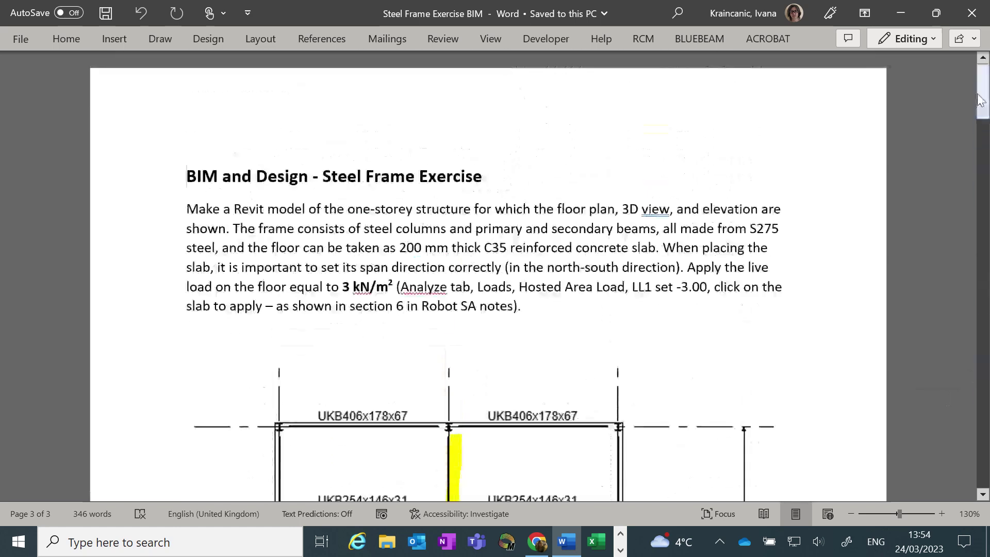
pyautogui.hotkey('ctrl', 'Home')
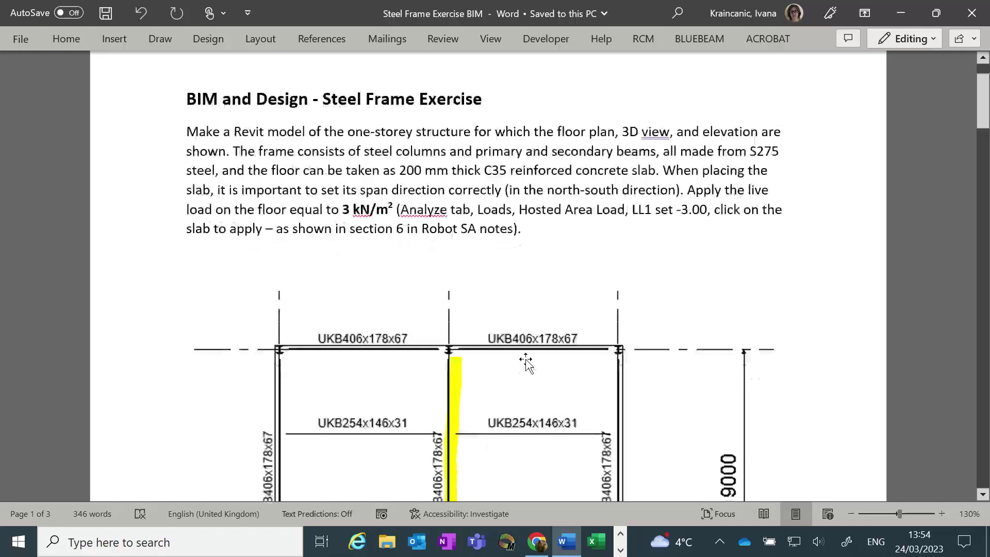
pyautogui.scroll(-1, 526, 361)
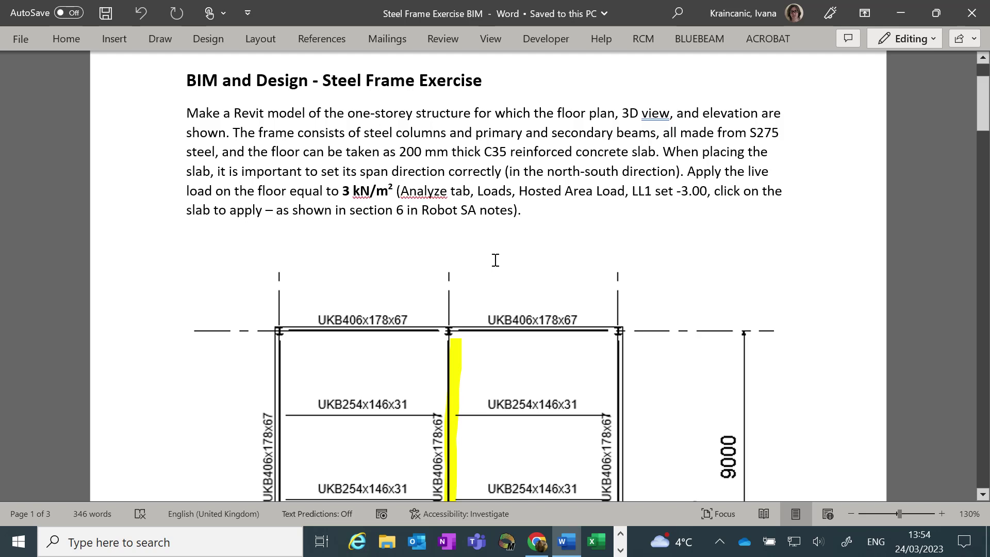
pyautogui.scroll(-2, 496, 260)
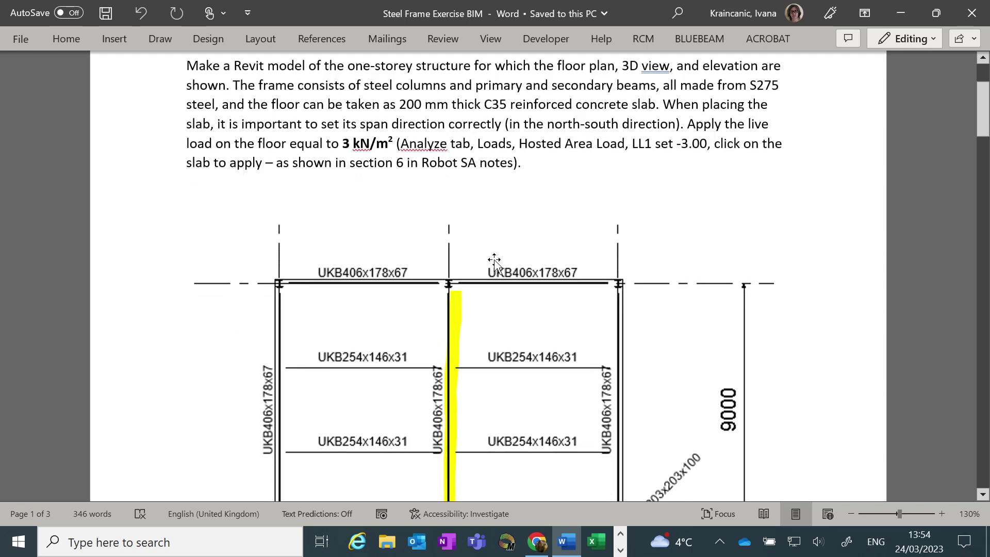
pyautogui.scroll(-2, 495, 263)
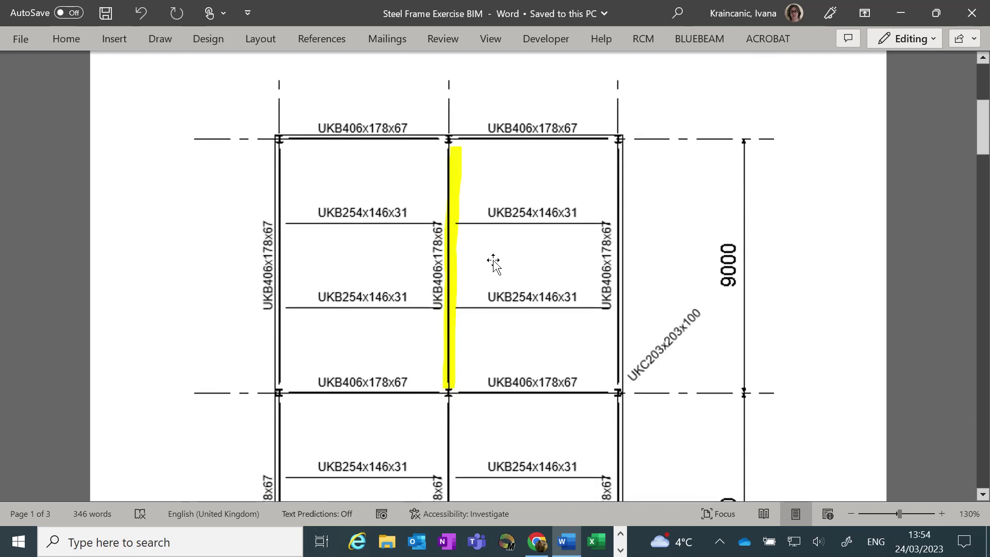
pyautogui.scroll(-1, 493, 261)
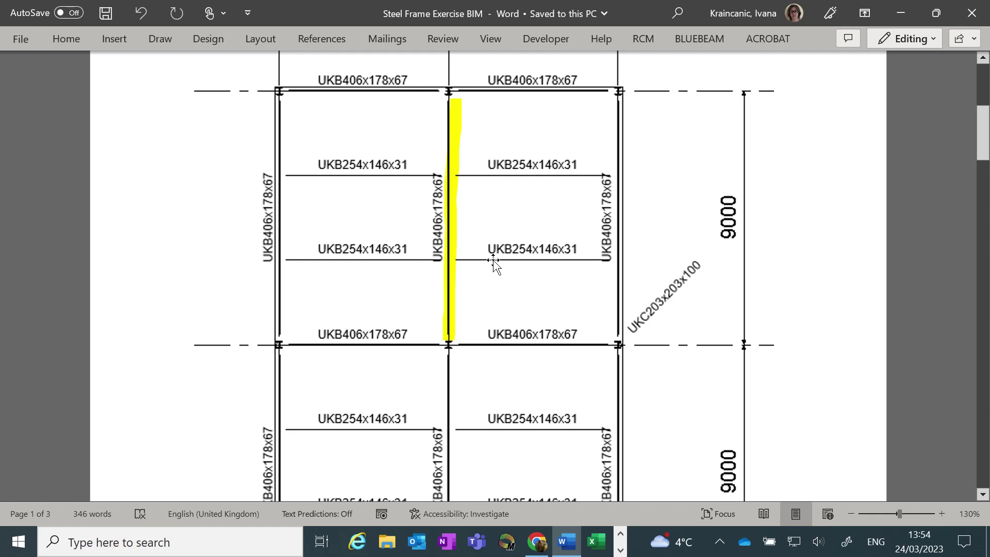
pyautogui.scroll(-5, 493, 262)
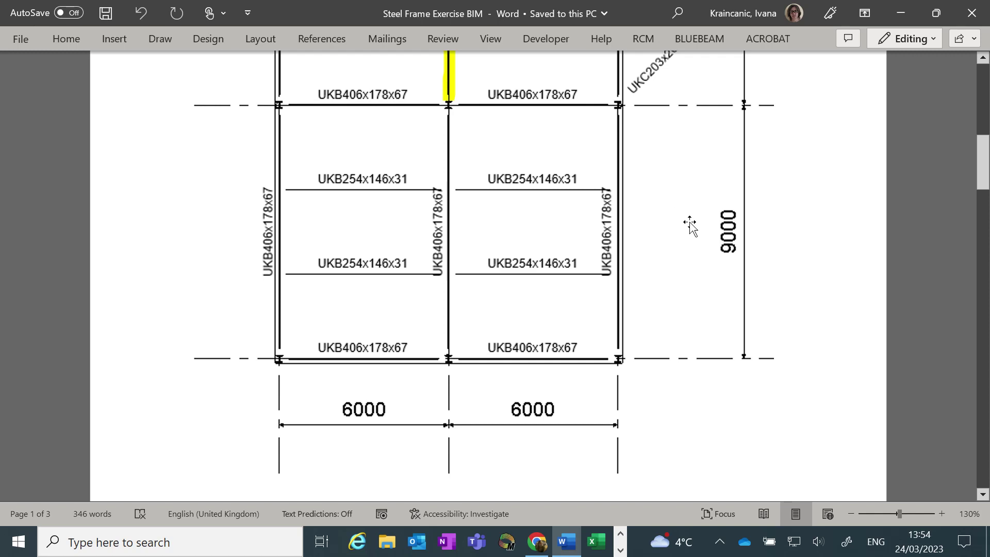
# Examine the exercise's 3D view and elevation levels, and read the Robot Structural Analysis tasks through to the end of the document.
pyautogui.scroll(-5, 692, 228)
pyautogui.scroll(-8, 691, 227)
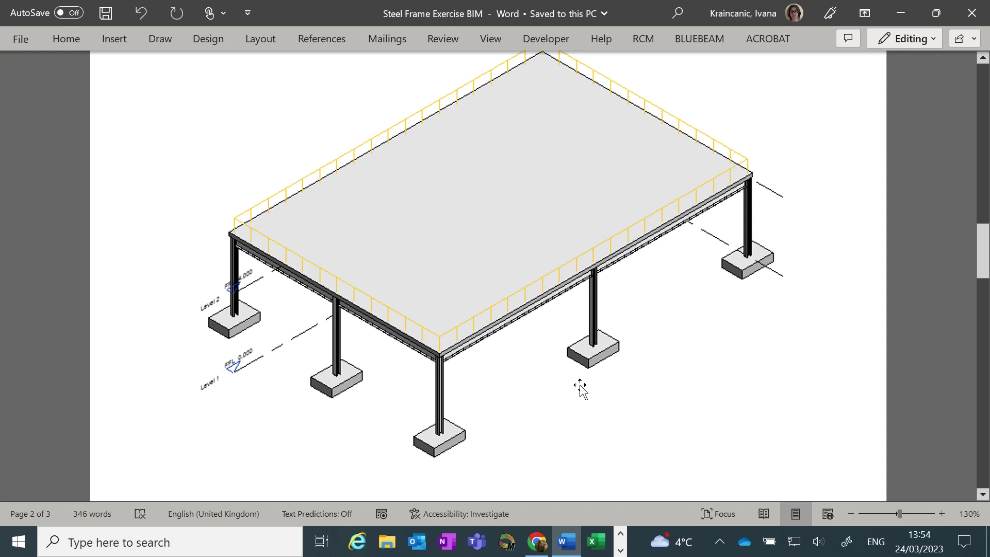
pyautogui.scroll(-6, 580, 388)
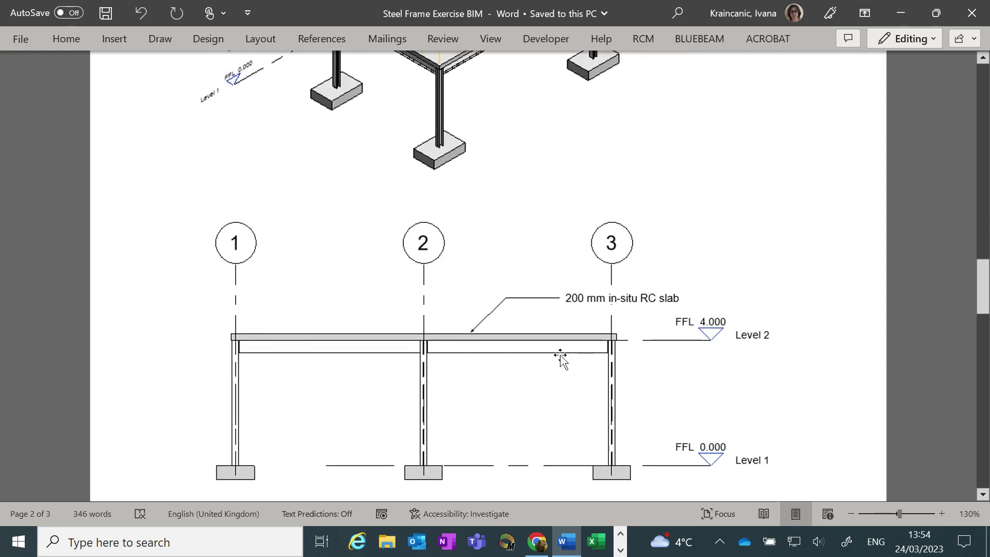
pyautogui.scroll(-3, 634, 367)
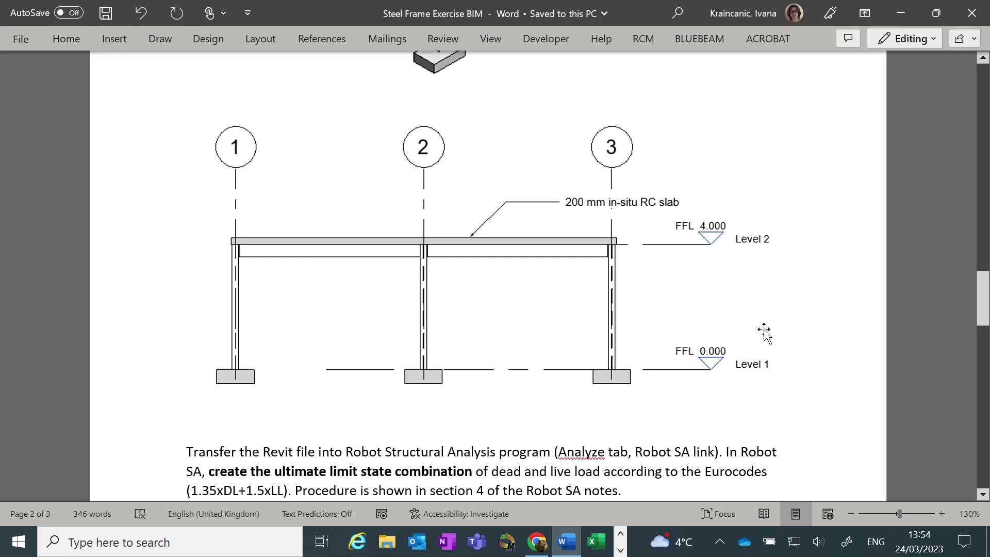
pyautogui.scroll(-3, 762, 333)
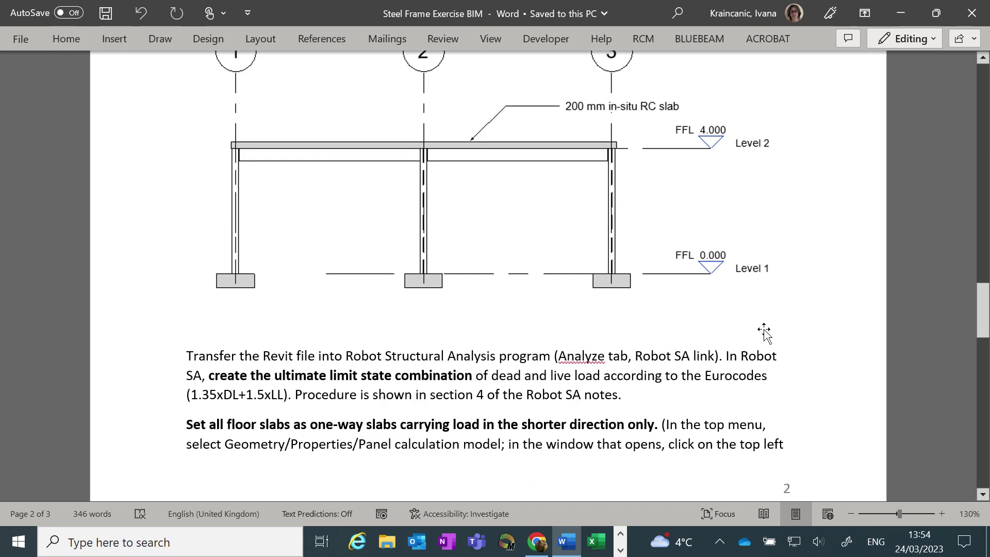
pyautogui.scroll(-1, 765, 333)
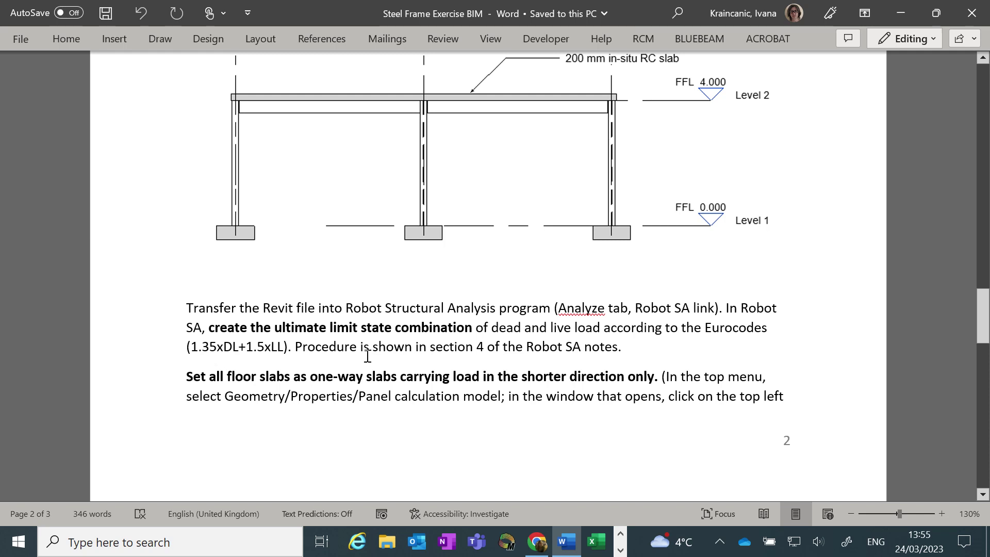
pyautogui.scroll(-1, 370, 356)
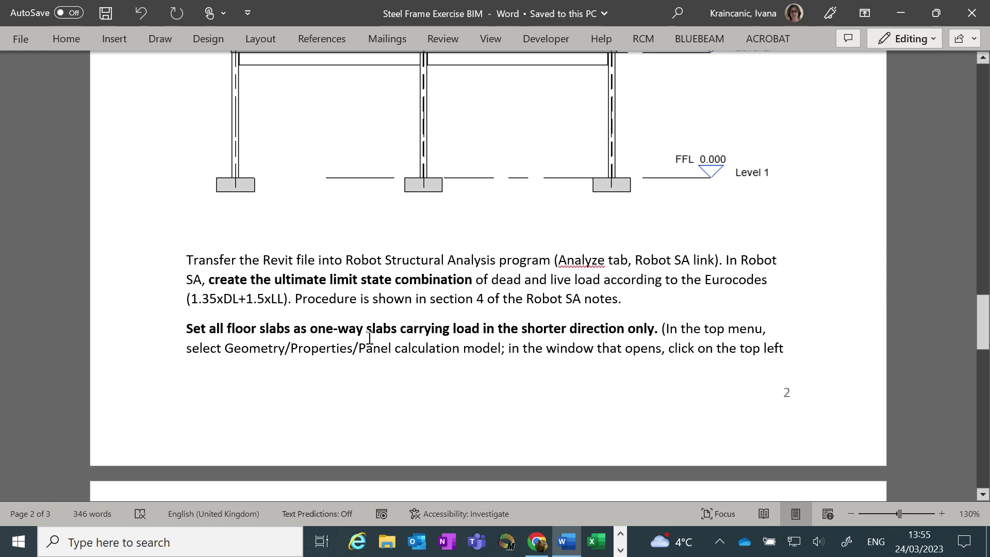
pyautogui.scroll(-5, 459, 381)
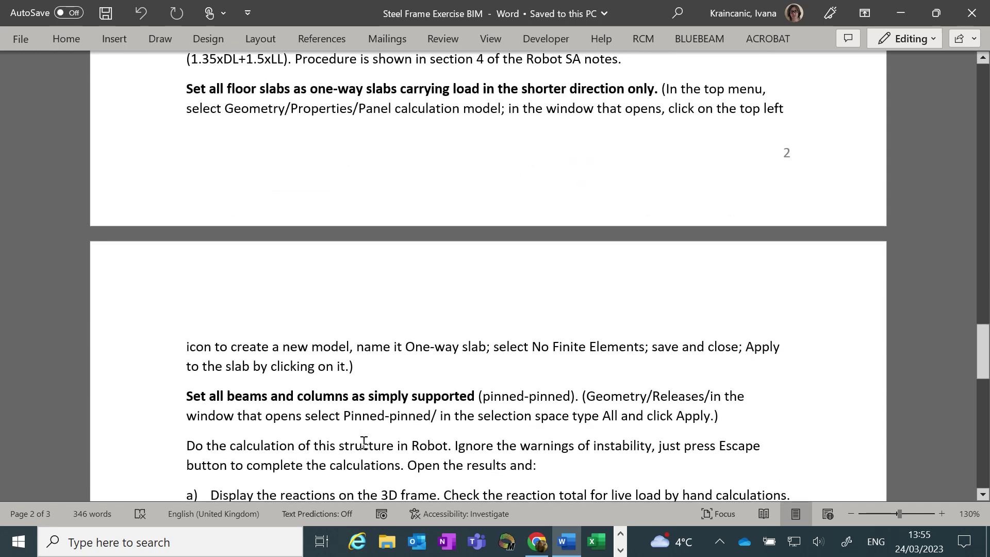
pyautogui.scroll(-3, 367, 444)
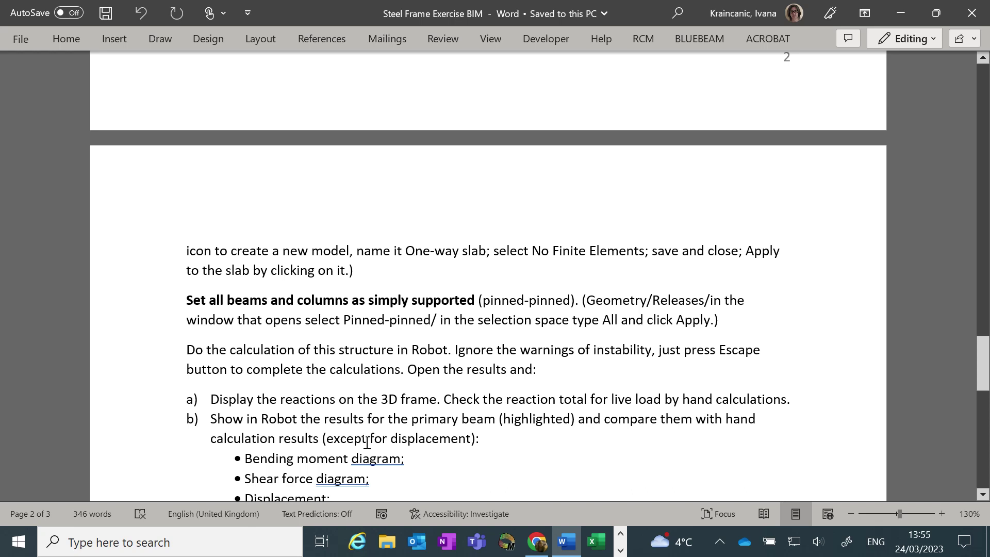
pyautogui.scroll(-2, 366, 443)
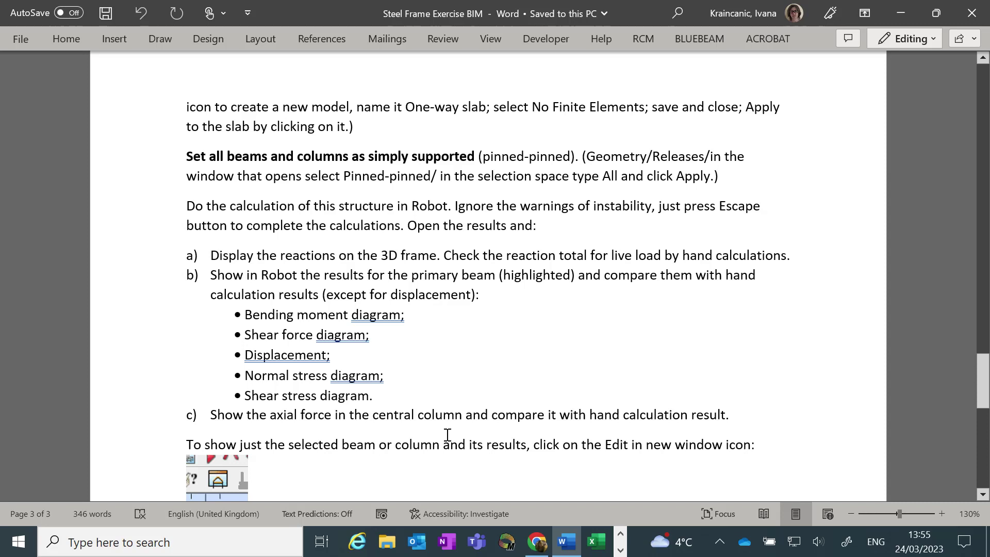
pyautogui.scroll(-1, 450, 424)
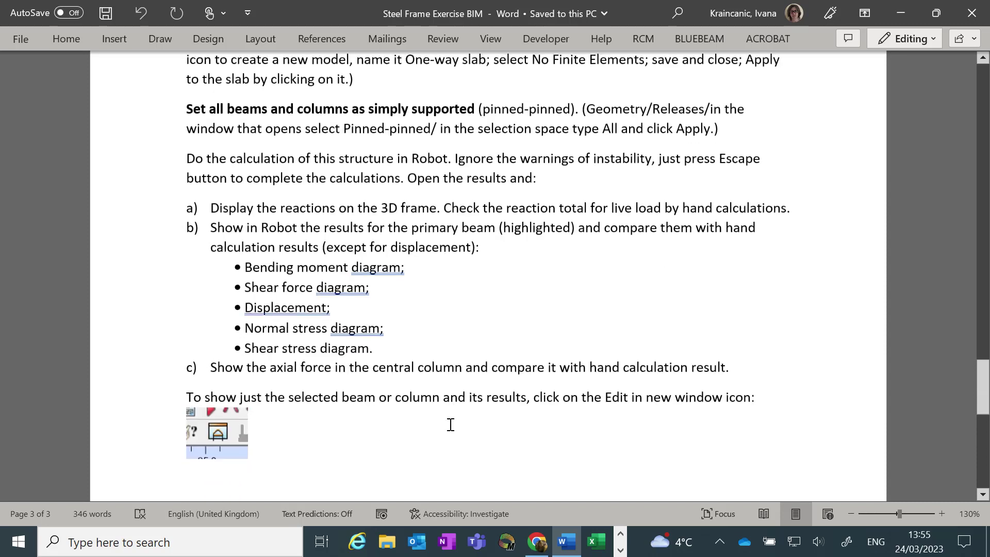
pyautogui.scroll(-1, 450, 425)
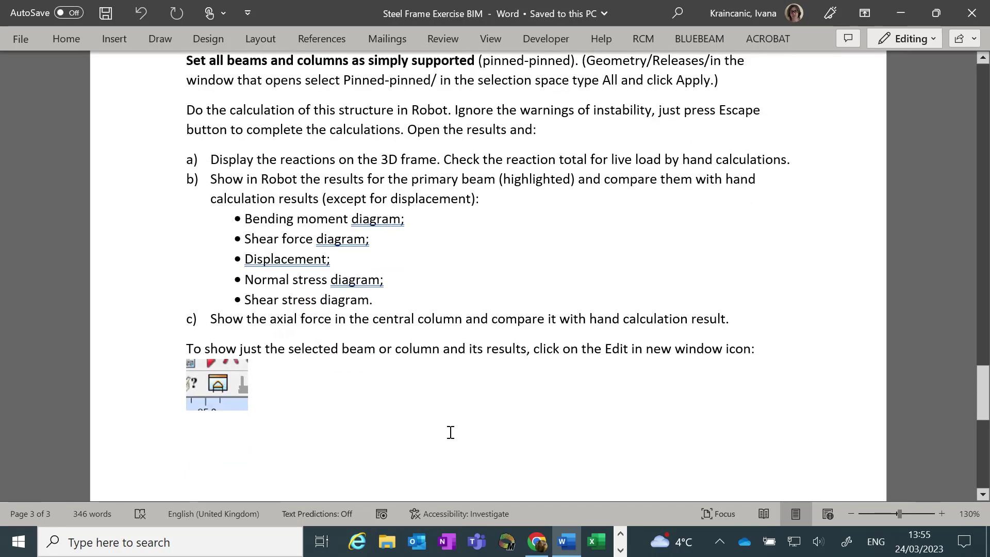
# Switch back to Revit and open the North building elevation of the new project.
pyautogui.click(621, 550)
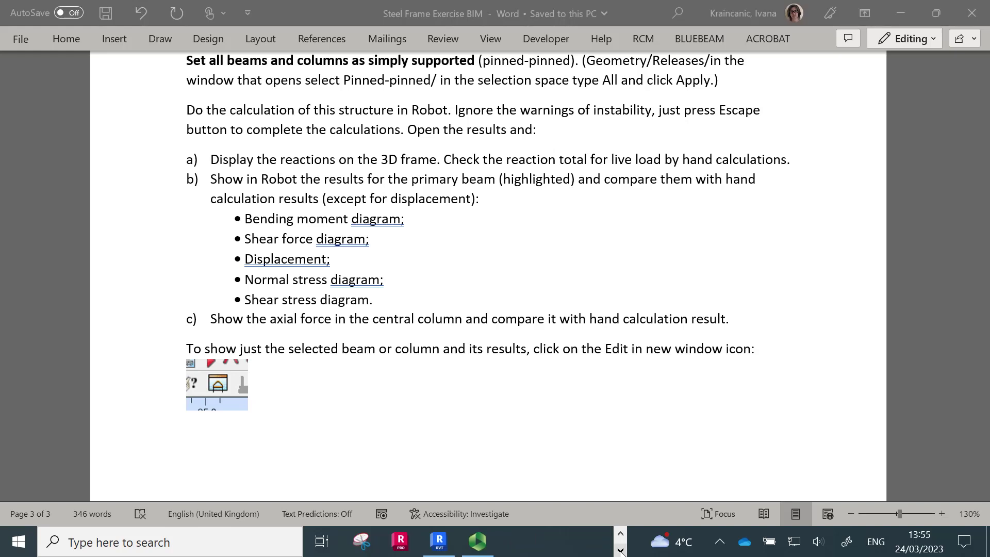
pyautogui.click(438, 547)
pyautogui.scroll(-1, 116, 421)
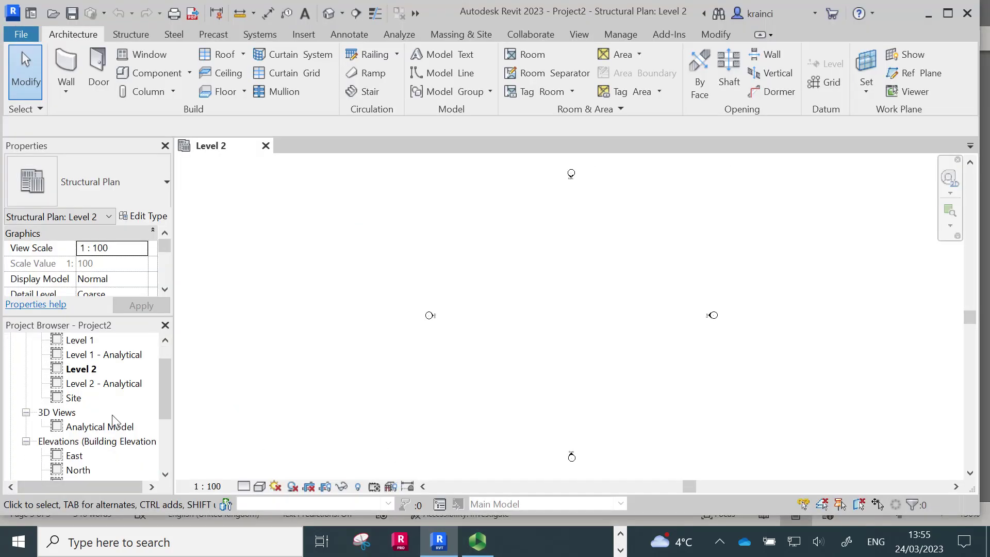
pyautogui.scroll(-1, 103, 428)
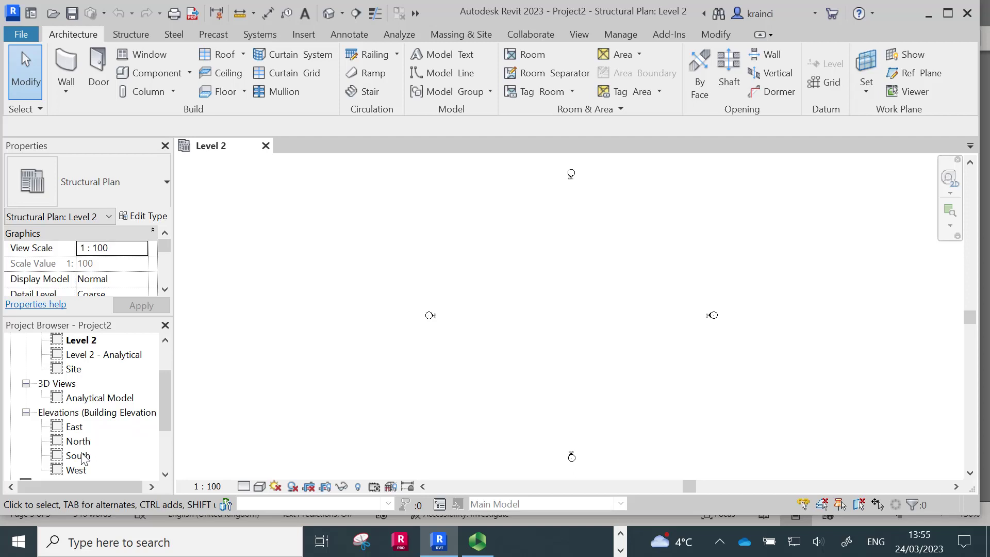
pyautogui.doubleClick(72, 444)
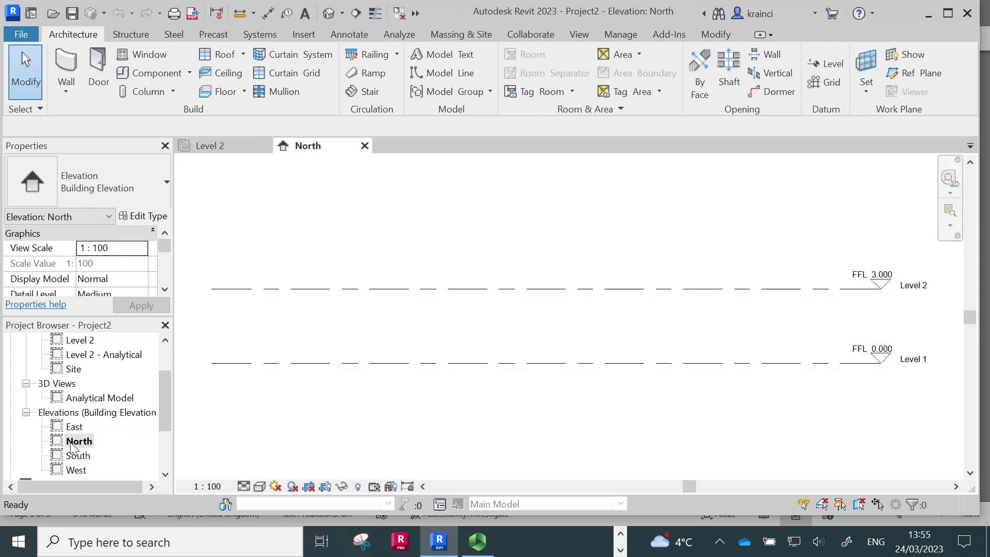
# Set the elevation of Level 2 to 4 m and deselect the level.
pyautogui.click(879, 279)
pyautogui.click(880, 271)
pyautogui.click(875, 277)
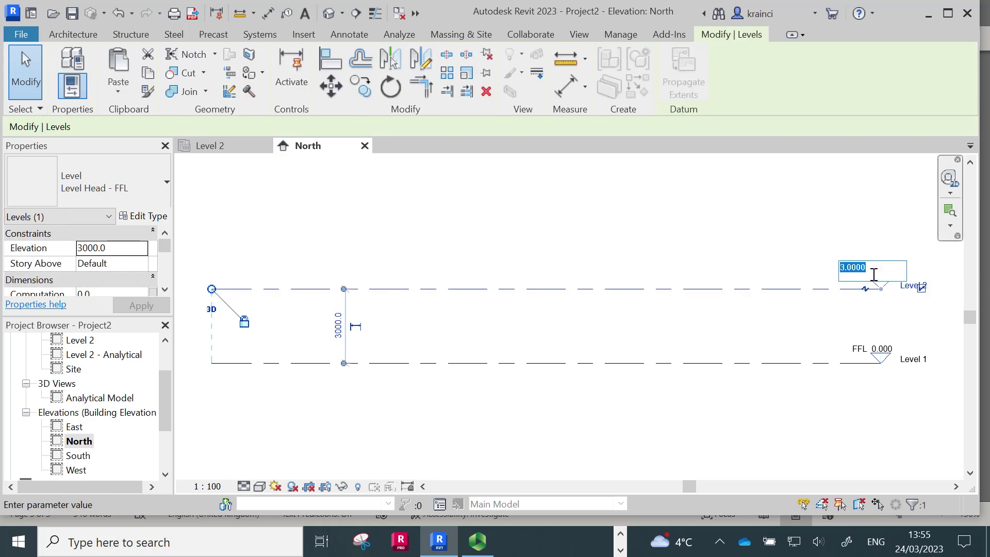
pyautogui.write('4')
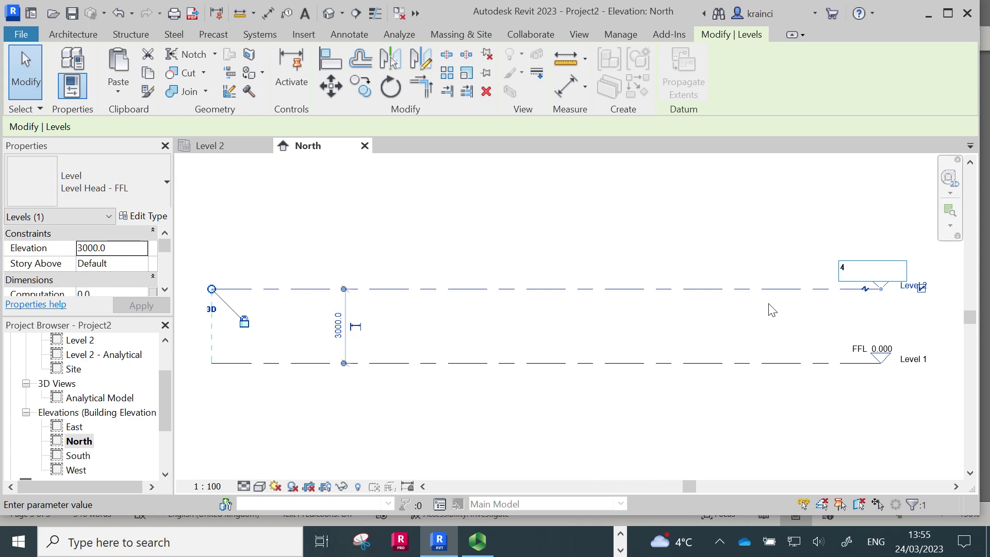
pyautogui.press('Return')
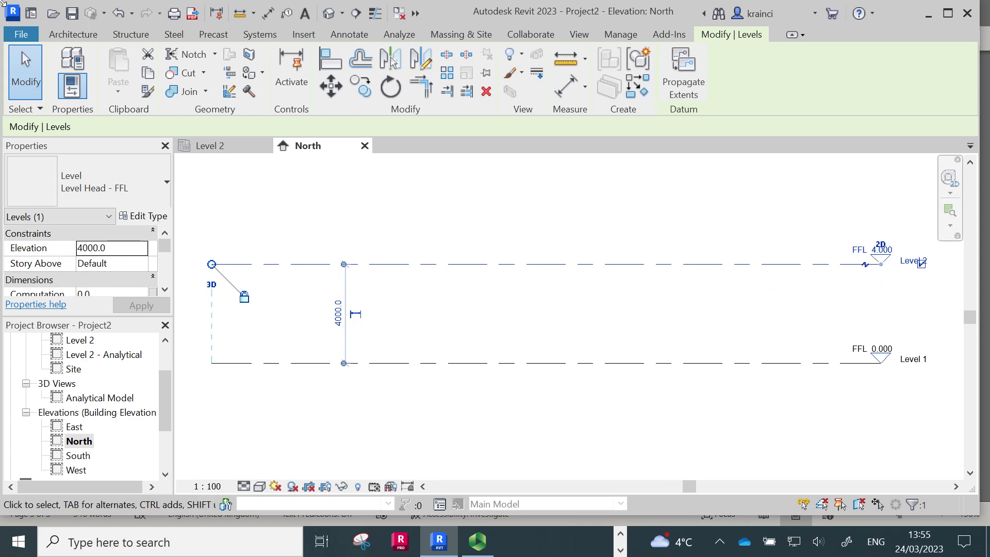
pyautogui.click(21, 88)
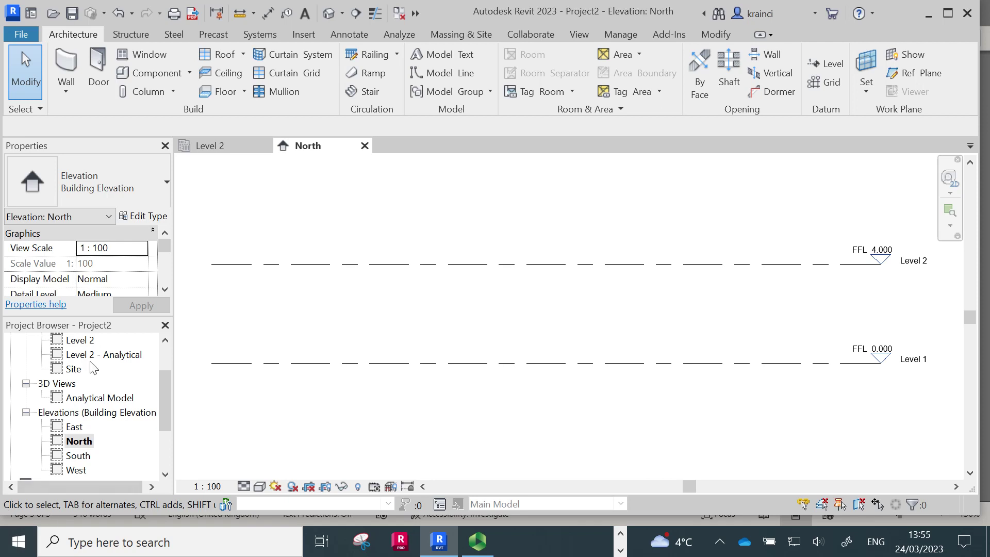
# Open the Level 1 structural plan and draw a vertical grid line in the western part of the area between the elevation markers.
pyautogui.scroll(1, 93, 367)
pyautogui.scroll(1, 93, 367)
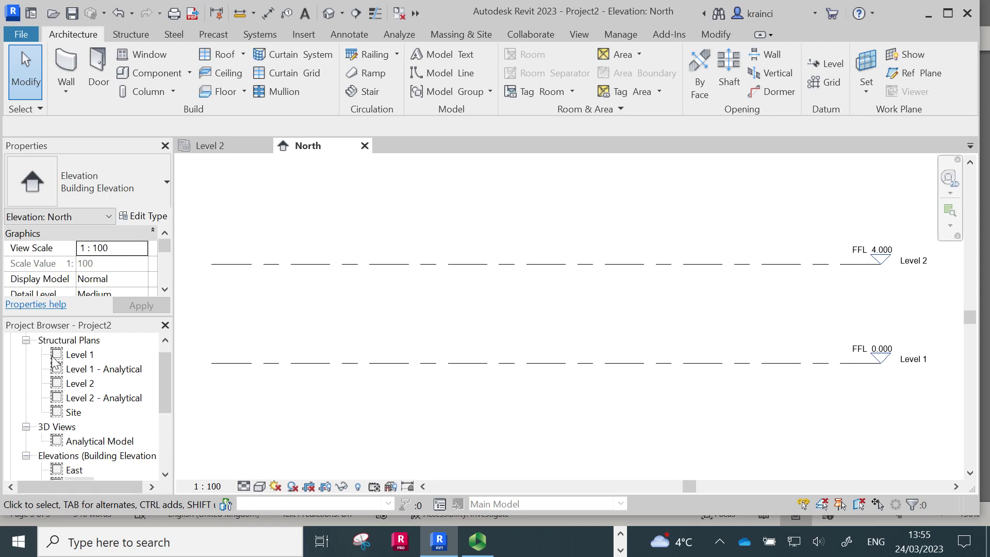
pyautogui.doubleClick(72, 355)
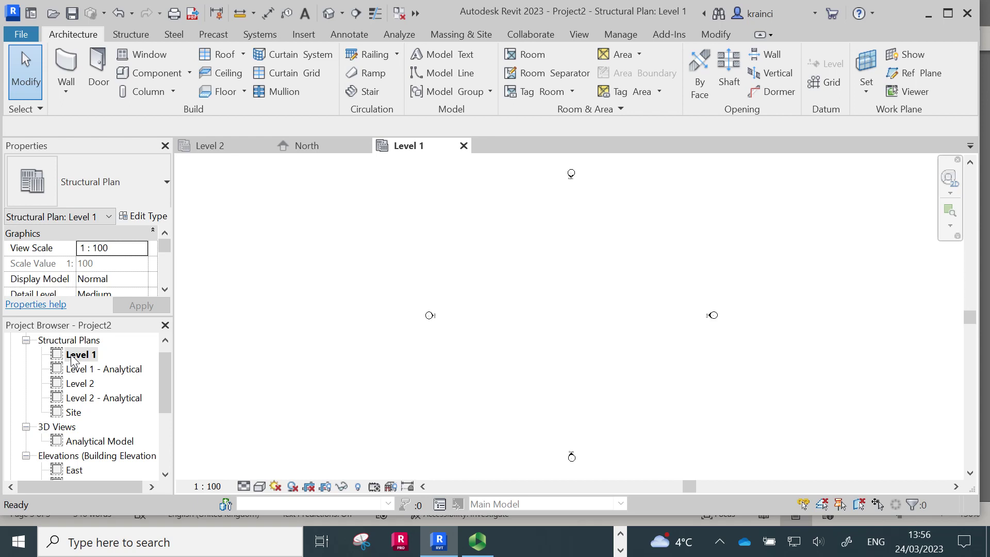
pyautogui.click(827, 84)
pyautogui.click(486, 230)
pyautogui.click(486, 416)
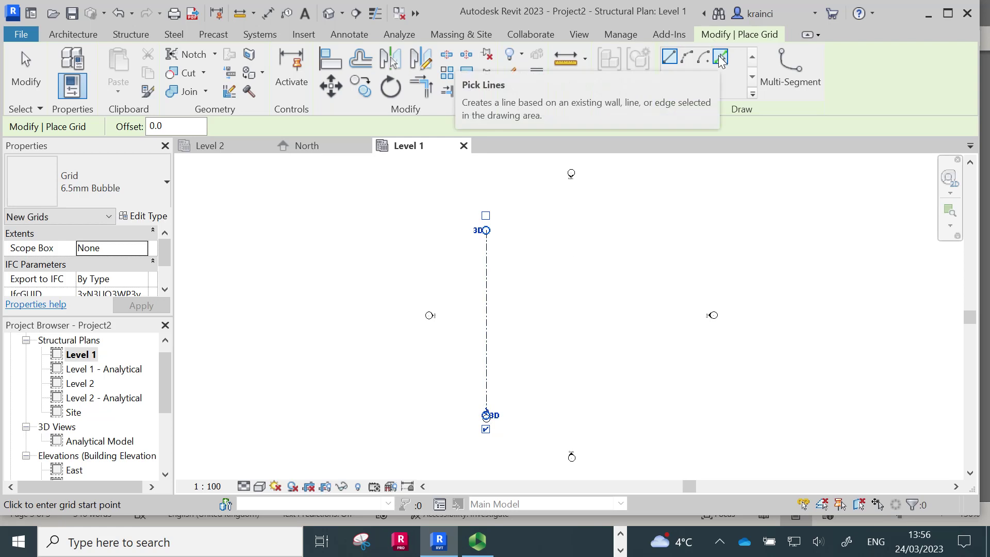
# Draw two more vertical grid lines east of the first one, each spaced 6000 mm apart and aligned with its ends.
pyautogui.click(520, 231)
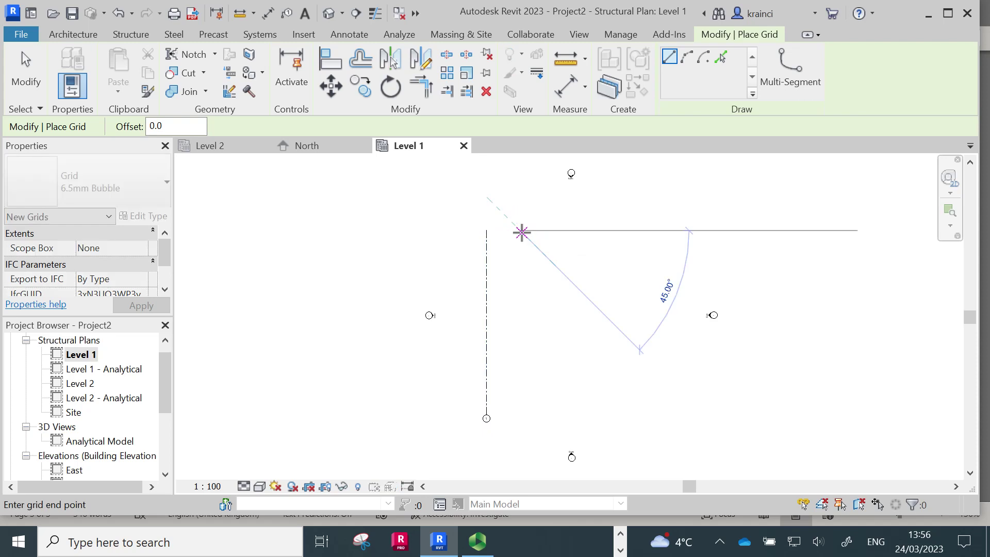
pyautogui.click(520, 415)
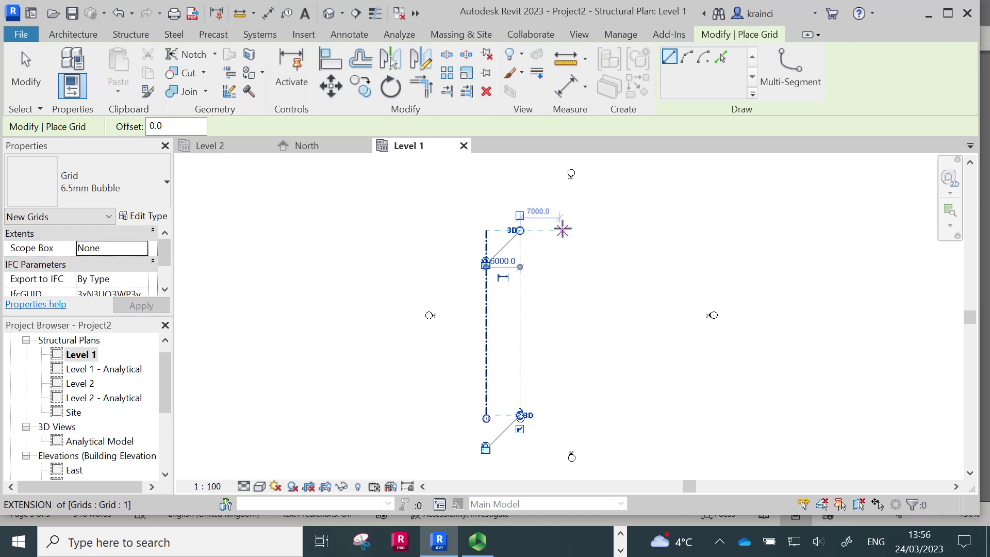
pyautogui.click(555, 230)
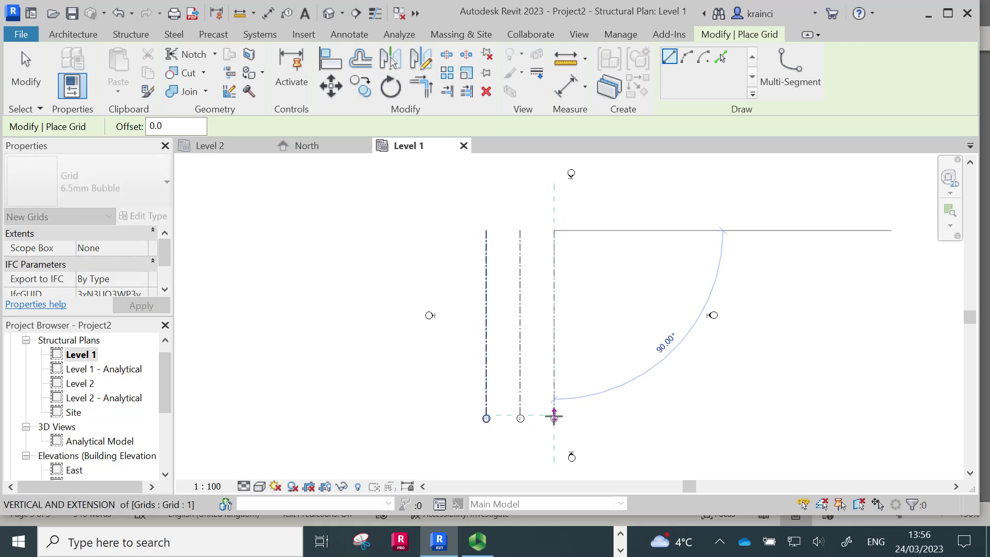
pyautogui.click(555, 415)
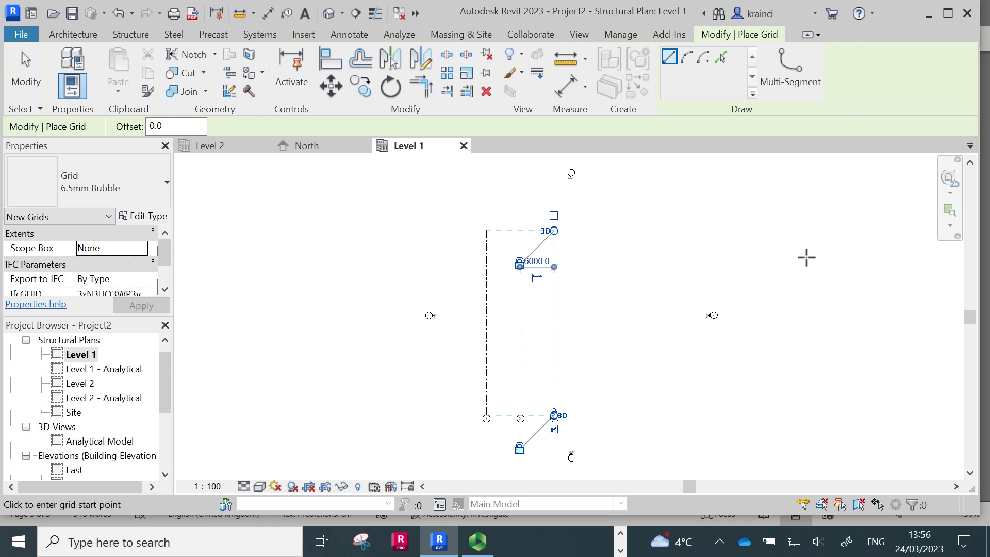
pyautogui.press('Escape')
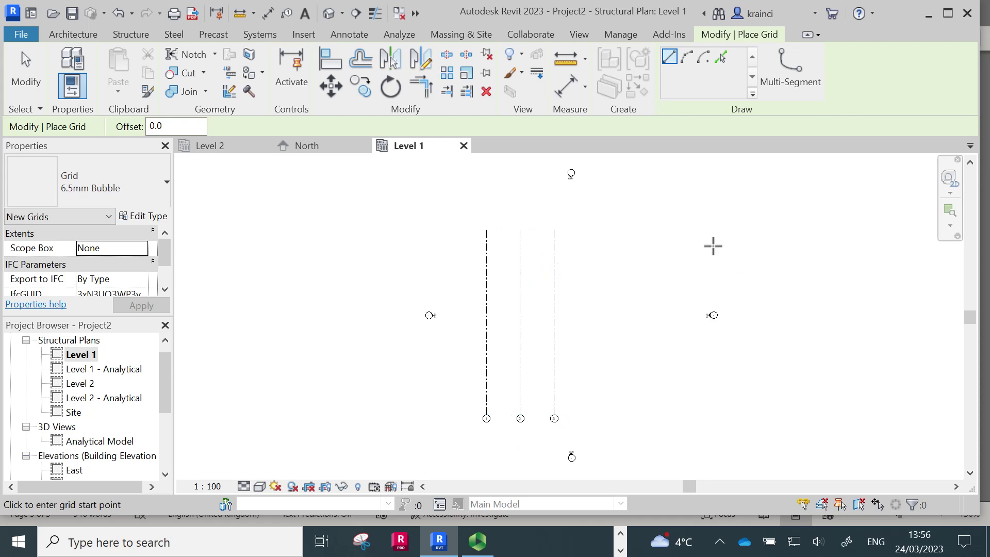
# Draw a horizontal grid line across the northern part of the three vertical grids and end the grid command.
pyautogui.scroll(-1, 736, 253)
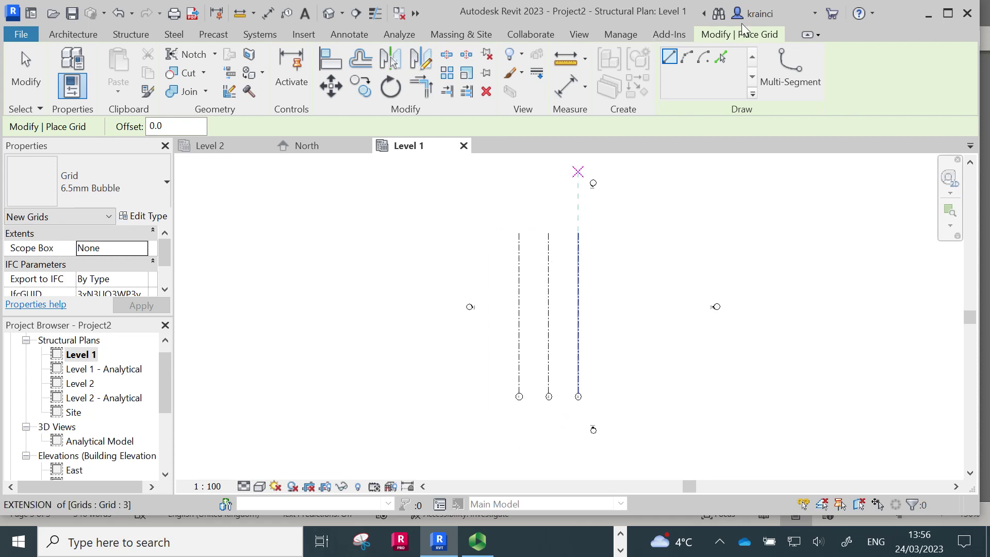
pyautogui.click(485, 267)
pyautogui.click(613, 268)
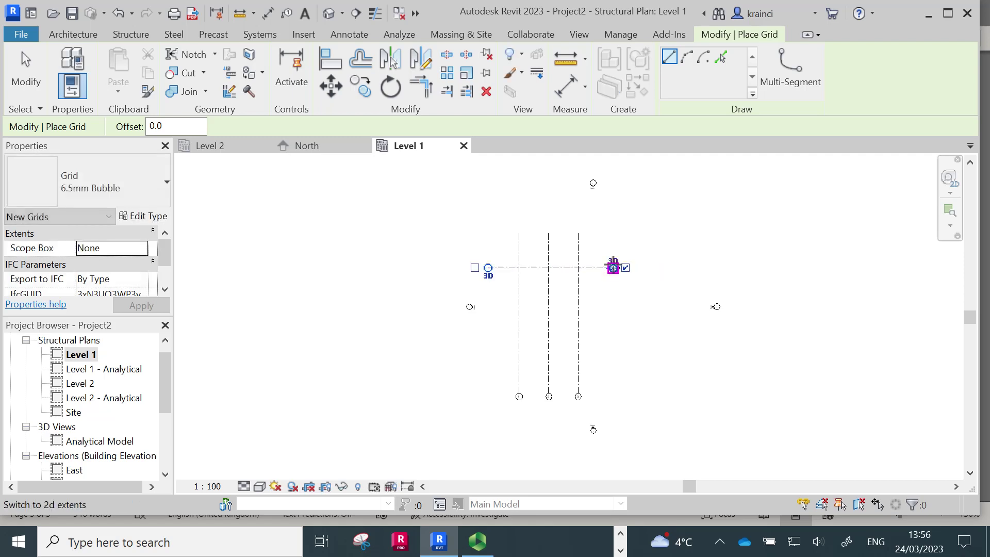
pyautogui.press('Escape')
pyautogui.press('Escape')
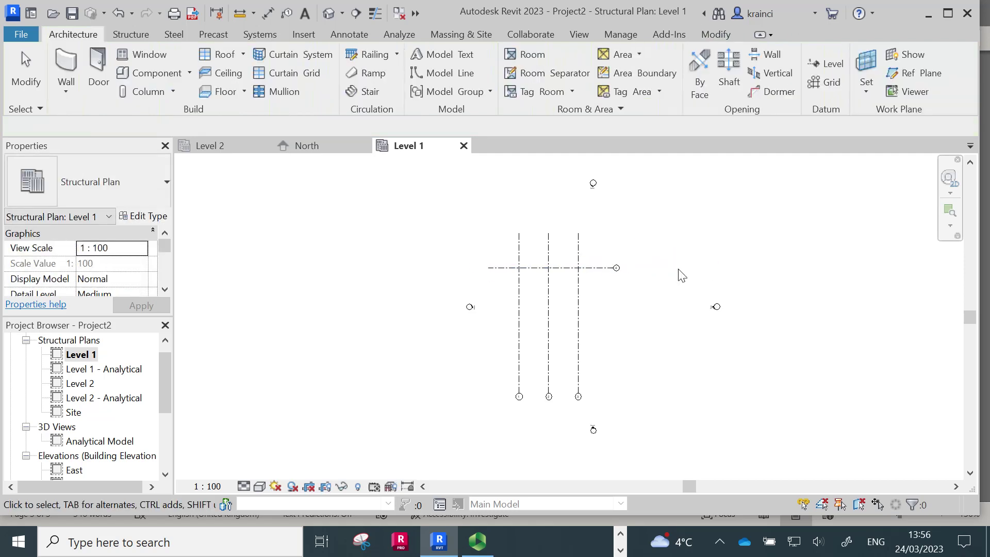
# Rename the horizontal grid line as A.
pyautogui.scroll(3, 674, 263)
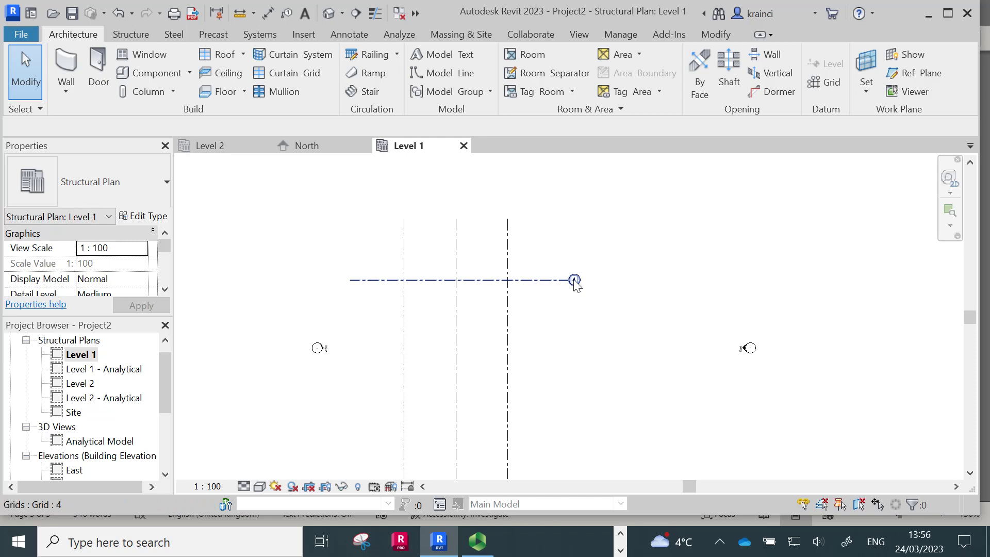
pyautogui.click(575, 280)
pyautogui.click(575, 280)
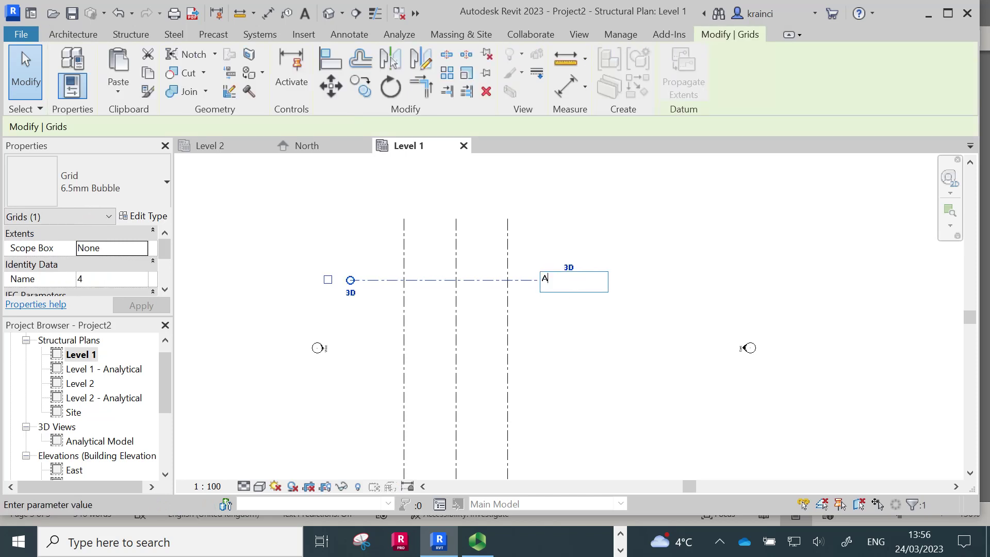
pyautogui.write('A')
pyautogui.press('Return')
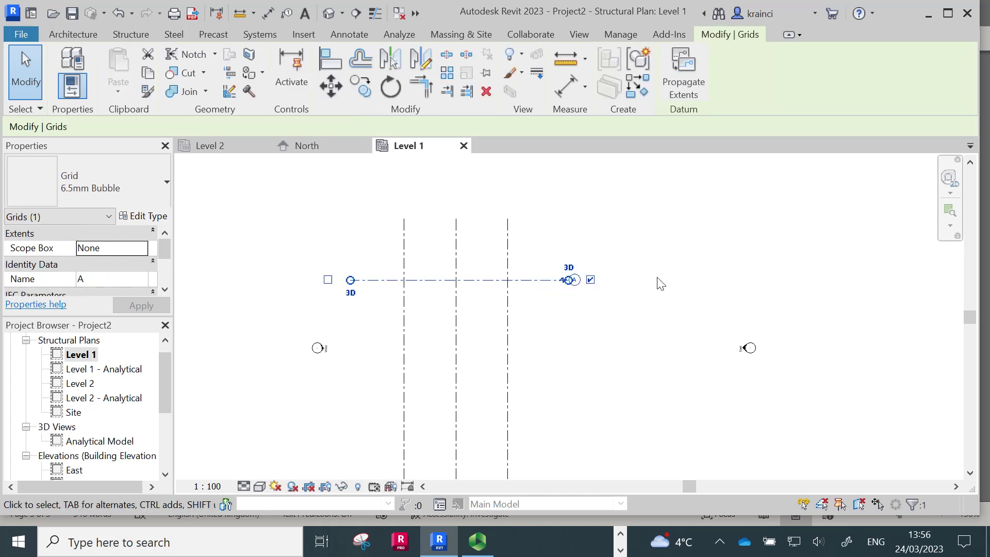
# Draw two more horizontal grid lines south of grid A at 9000 mm spacing, aligned with its ends, and end the grid command.
pyautogui.click(24, 72)
pyautogui.click(826, 85)
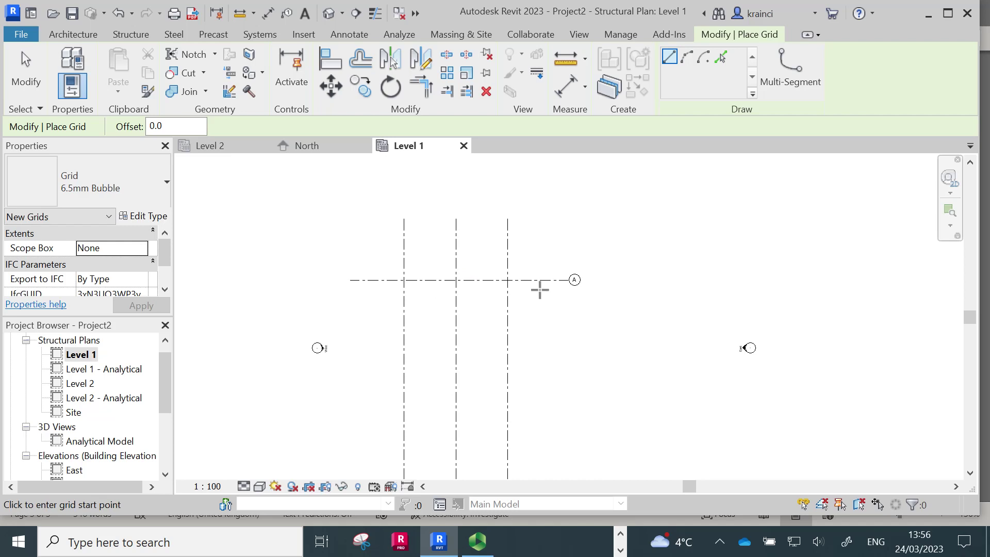
pyautogui.click(350, 357)
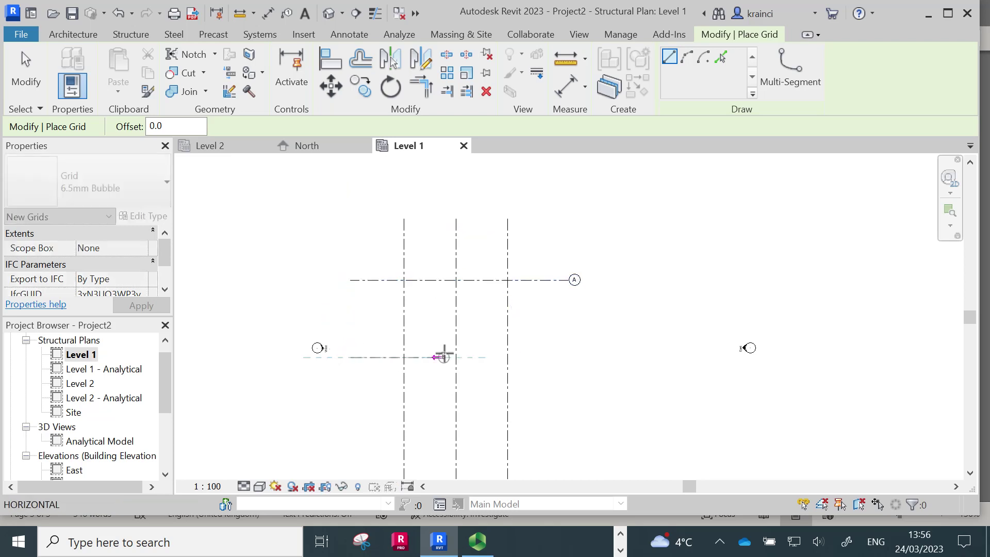
pyautogui.click(567, 357)
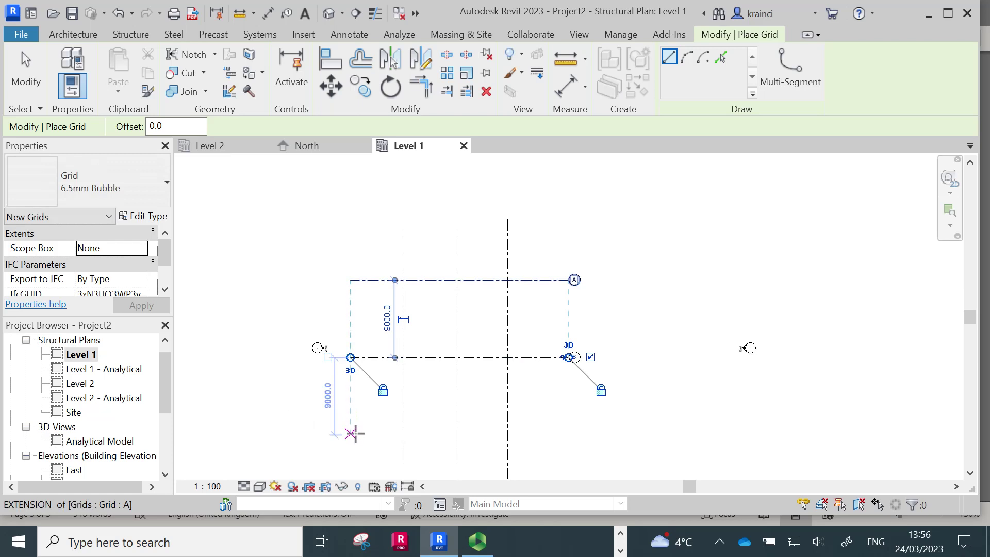
pyautogui.click(352, 434)
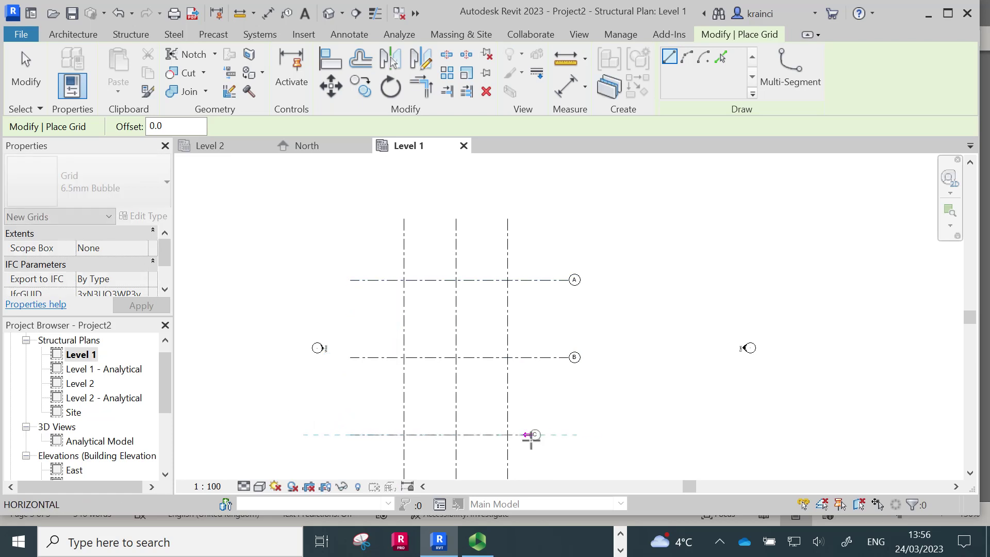
pyautogui.click(567, 435)
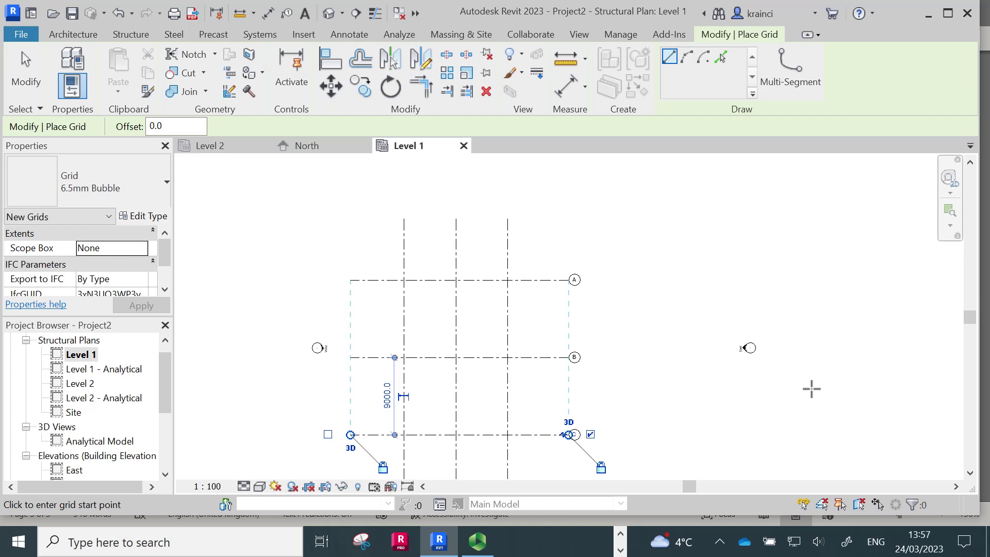
pyautogui.press('Escape')
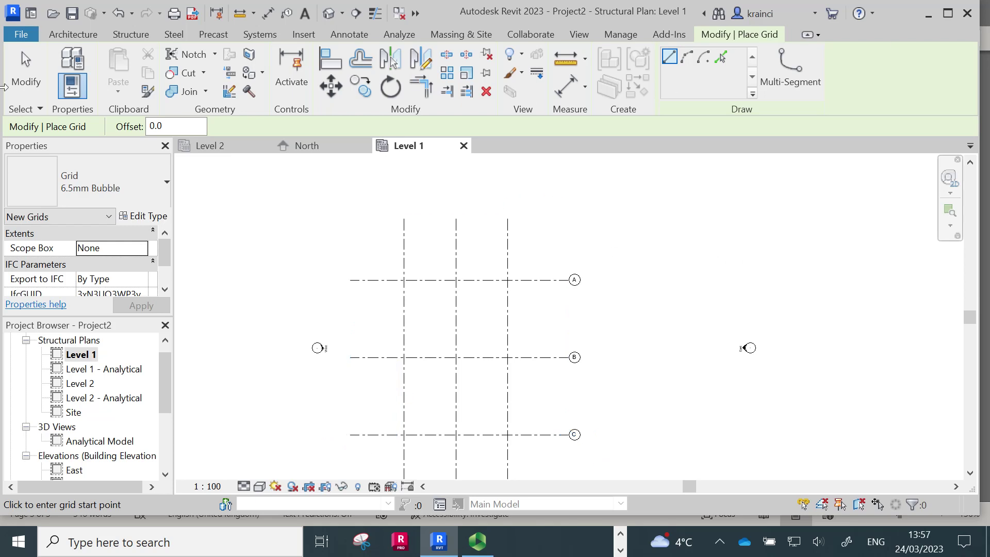
pyautogui.click(27, 78)
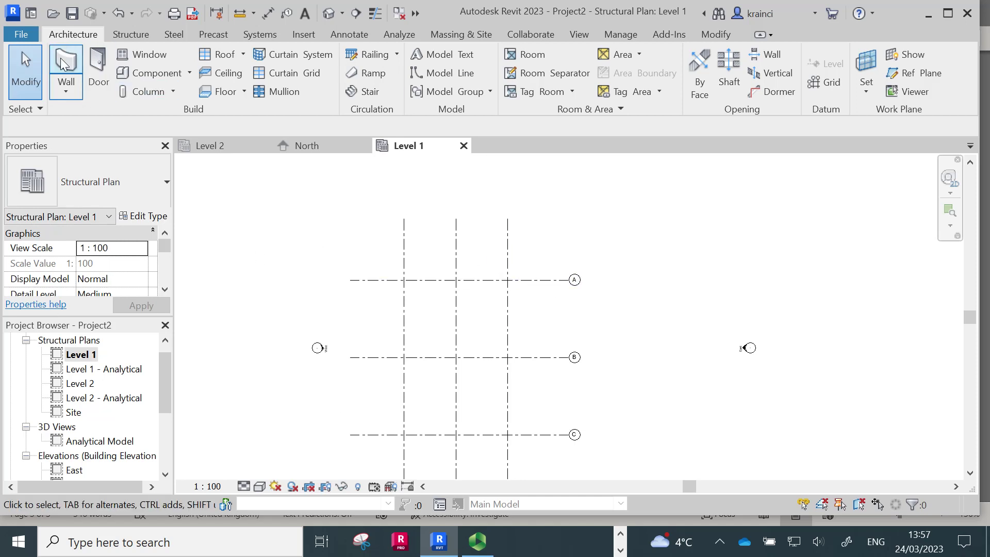
# Start placing a structural column and check which column types are already loaded in the project.
pyautogui.click(134, 33)
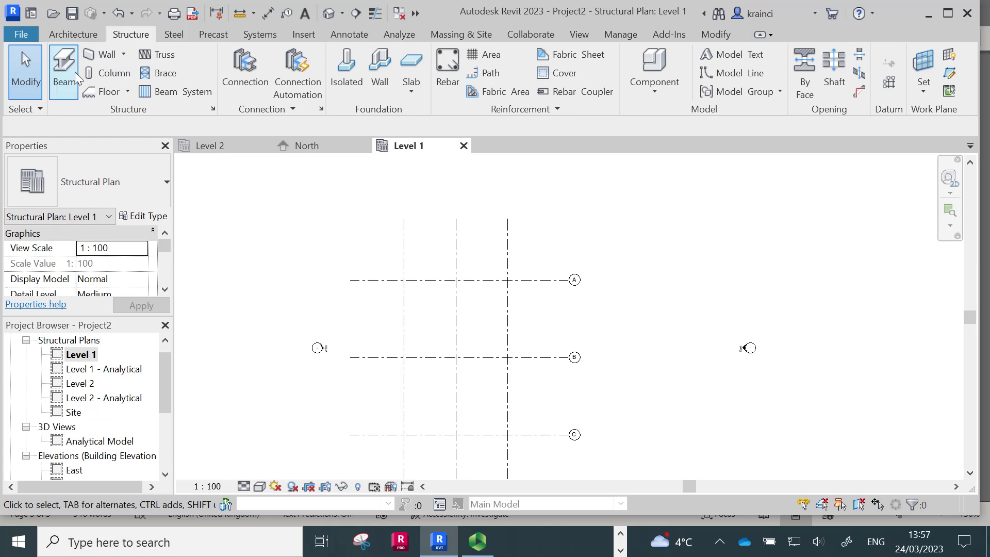
pyautogui.click(105, 76)
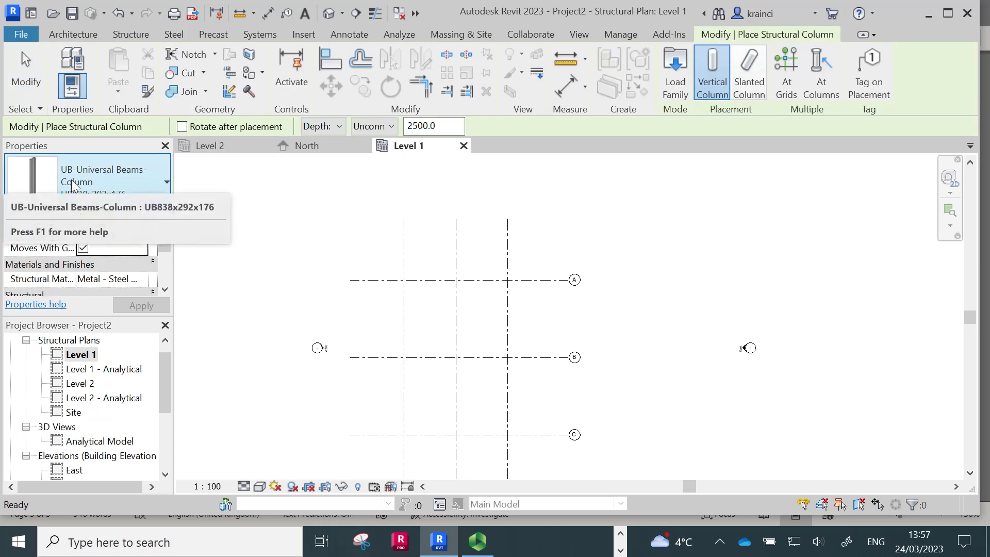
pyautogui.click(86, 175)
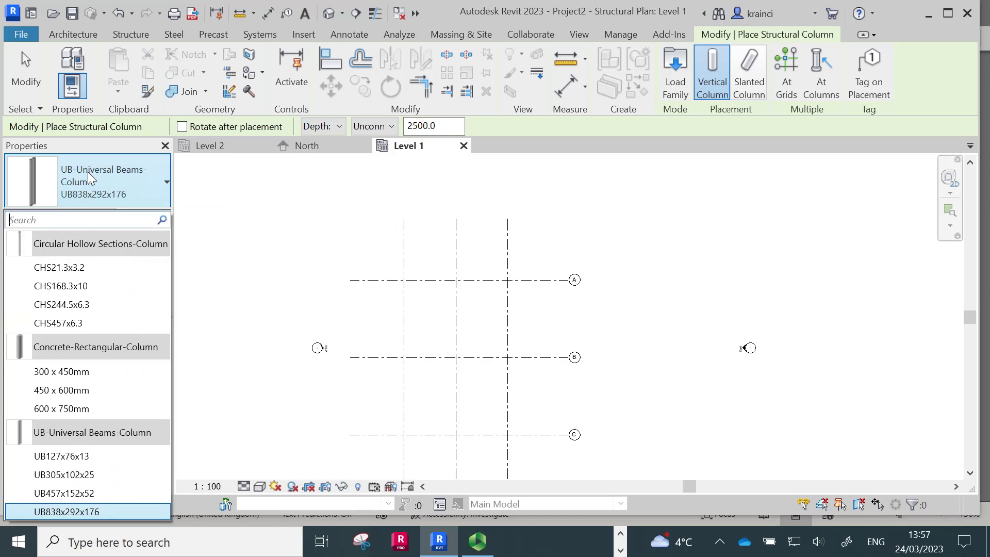
pyautogui.click(87, 172)
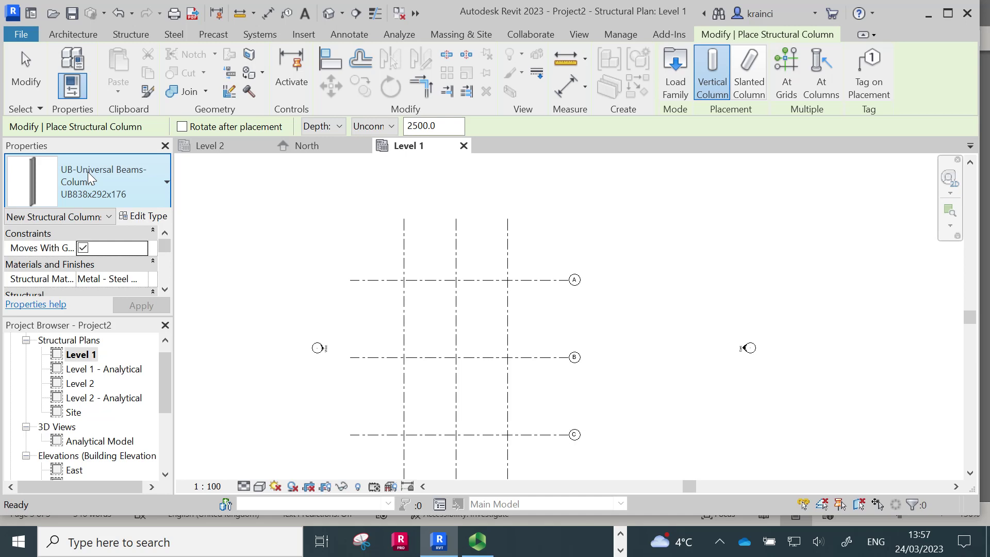
# Start loading a column family and browse the UK library to Structural Columns, Steel, Corus Advance.
pyautogui.click(667, 73)
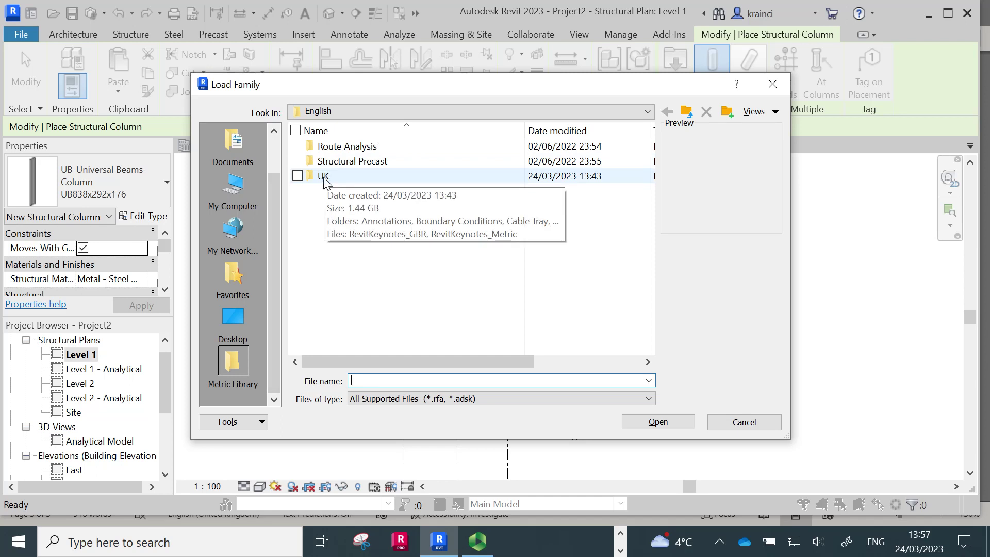
pyautogui.doubleClick(325, 176)
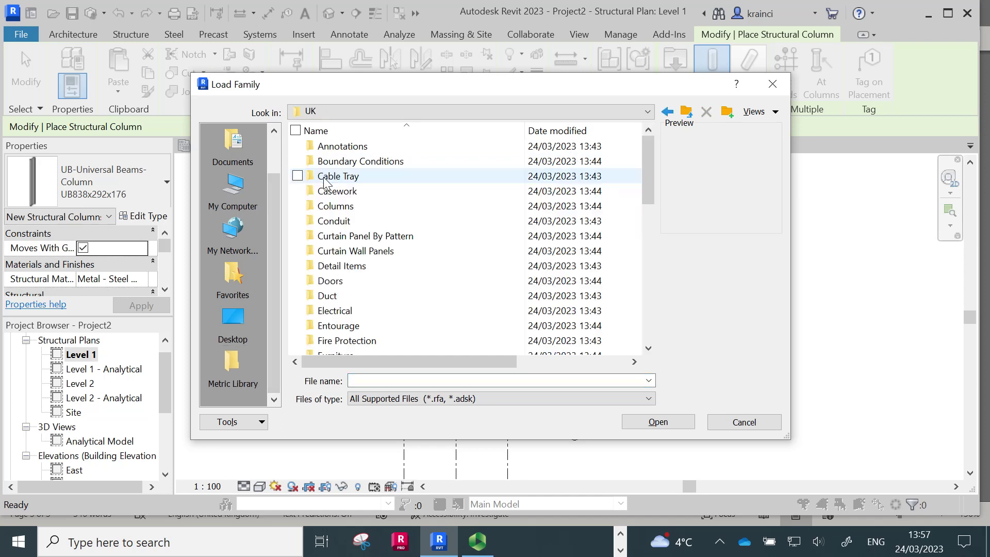
pyautogui.scroll(-4, 400, 222)
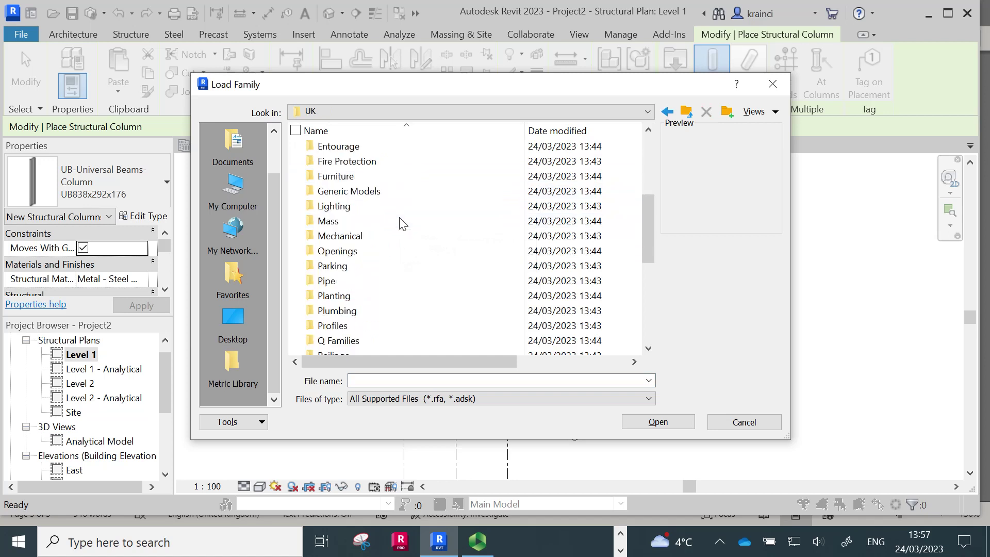
pyautogui.scroll(-3, 403, 222)
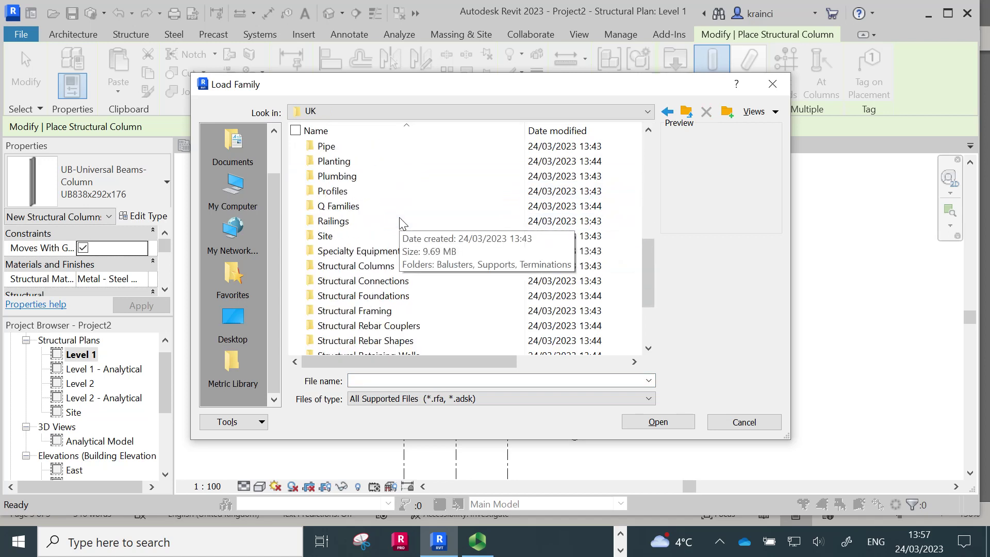
pyautogui.scroll(-1, 402, 223)
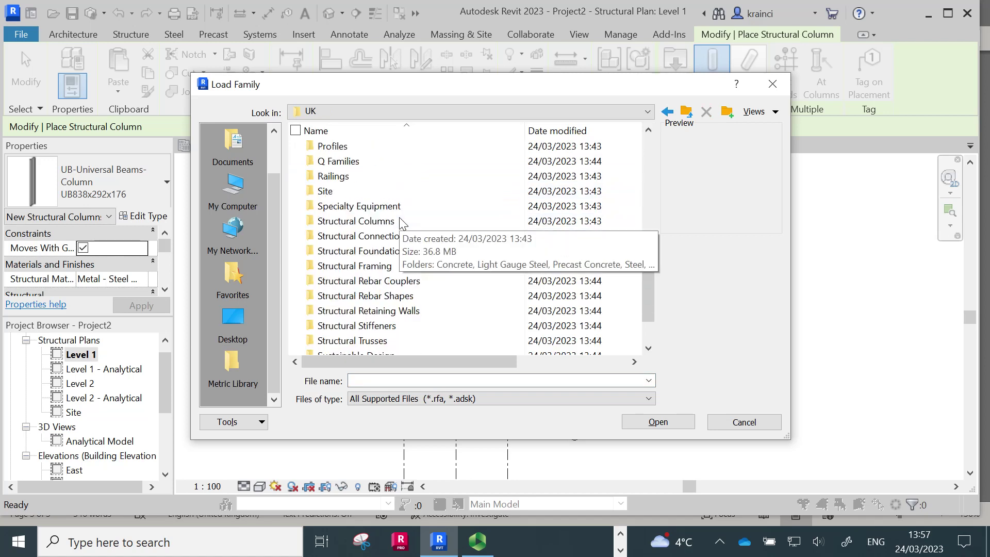
pyautogui.doubleClick(356, 220)
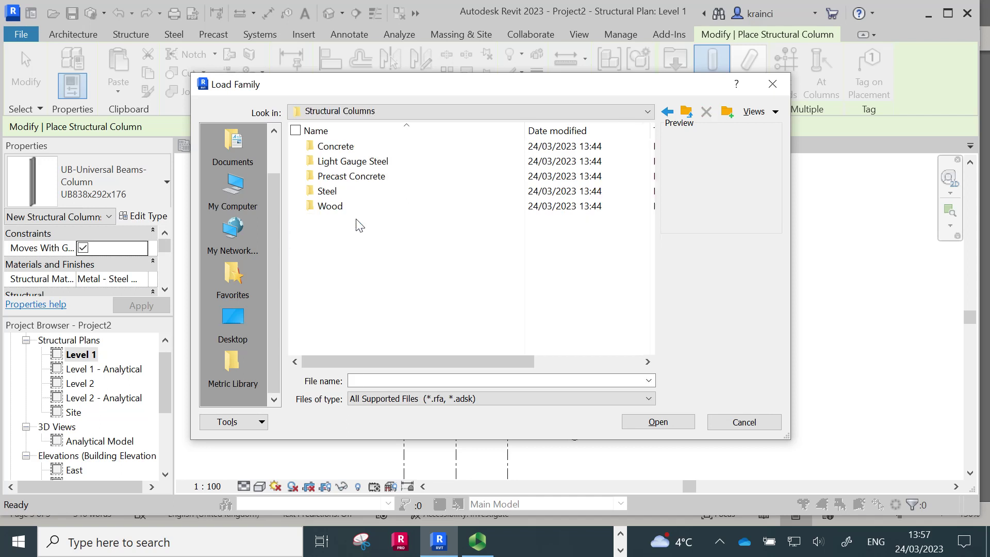
pyautogui.doubleClick(324, 192)
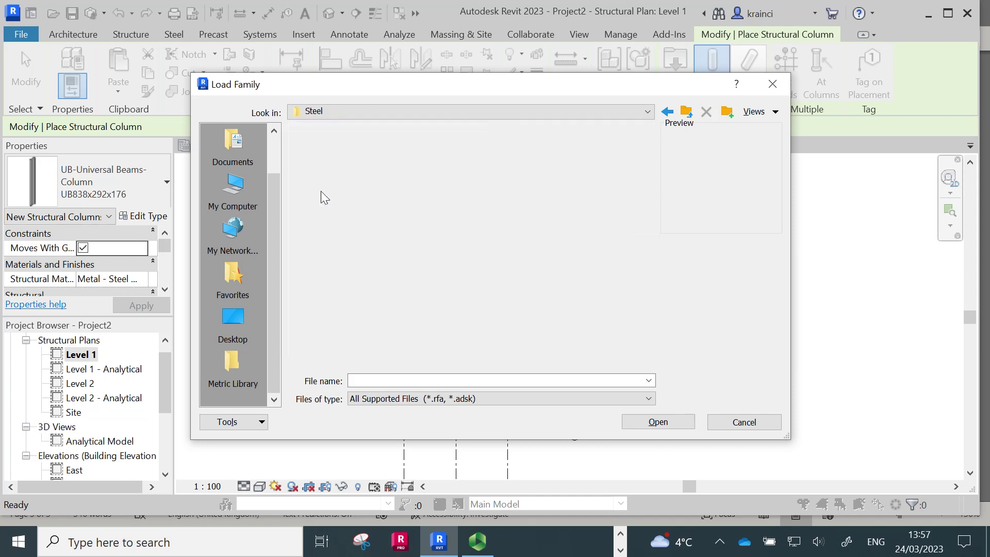
pyautogui.doubleClick(340, 161)
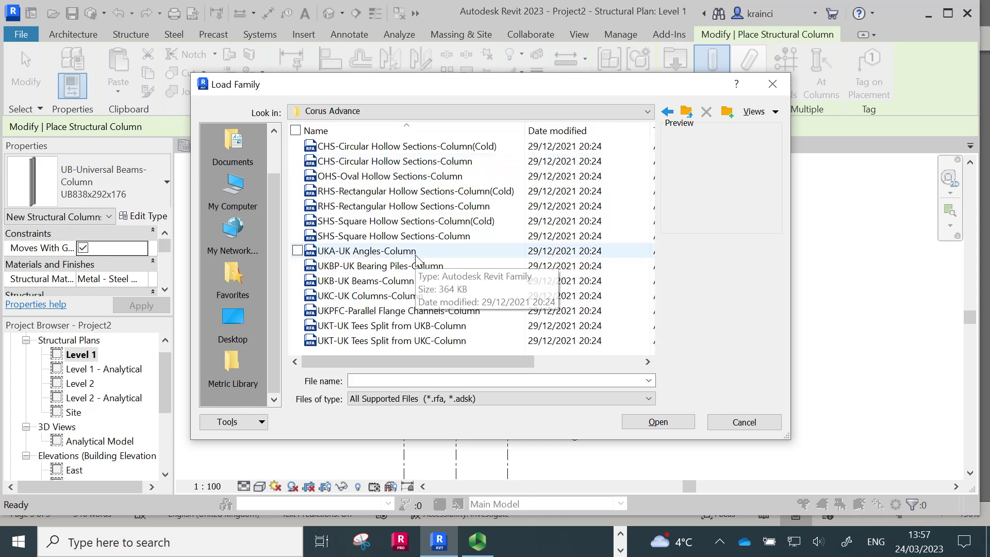
# Load the UKC203x203x100 type from the UKC-UK Columns-Column family.
pyautogui.doubleClick(366, 296)
pyautogui.scroll(-8, 414, 239)
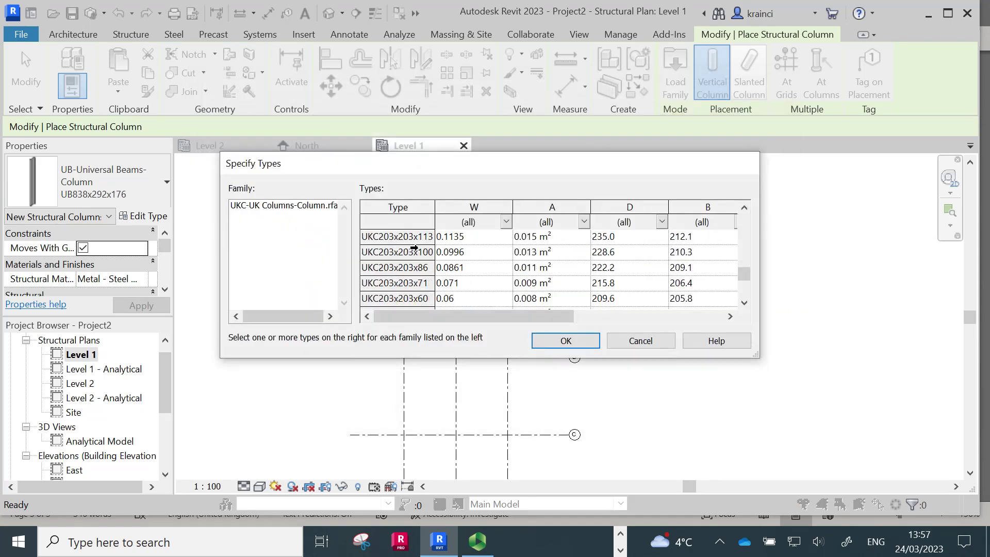
pyautogui.click(407, 253)
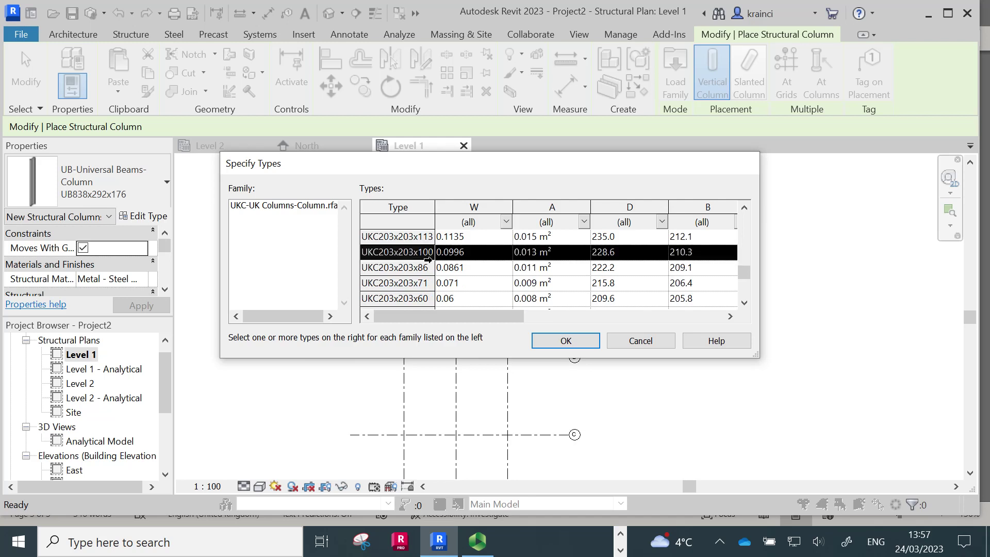
pyautogui.click(565, 341)
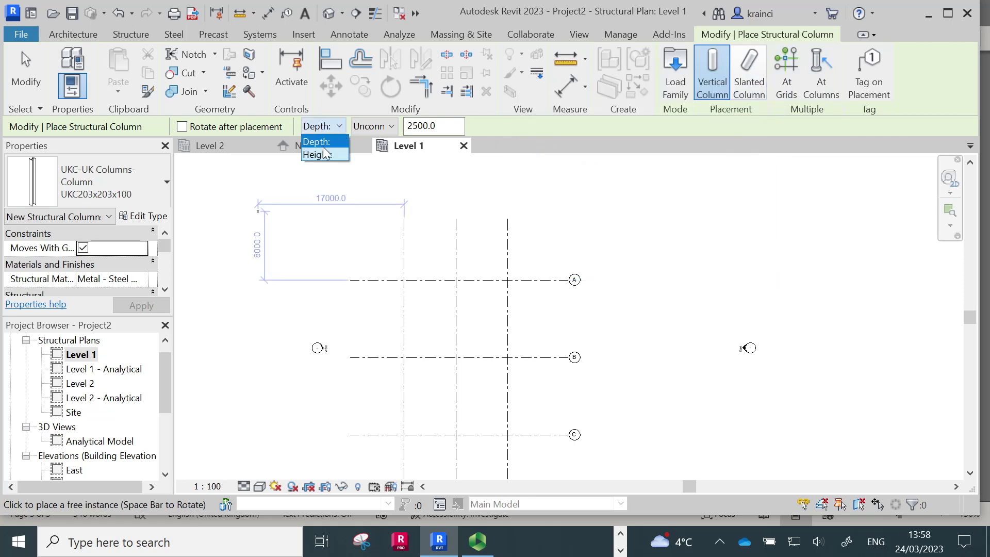
# Set the new columns to be placed by height, reaching up to Level 2.
pyautogui.click(321, 153)
pyautogui.click(391, 127)
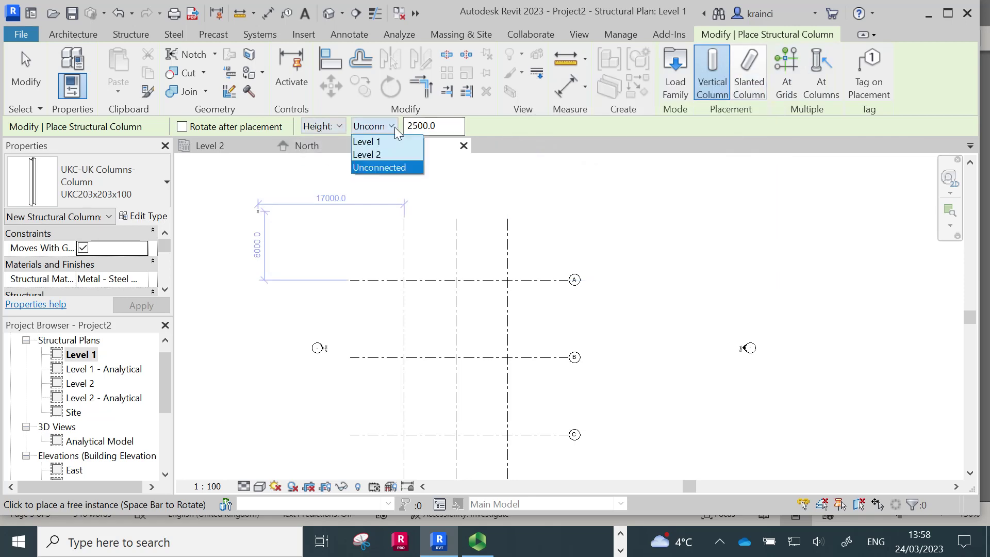
pyautogui.click(374, 155)
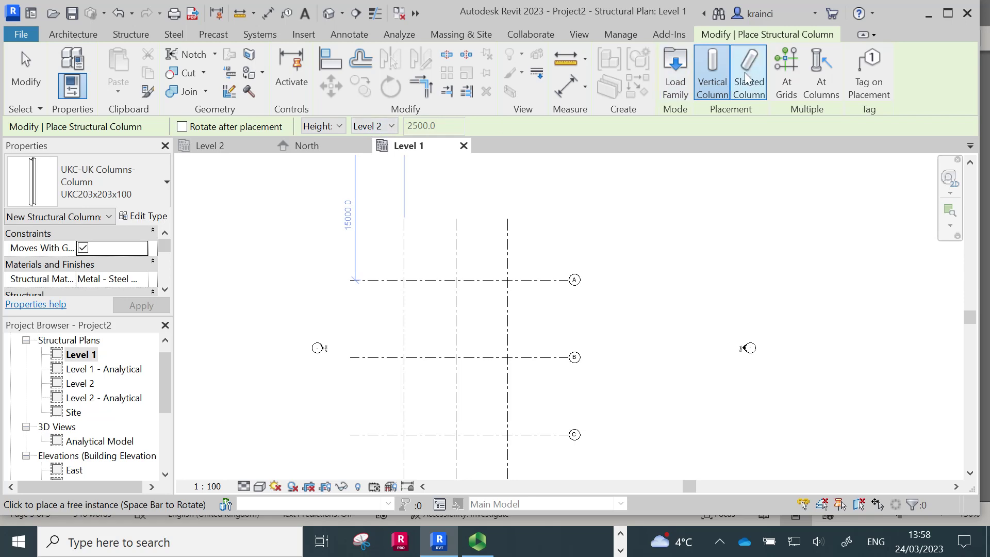
# Place UKC203x203x100 columns at all intersections of grids 1–3 and A–C, and show the model in 3D.
pyautogui.click(787, 71)
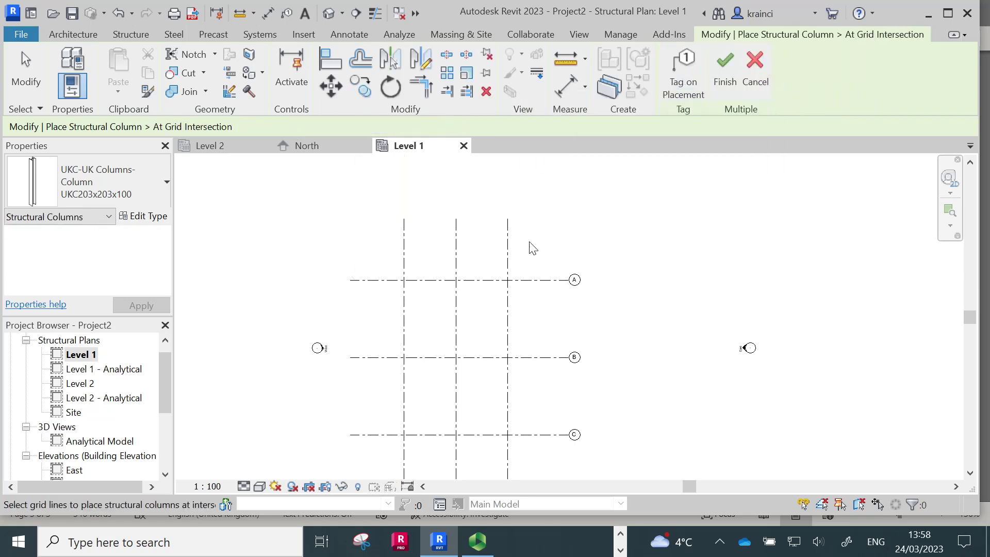
pyautogui.moveTo(544, 240); pyautogui.dragTo(373, 456)
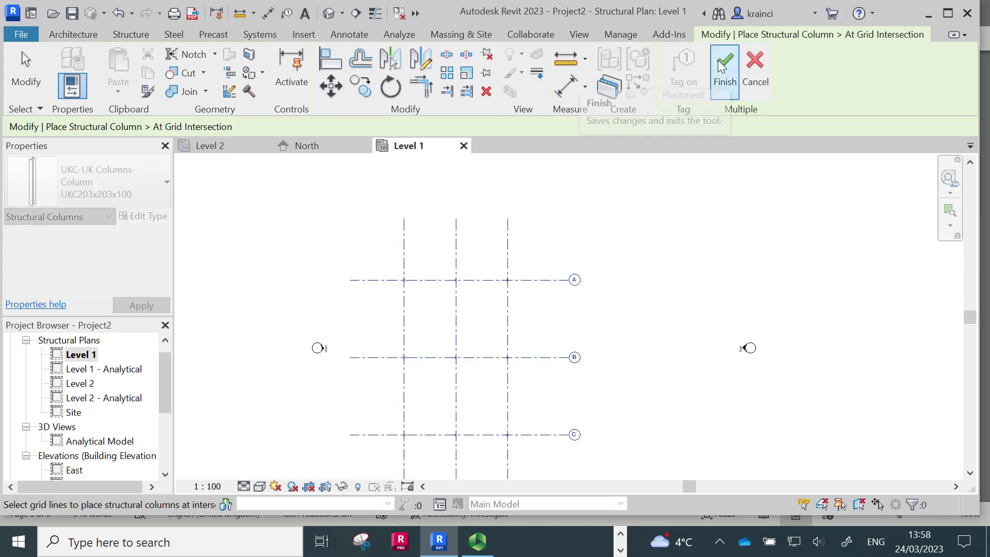
pyautogui.click(725, 72)
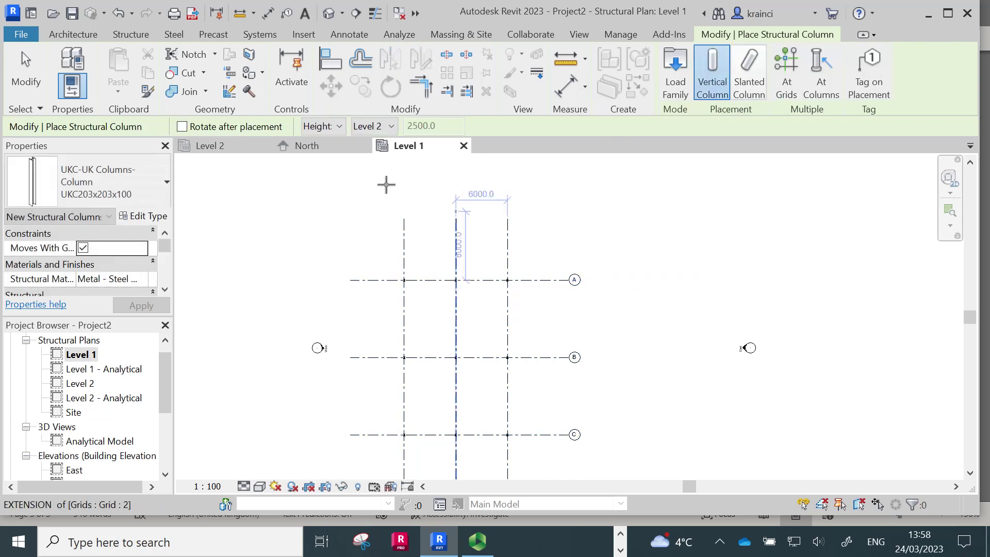
pyautogui.click(328, 14)
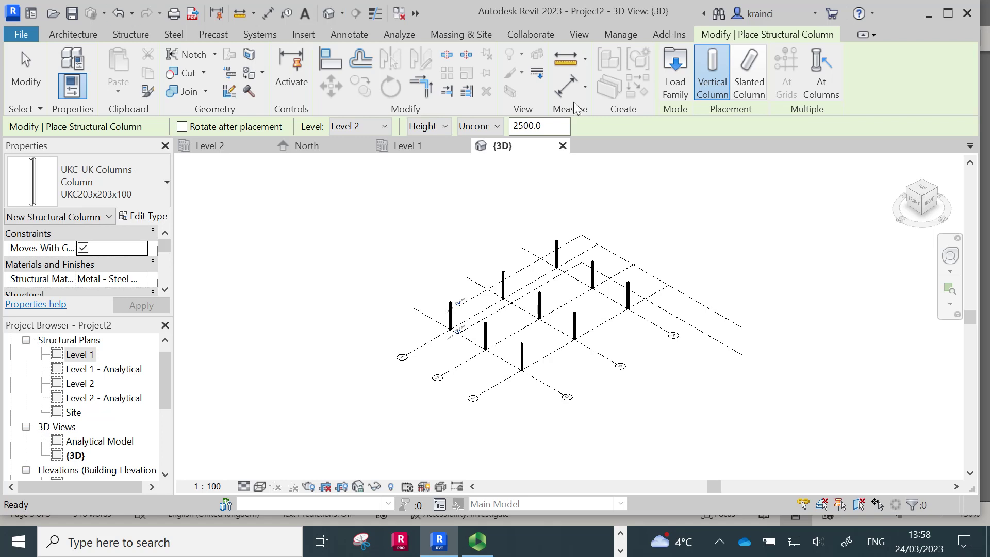
# Start placing beams on the Level 2 structural plan and check which beam types are already loaded.
pyautogui.doubleClick(73, 383)
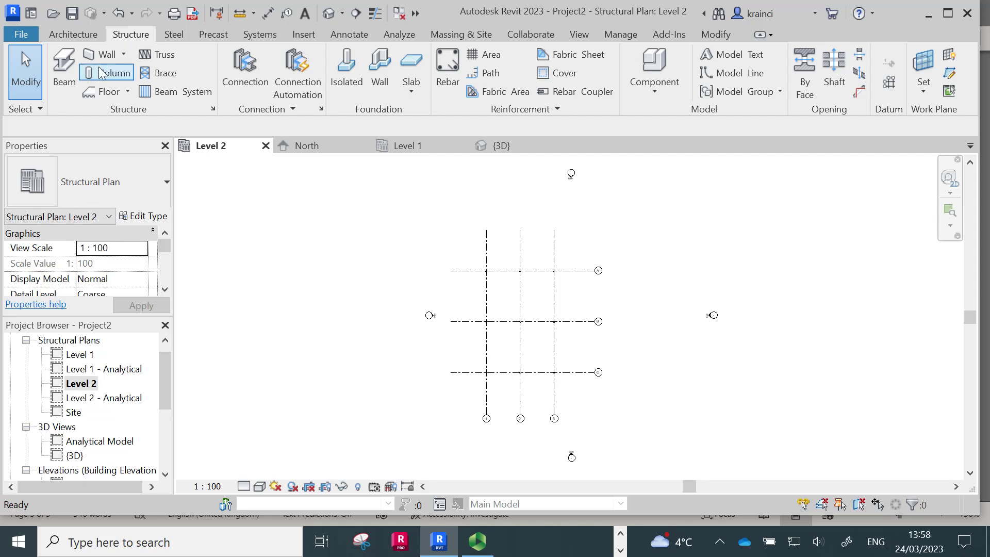
pyautogui.click(65, 75)
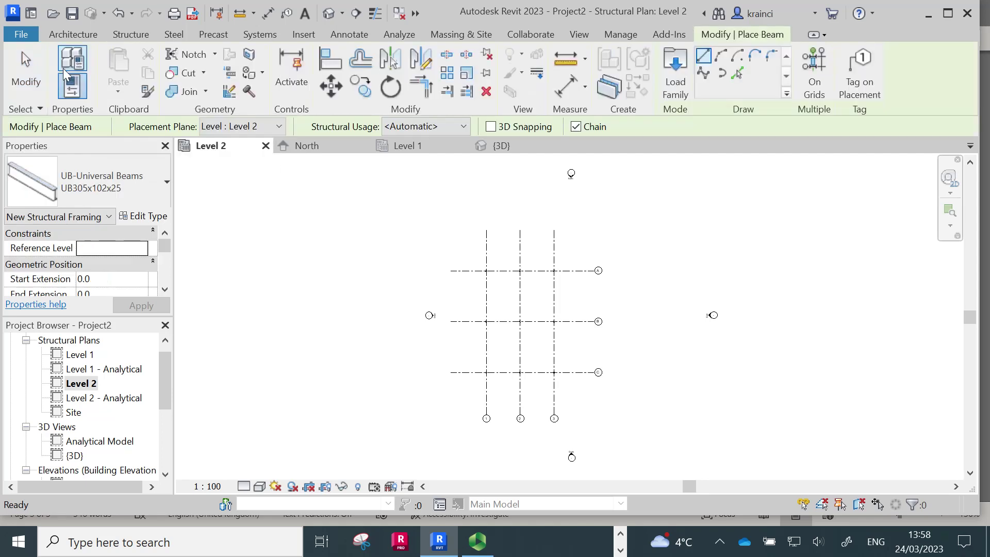
pyautogui.click(122, 182)
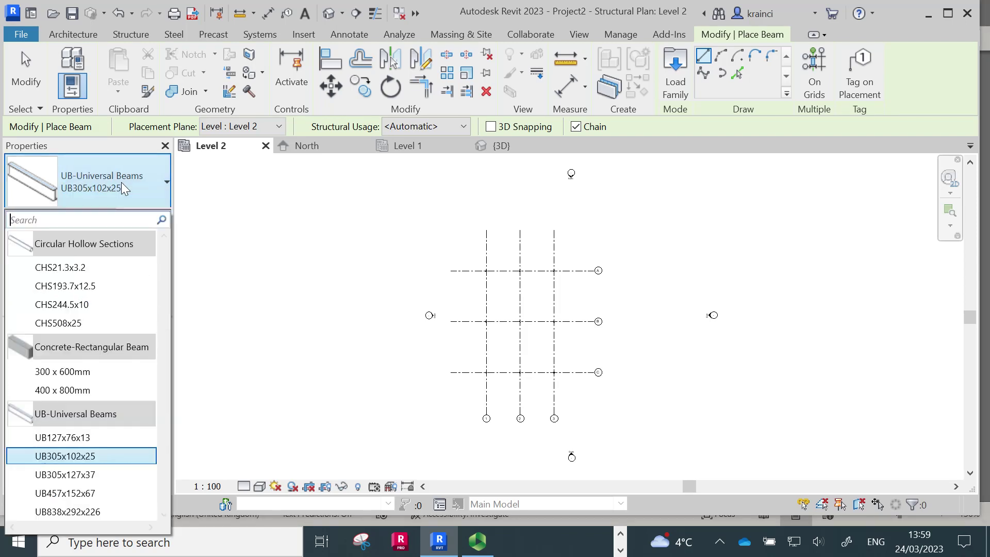
pyautogui.click(121, 182)
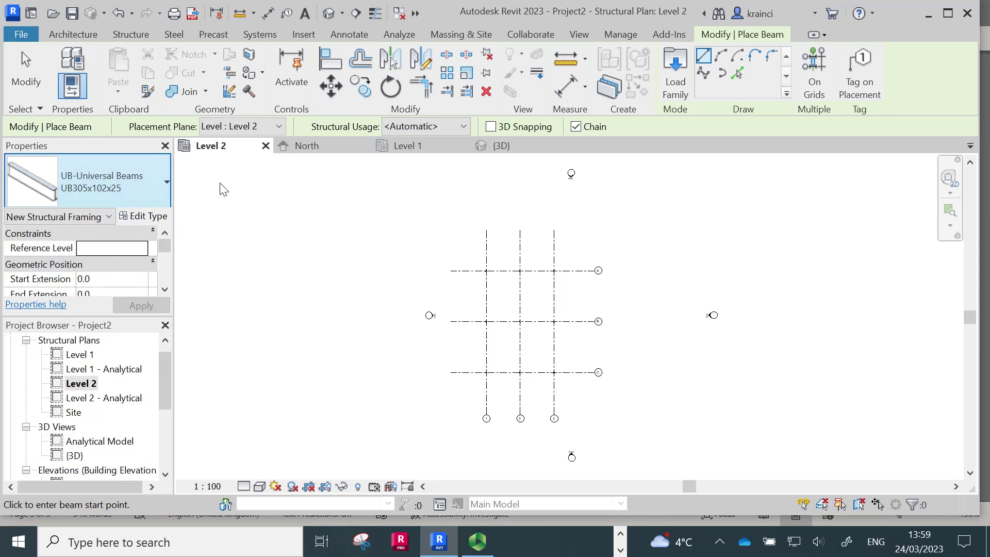
# Start loading a beam family and browse the UK library to Structural Framing, Steel, Corus Advance.
pyautogui.click(676, 83)
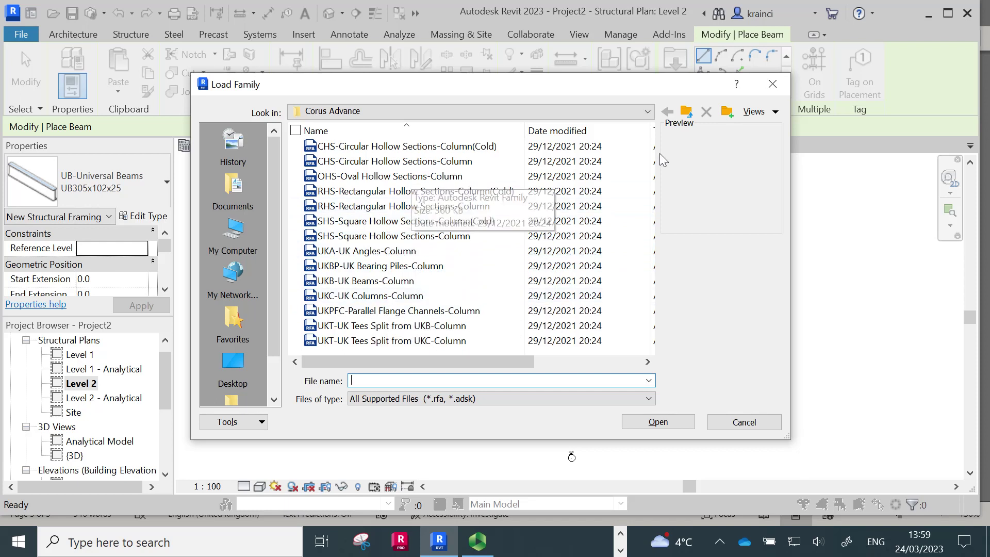
pyautogui.click(648, 112)
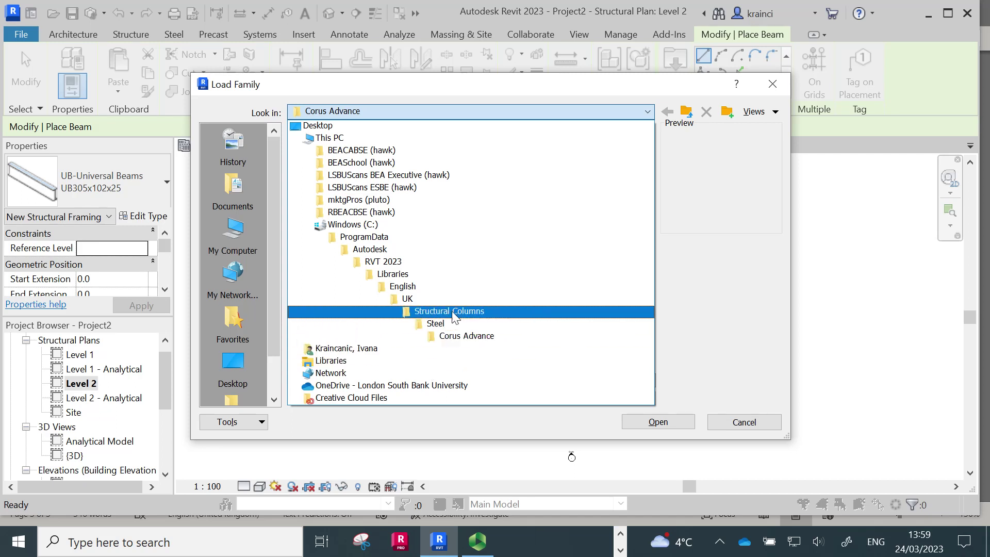
pyautogui.click(405, 299)
pyautogui.scroll(-7, 421, 299)
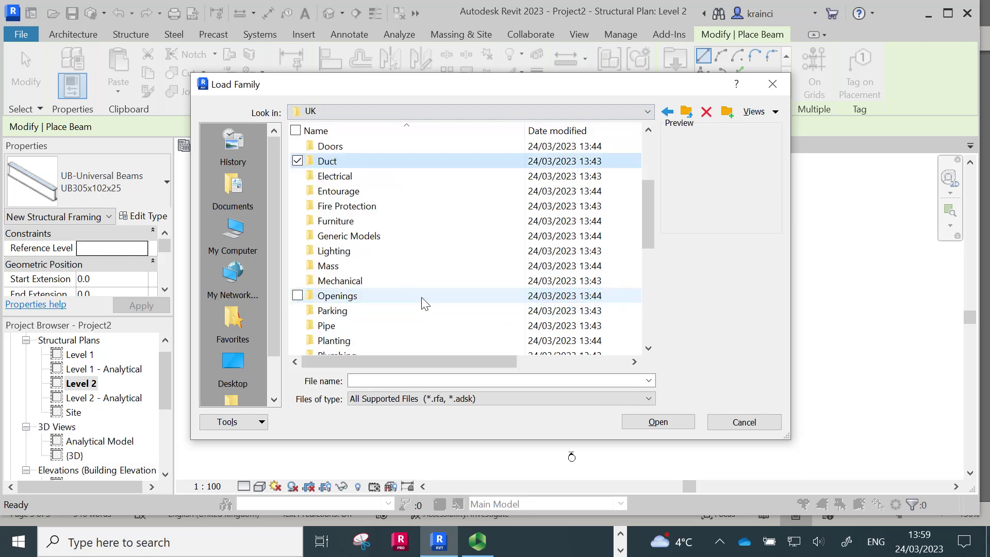
pyautogui.scroll(-2, 412, 294)
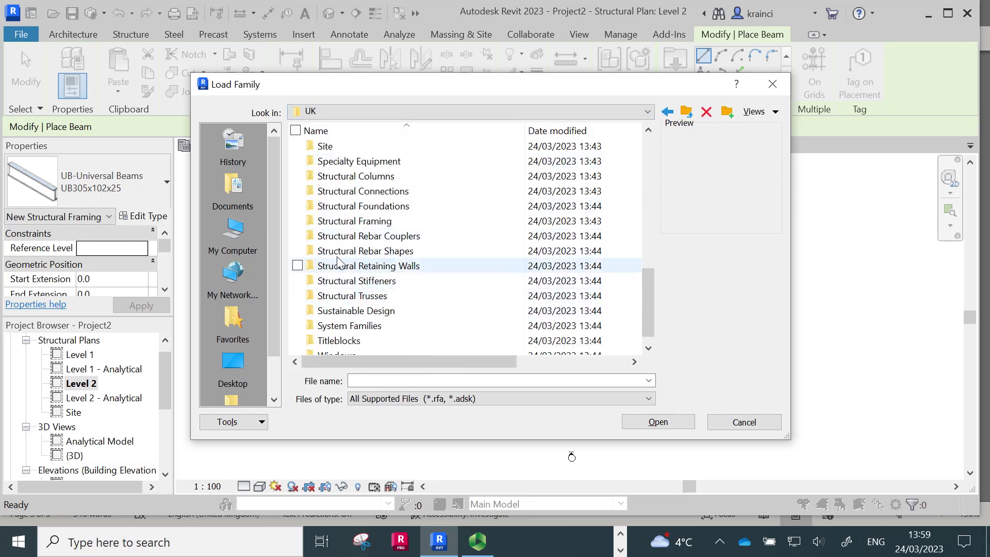
pyautogui.doubleClick(356, 221)
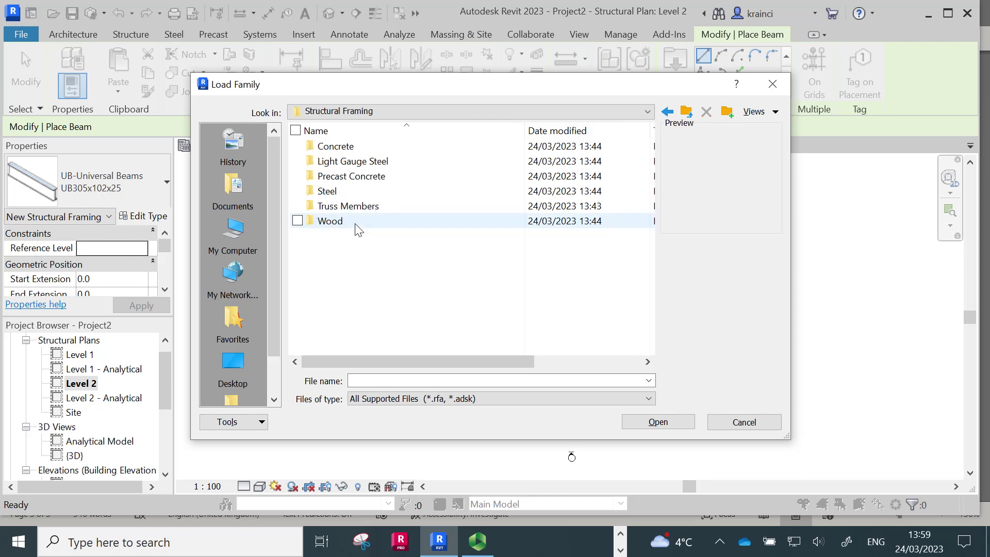
pyautogui.doubleClick(327, 192)
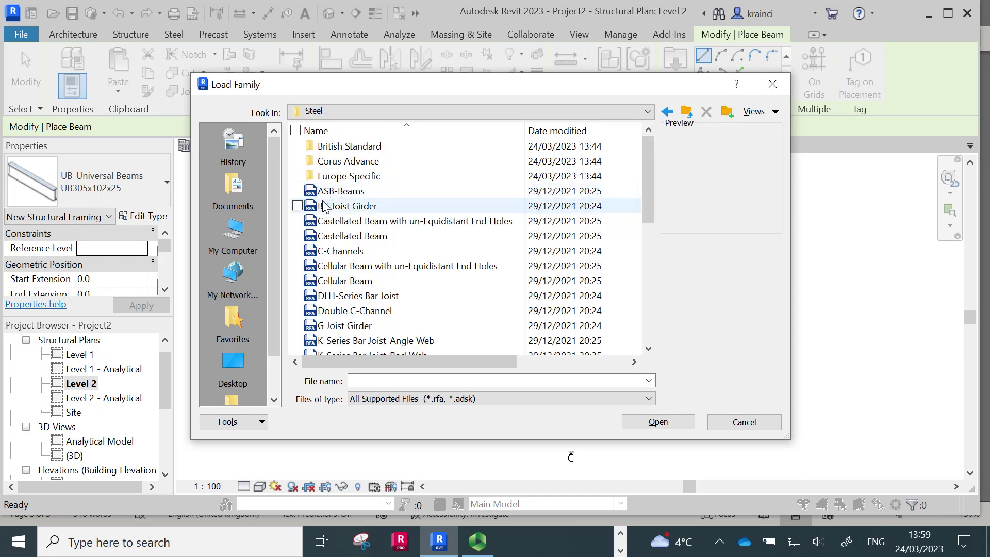
pyautogui.doubleClick(342, 162)
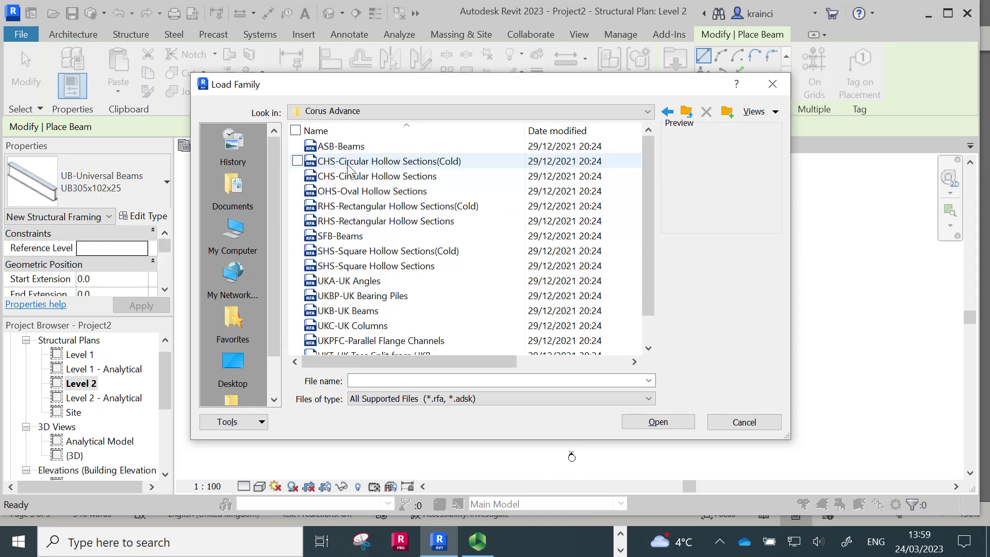
# Load the UKB406x178x67 type from the UKB-UK Beams family.
pyautogui.scroll(-1, 384, 279)
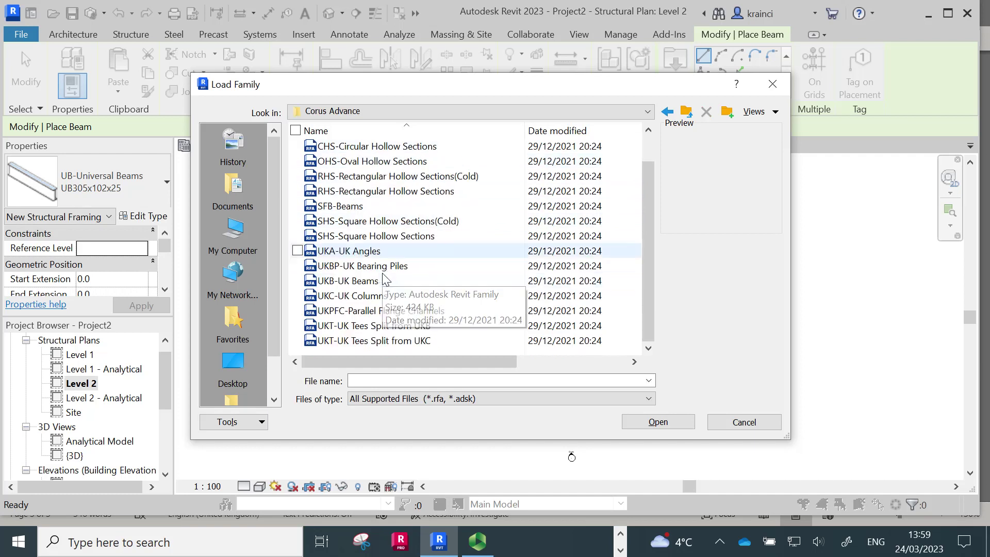
pyautogui.doubleClick(356, 280)
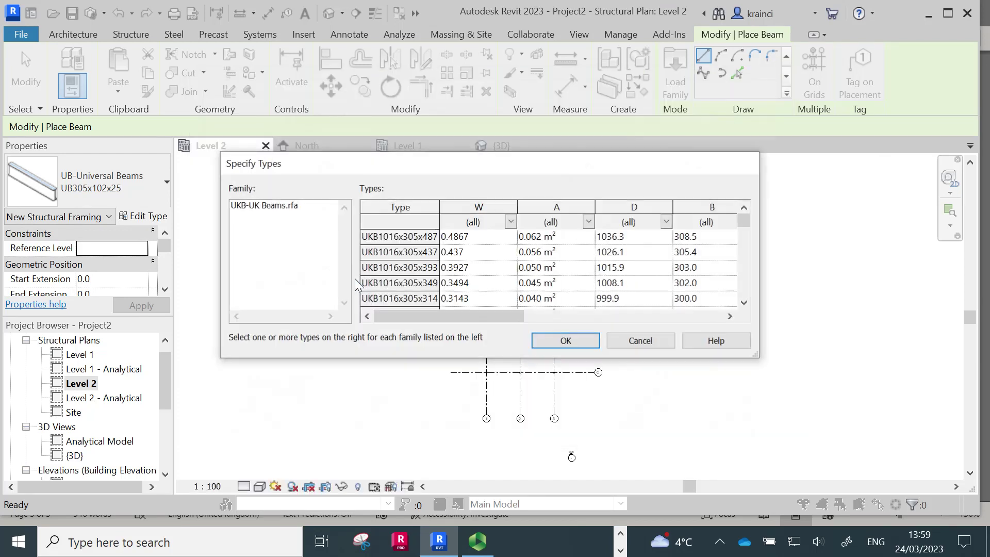
pyautogui.scroll(-1, 413, 261)
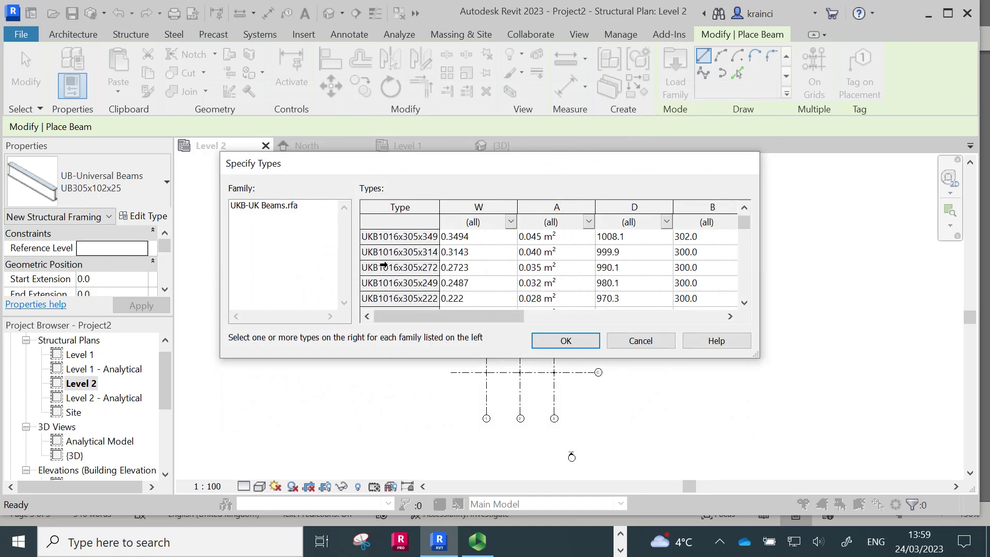
pyautogui.scroll(-8, 383, 265)
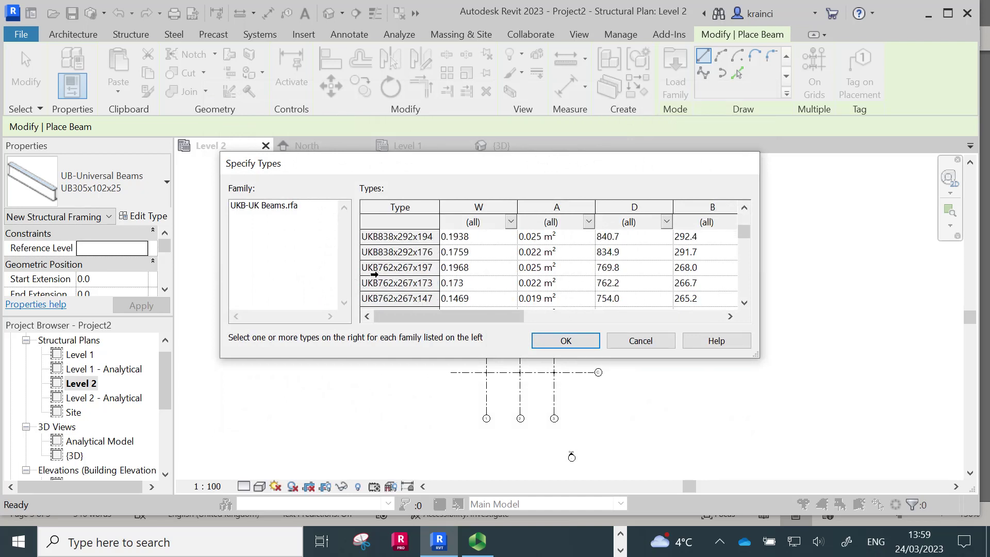
pyautogui.scroll(-7, 374, 275)
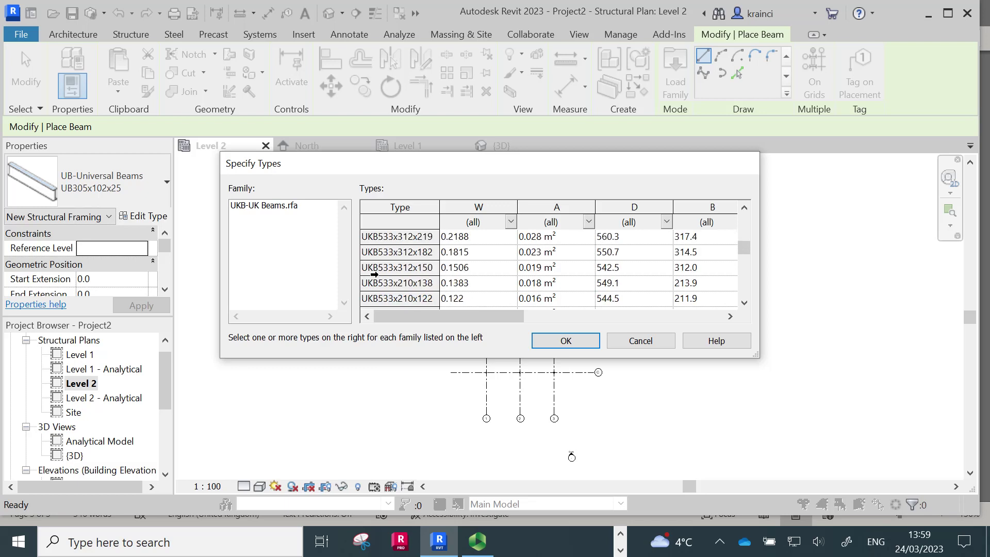
pyautogui.scroll(-4, 373, 274)
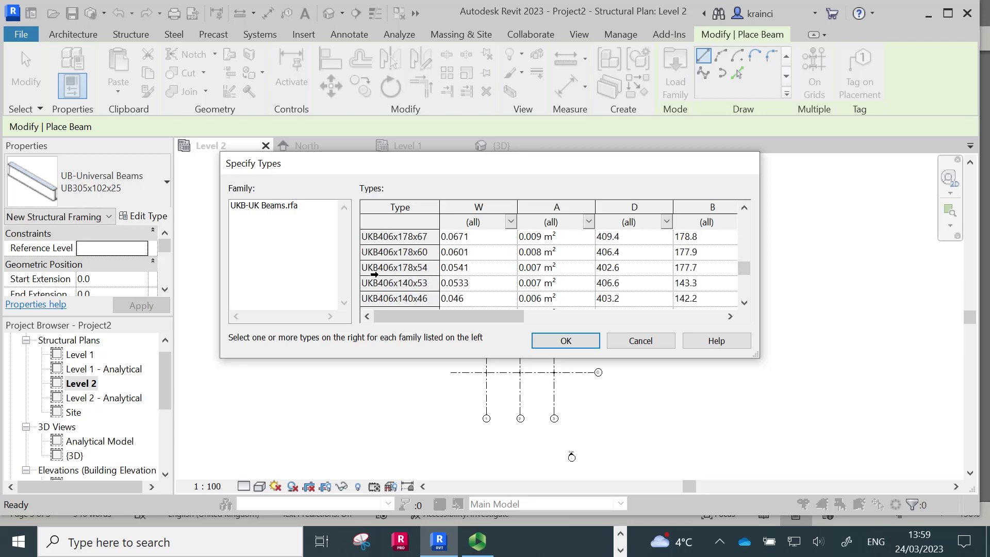
pyautogui.click(393, 237)
pyautogui.click(564, 340)
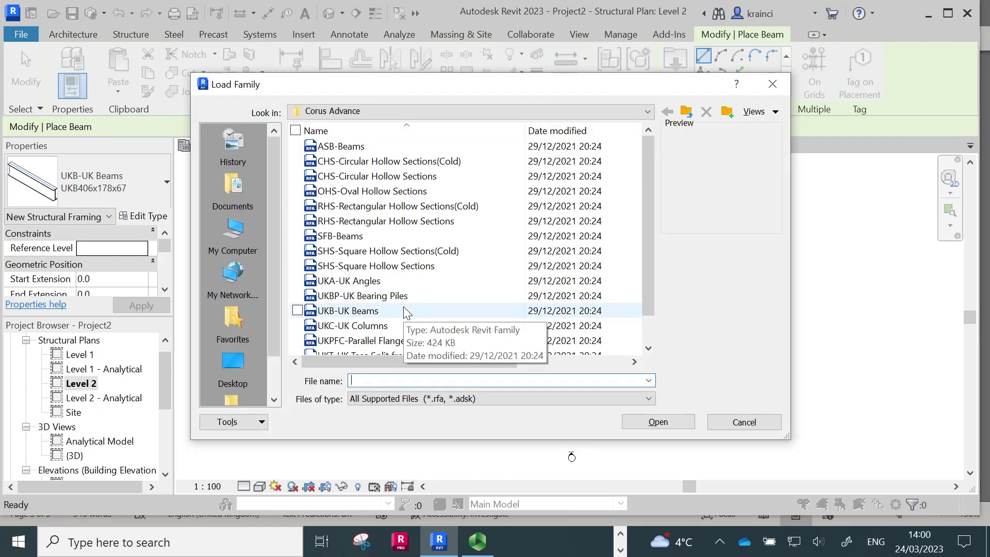
# Load the additional UKB254x146x31 type from the UKB-UK Beams family.
pyautogui.scroll(-2, 408, 313)
pyautogui.doubleClick(335, 282)
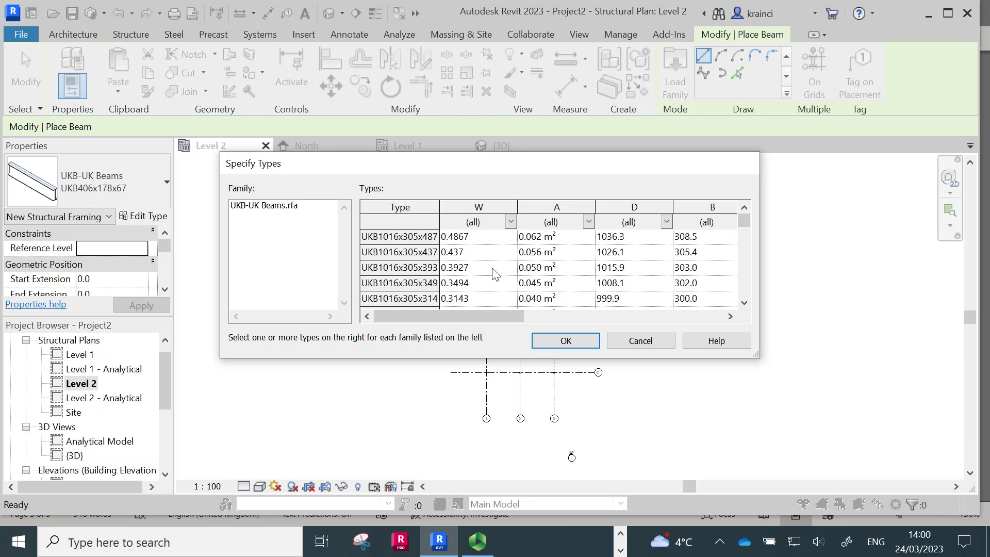
pyautogui.scroll(-11, 495, 273)
pyautogui.scroll(-14, 495, 273)
pyautogui.scroll(3, 496, 274)
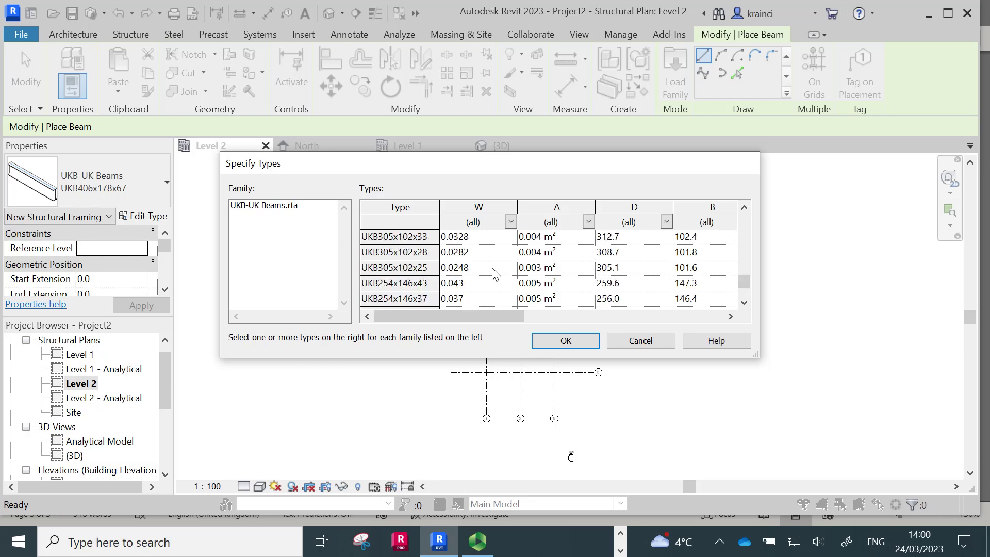
pyautogui.scroll(-1, 408, 287)
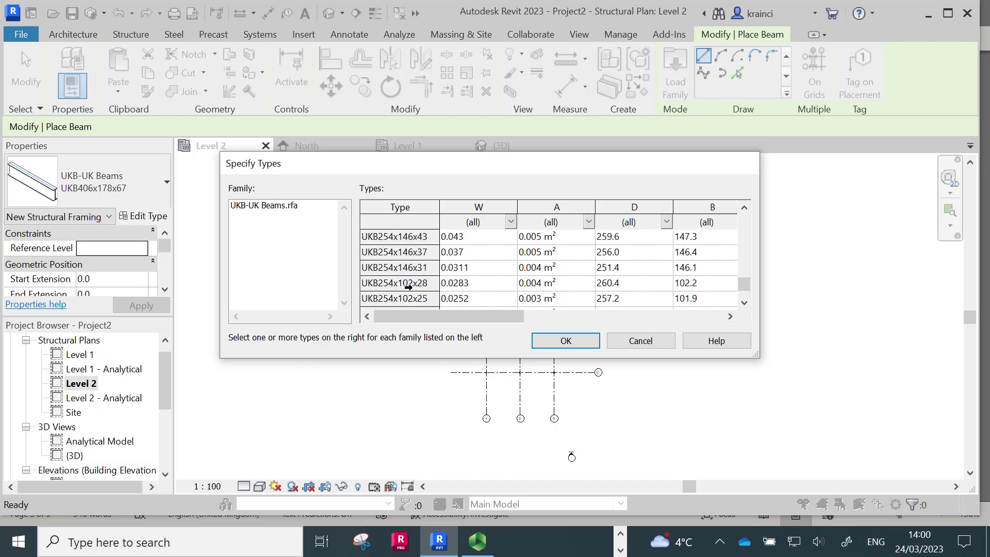
pyautogui.click(391, 268)
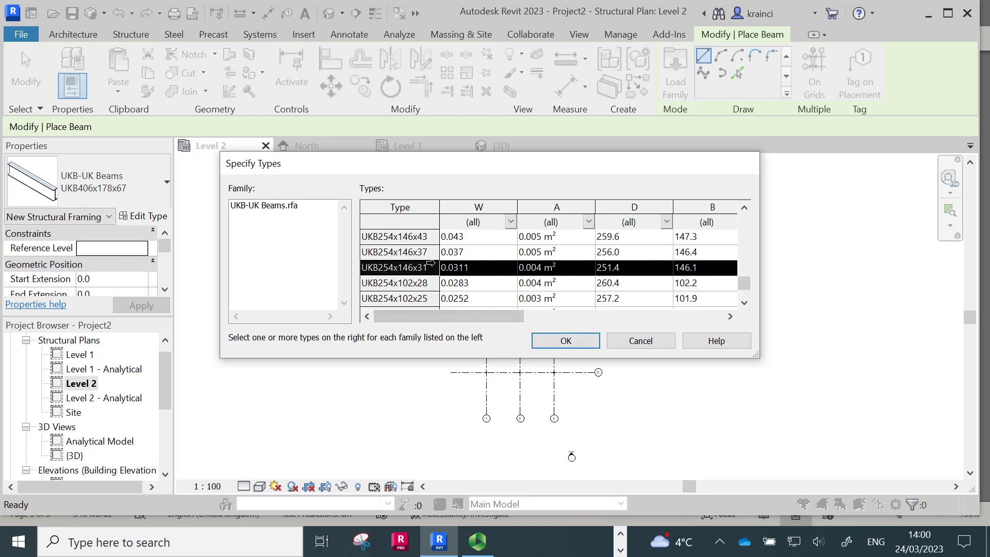
pyautogui.click(548, 341)
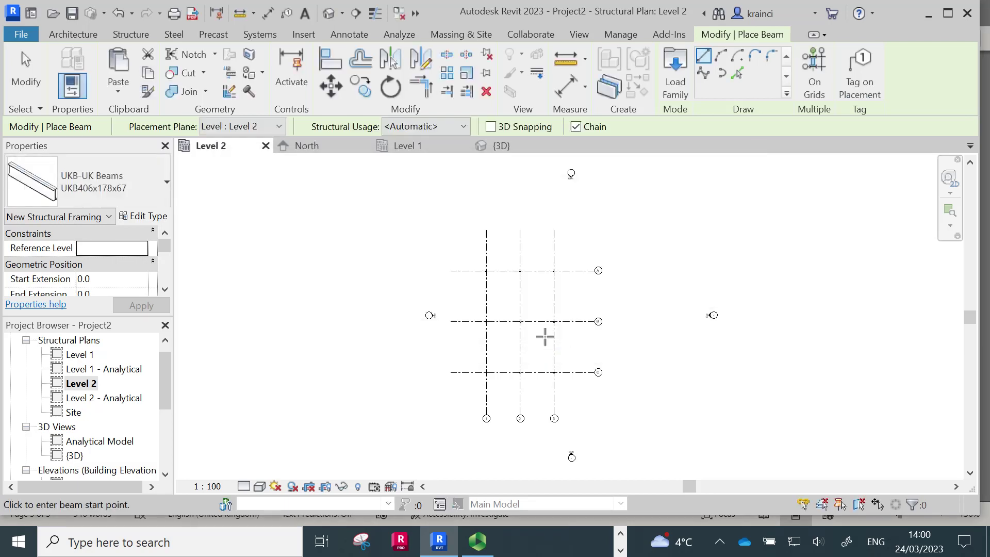
# Place UKB406x178x67 beams along all the grid lines on Level 2 and show the frame in 3D.
pyautogui.click(121, 191)
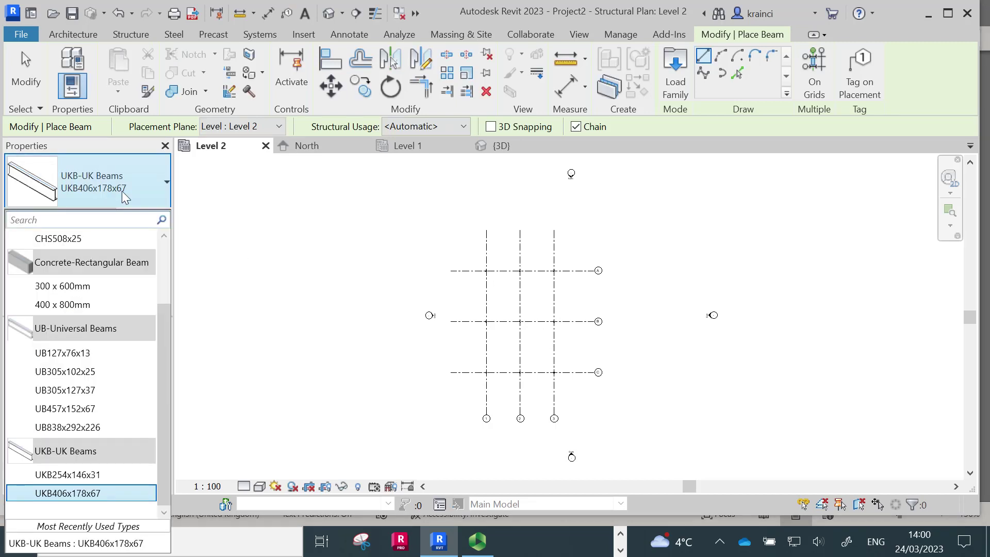
pyautogui.click(122, 191)
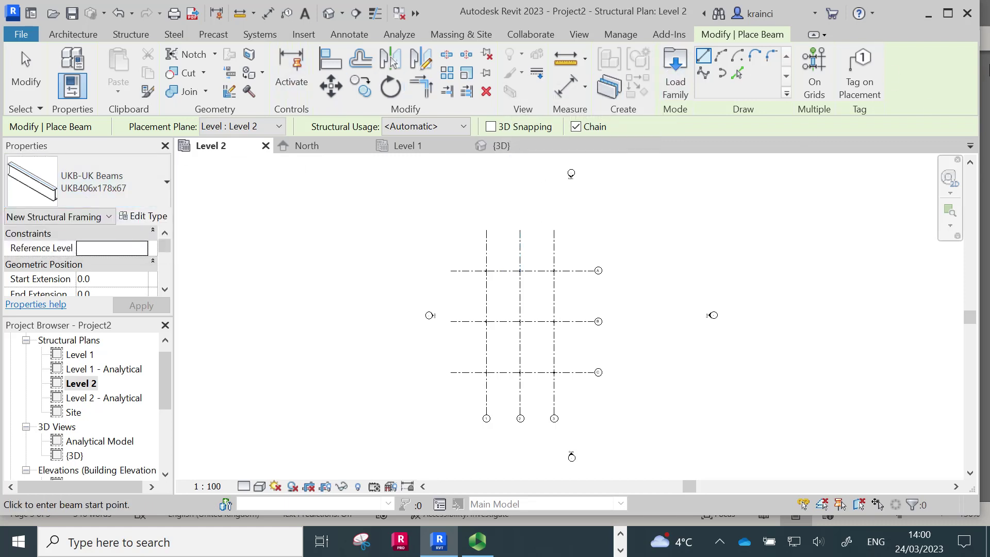
pyautogui.click(820, 74)
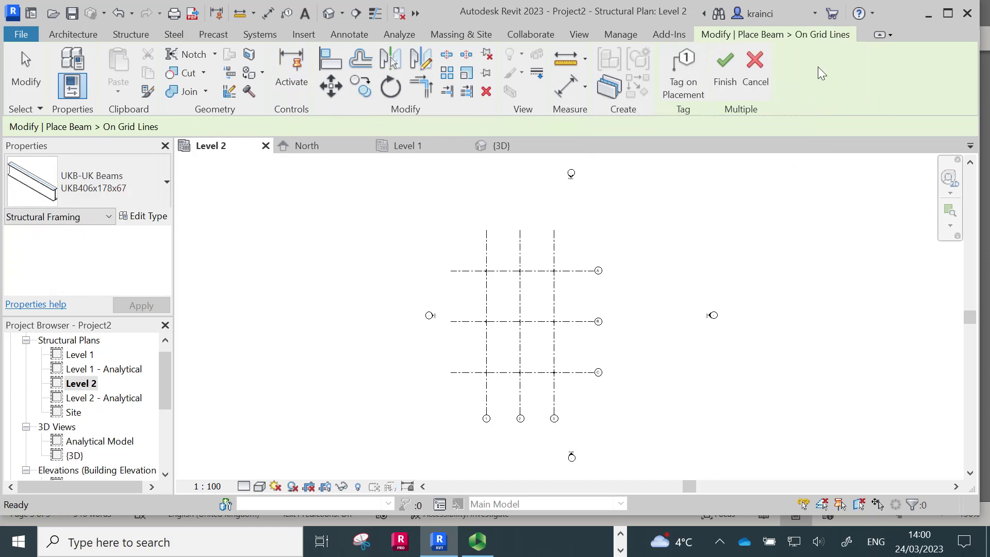
pyautogui.moveTo(577, 249); pyautogui.dragTo(471, 400)
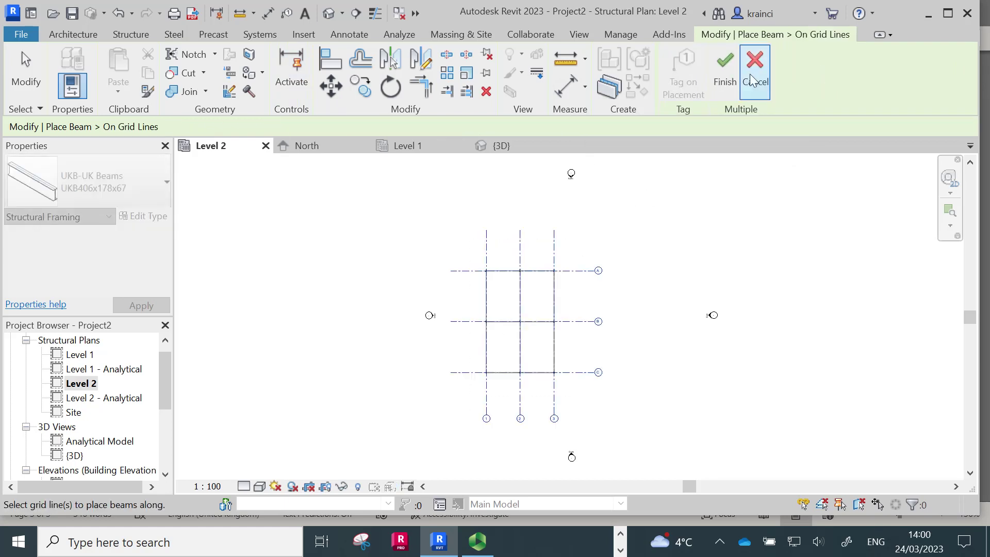
pyautogui.click(725, 70)
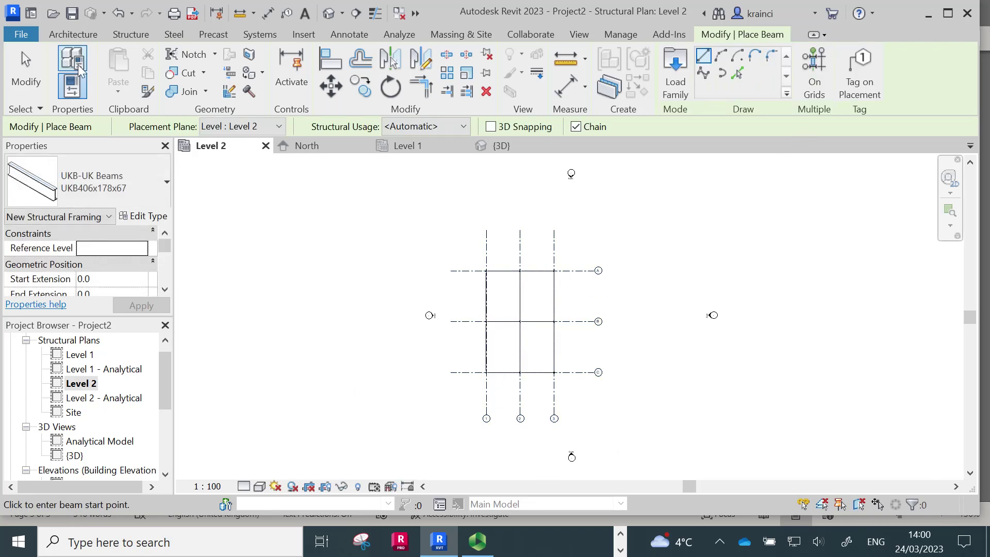
pyautogui.click(23, 72)
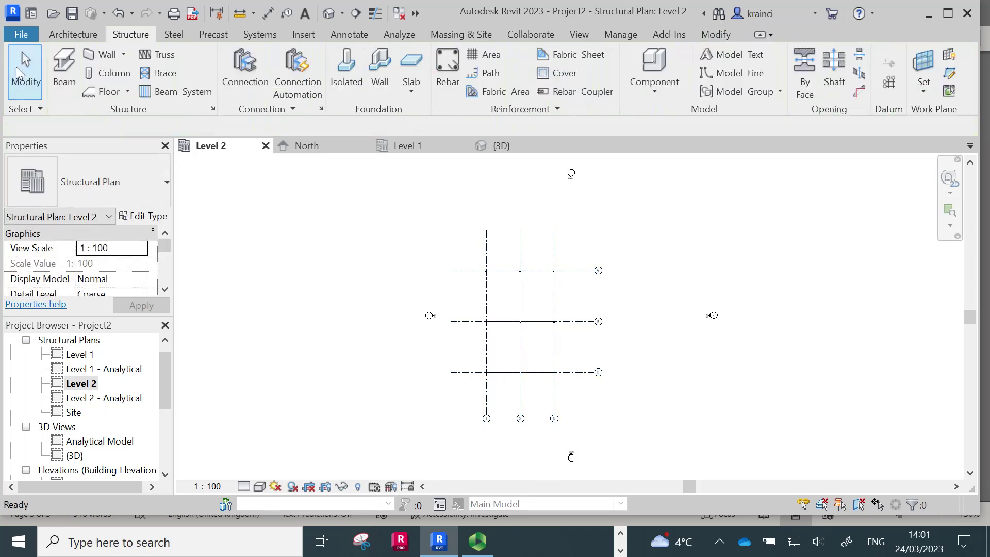
pyautogui.click(329, 14)
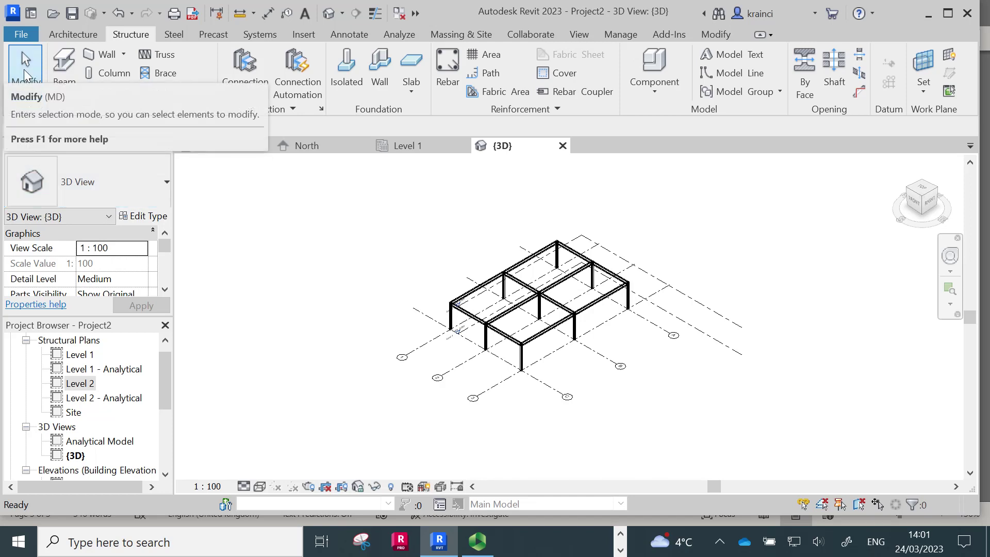
pyautogui.click(25, 73)
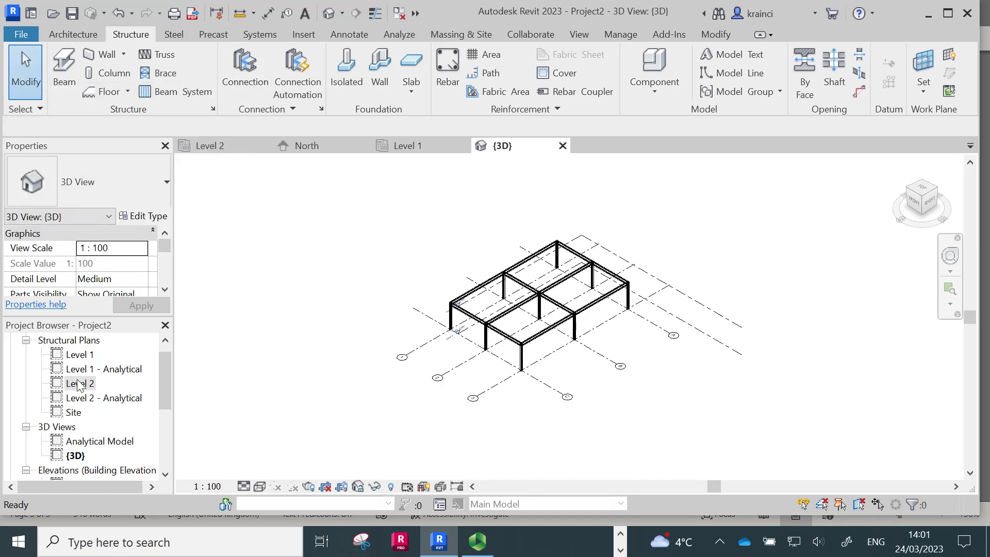
# Set up an automatic beam system on Level 2 with UKB254x146x31 beams and a Maximum Spacing layout rule of 3000 mm.
pyautogui.doubleClick(78, 384)
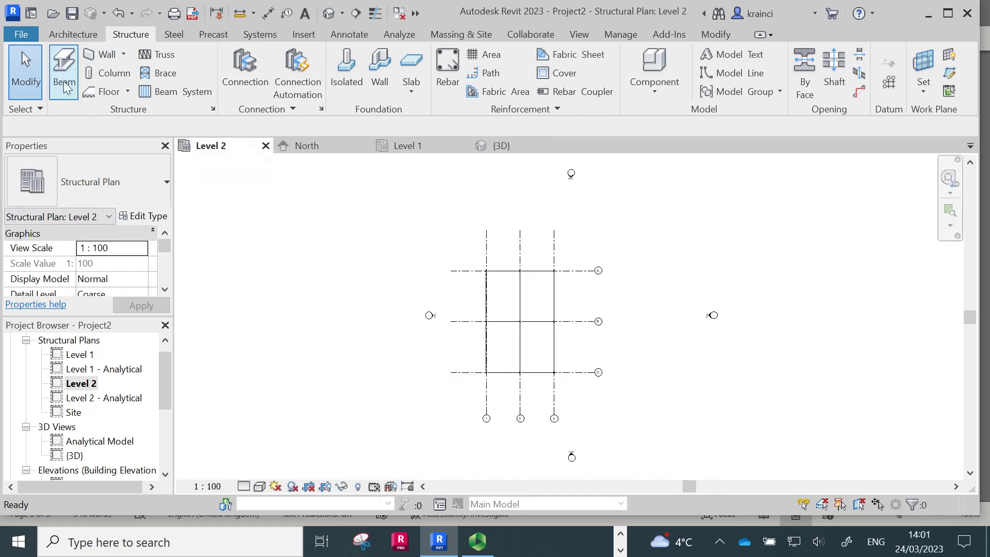
pyautogui.click(179, 93)
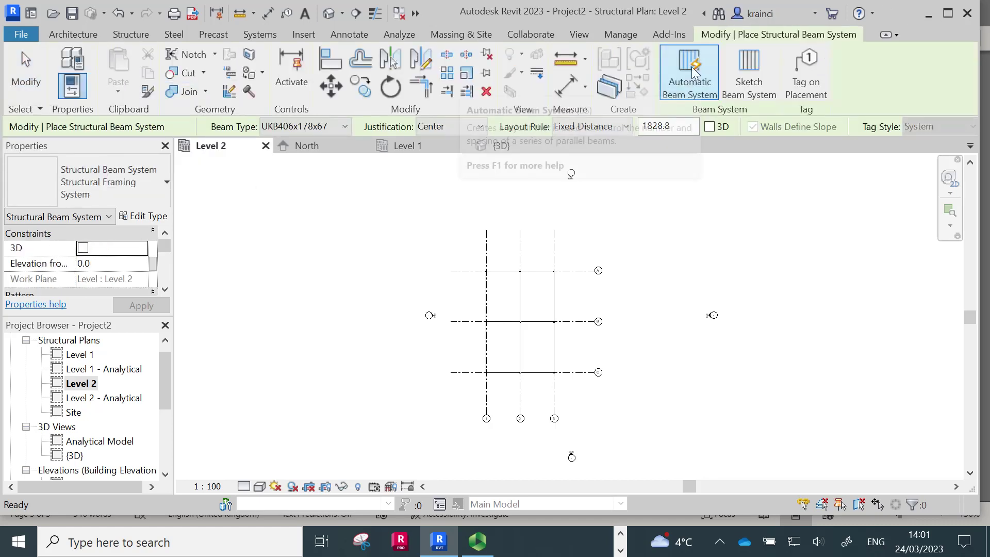
pyautogui.click(687, 66)
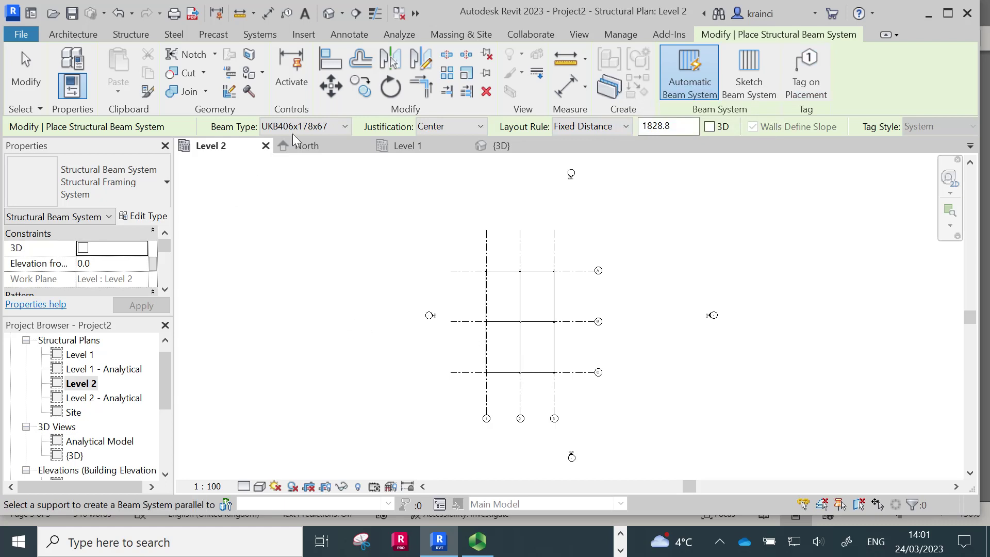
pyautogui.click(344, 127)
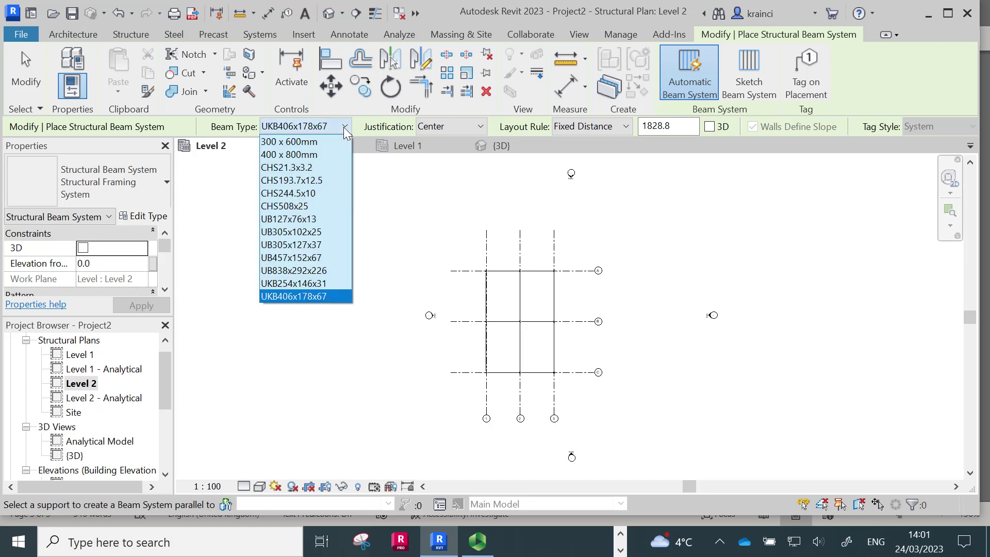
pyautogui.click(289, 284)
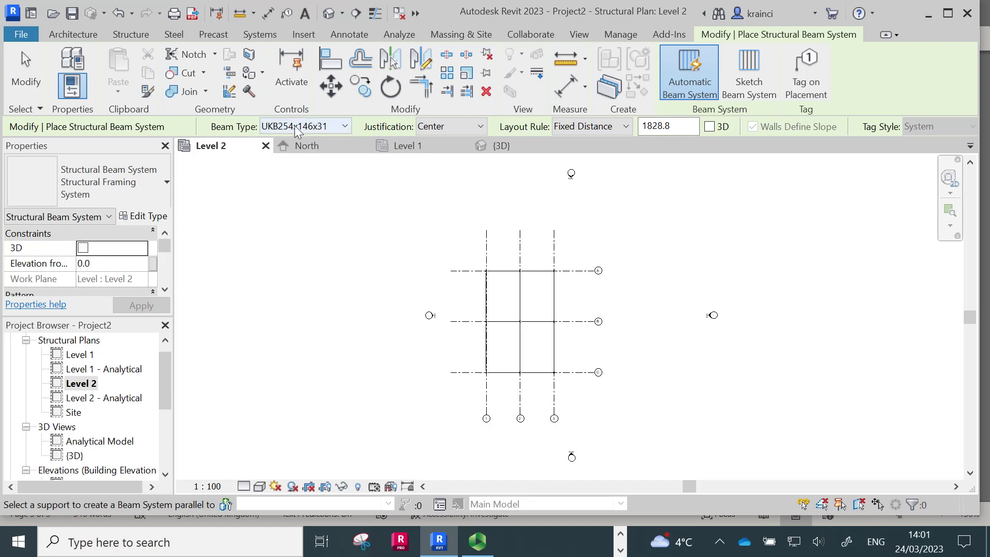
pyautogui.click(625, 126)
pyautogui.click(613, 179)
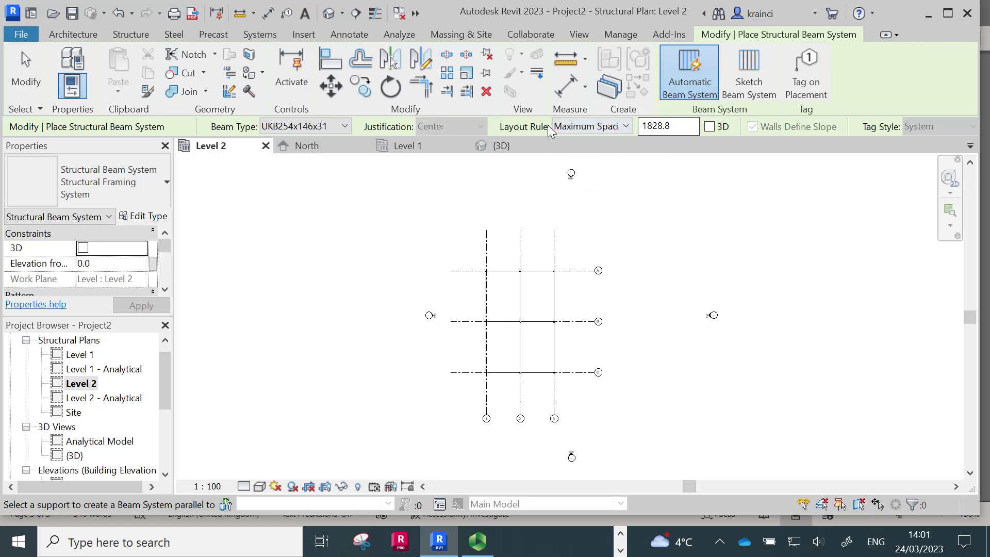
pyautogui.click(684, 126)
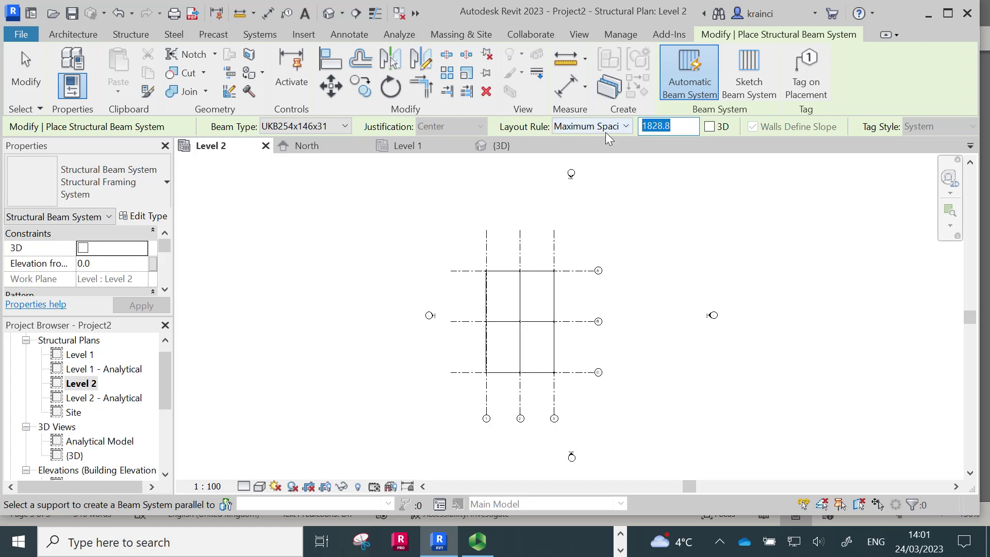
pyautogui.write('3000')
pyautogui.press('Return')
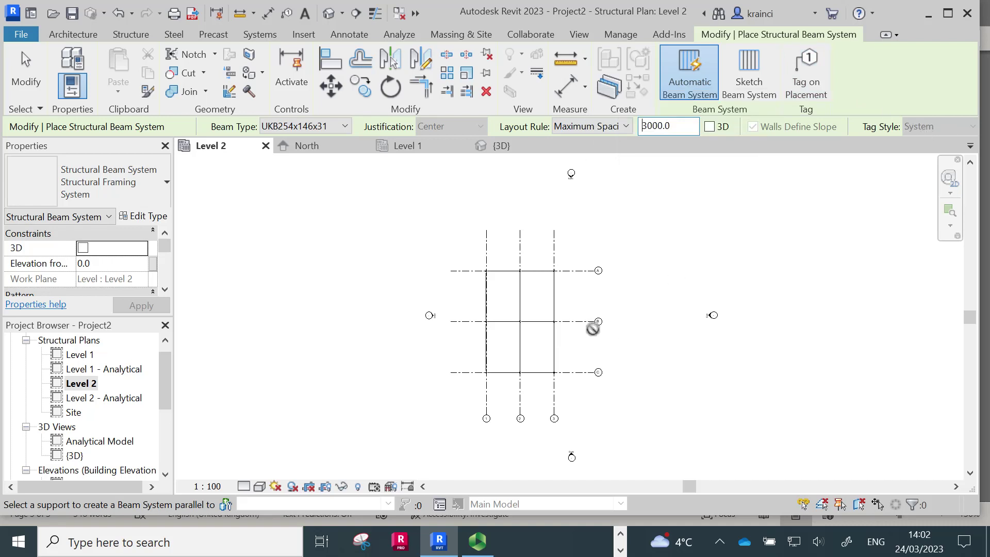
# Place the beam system in all four bays, with the secondary beams running parallel to grids A, B and C.
pyautogui.click(510, 279)
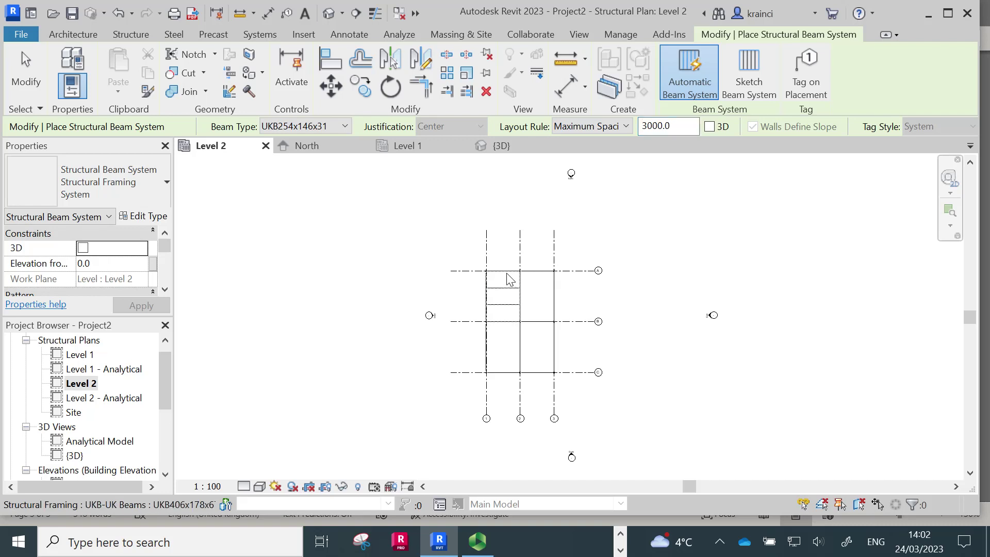
pyautogui.scroll(3, 542, 279)
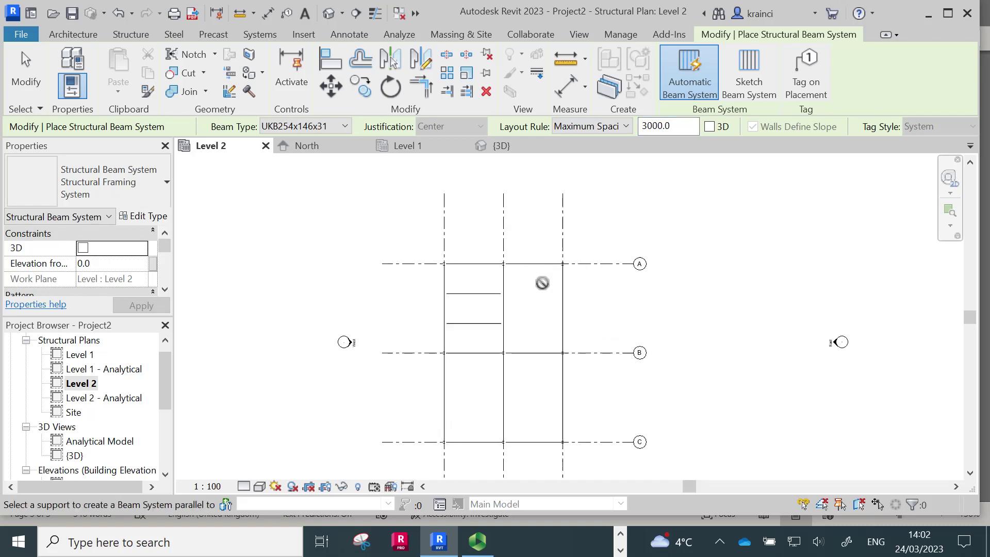
pyautogui.click(530, 271)
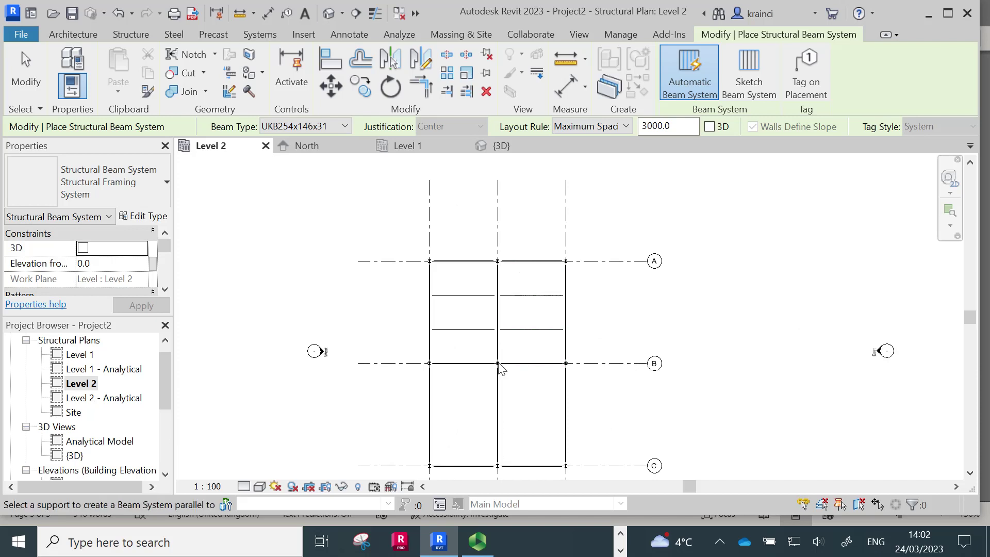
pyautogui.click(466, 370)
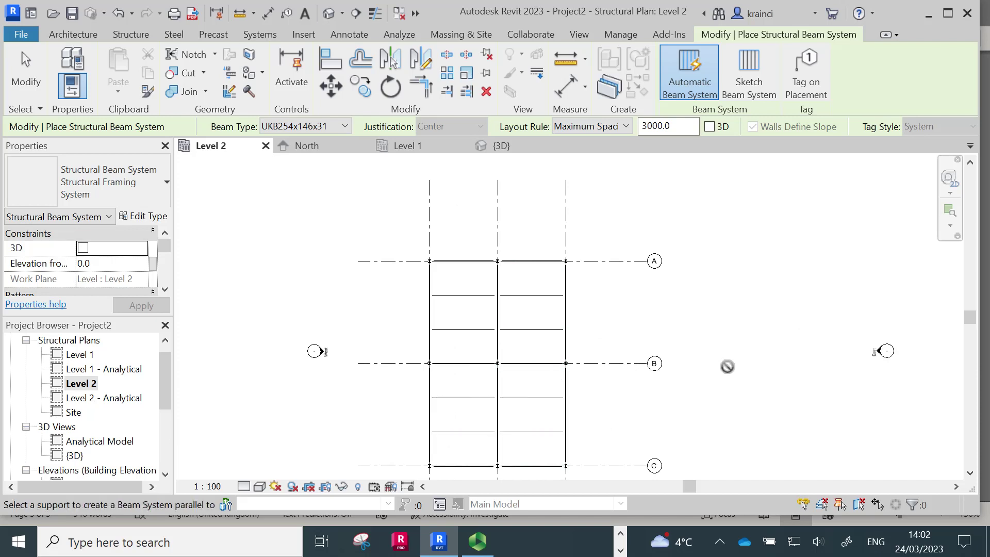
pyautogui.scroll(-1, 798, 324)
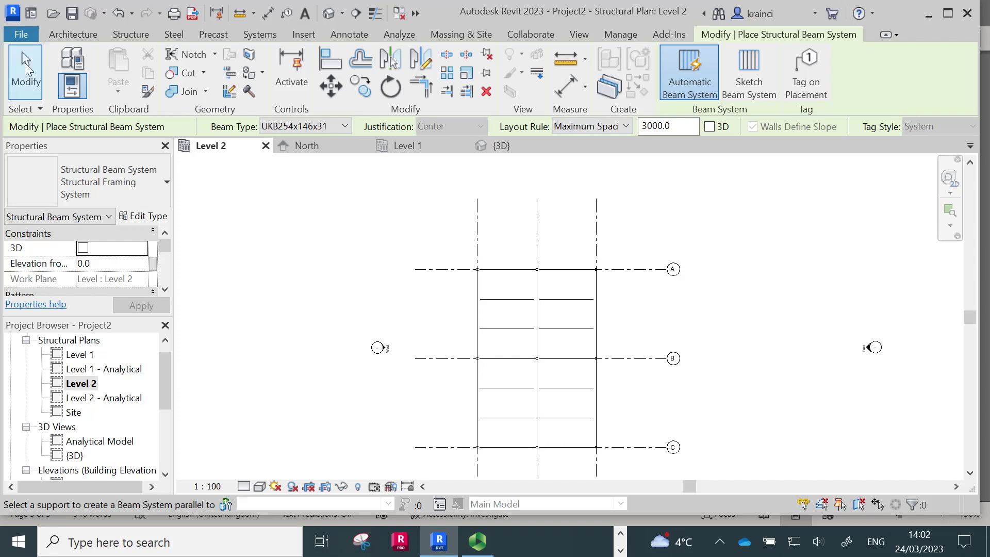
pyautogui.click(22, 64)
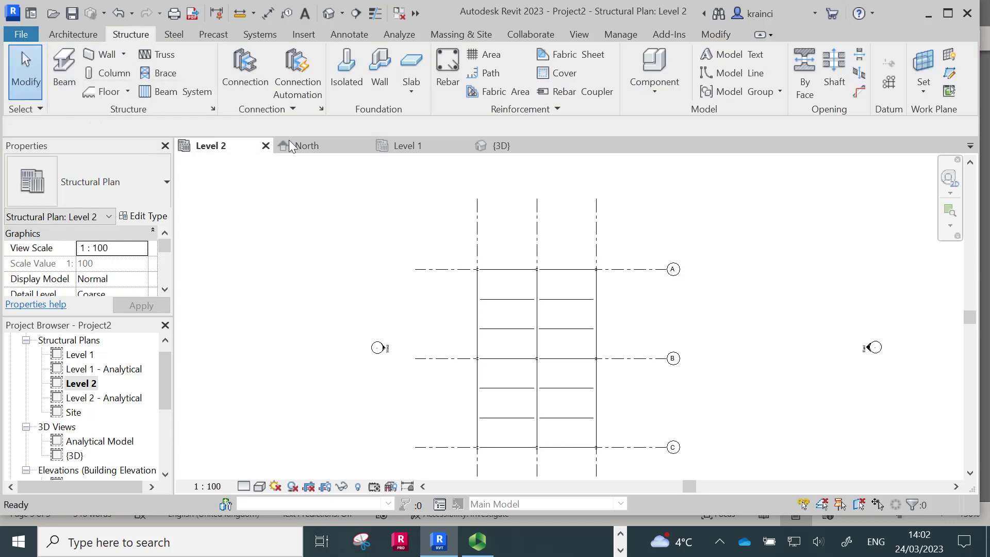
# Start a structural floor on Level 2 and duplicate the Generic 300mm type as RC 200mm C35.
pyautogui.click(412, 90)
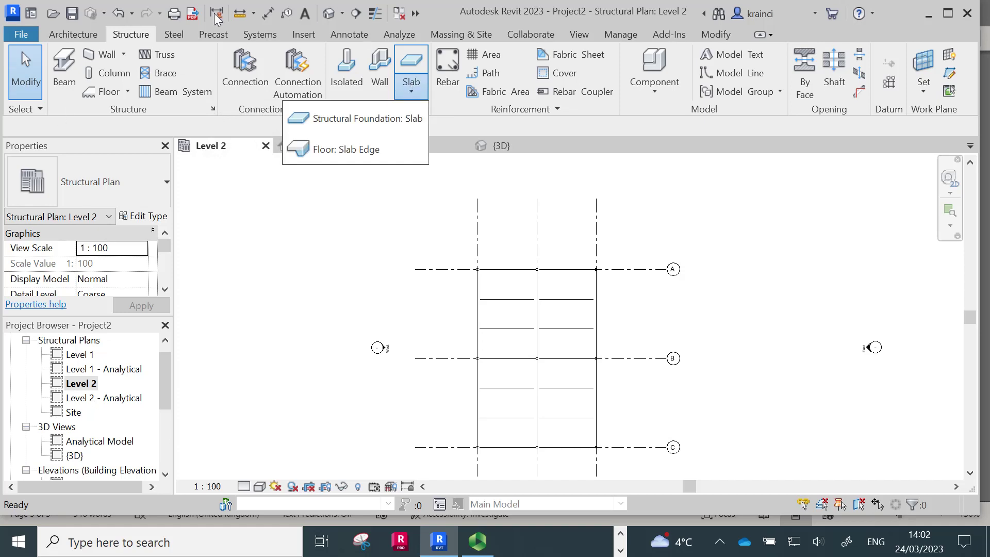
pyautogui.click(117, 92)
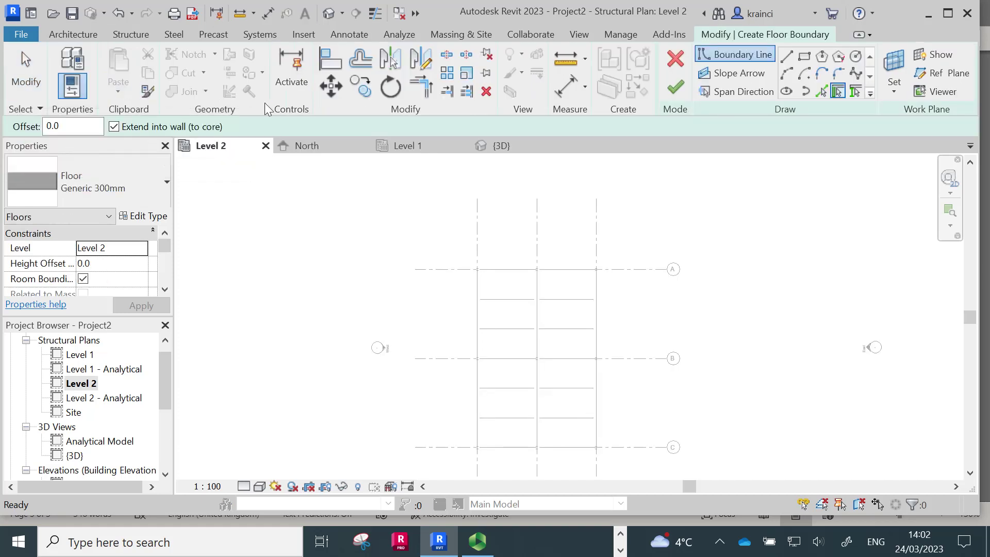
pyautogui.click(140, 221)
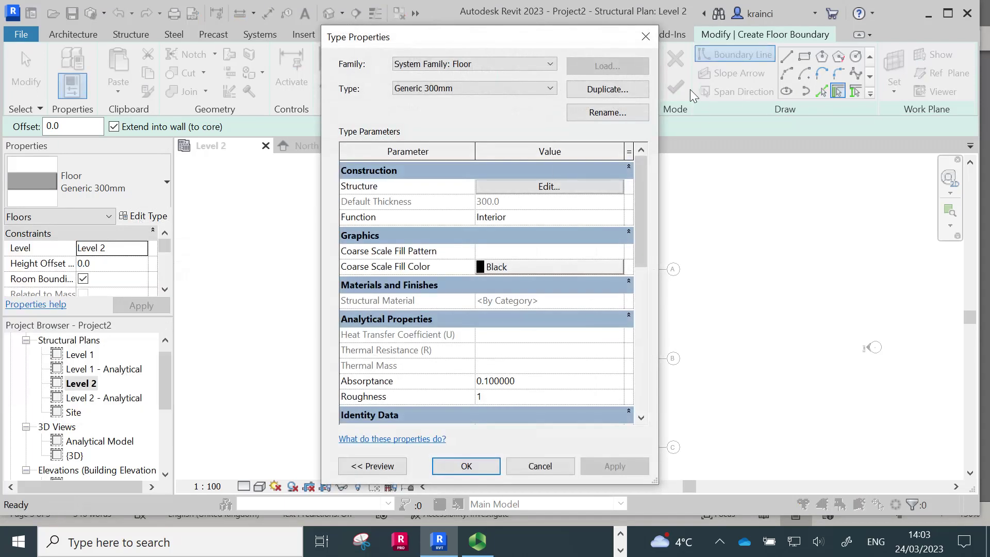
pyautogui.click(602, 91)
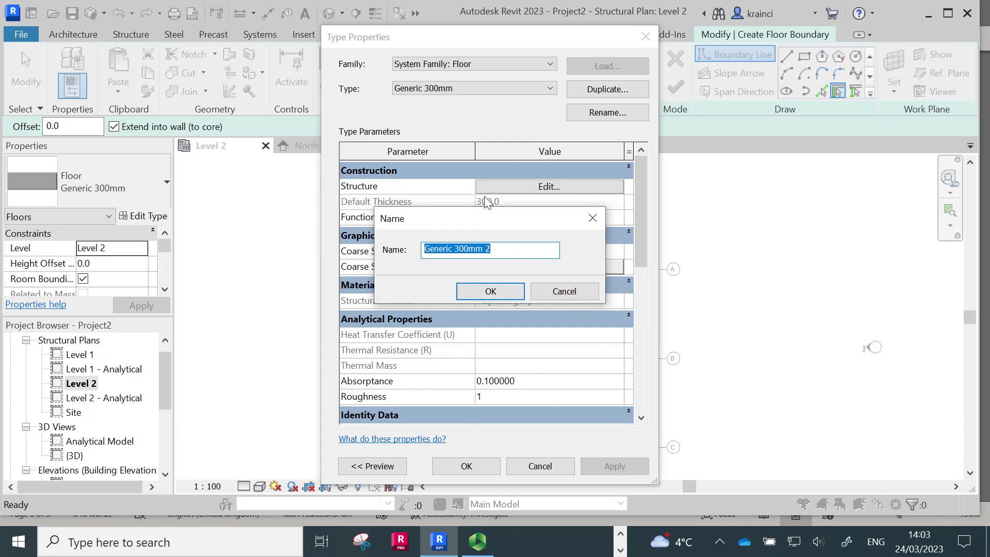
pyautogui.moveTo(452, 252); pyautogui.dragTo(363, 251)
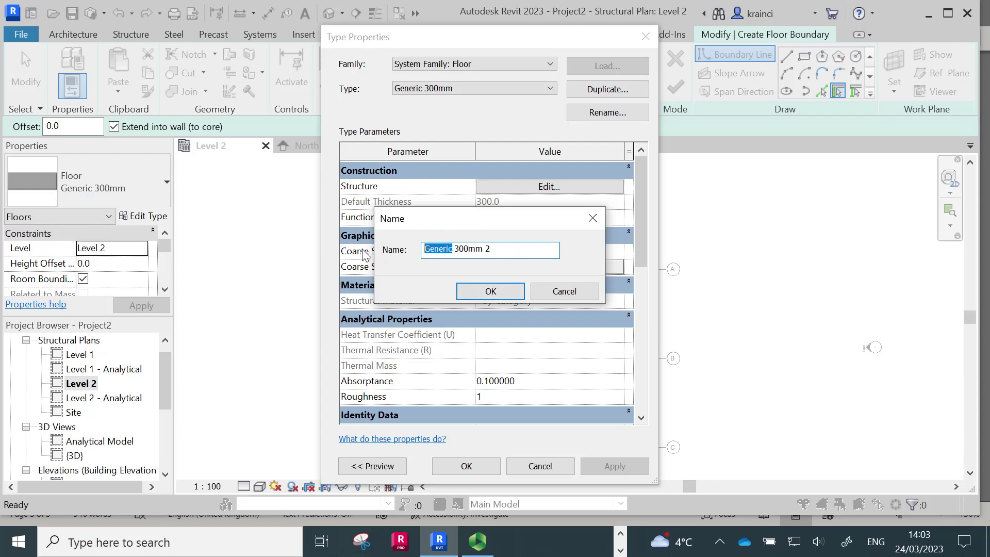
pyautogui.write('R')
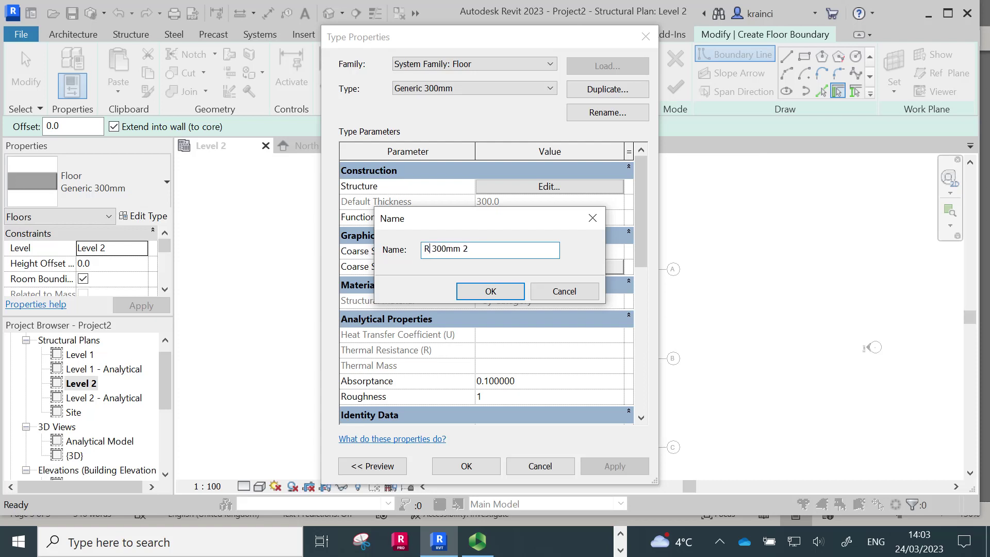
pyautogui.write('C')
pyautogui.press('Delete')
pyautogui.write('2')
pyautogui.click(502, 294)
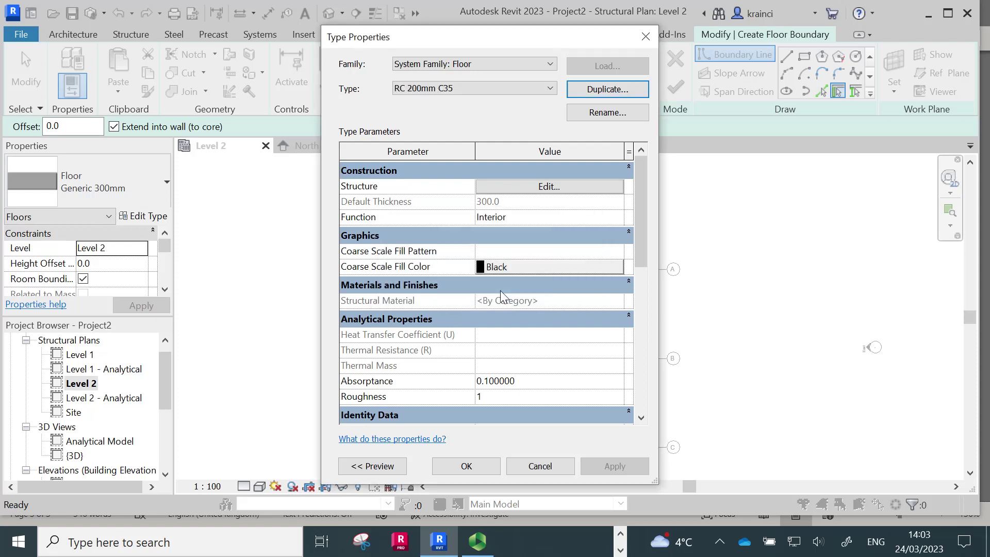
# Set the floor type's structure layer to Concrete, Cast-in-Place - C35 with a thickness of 200 mm.
pyautogui.click(548, 186)
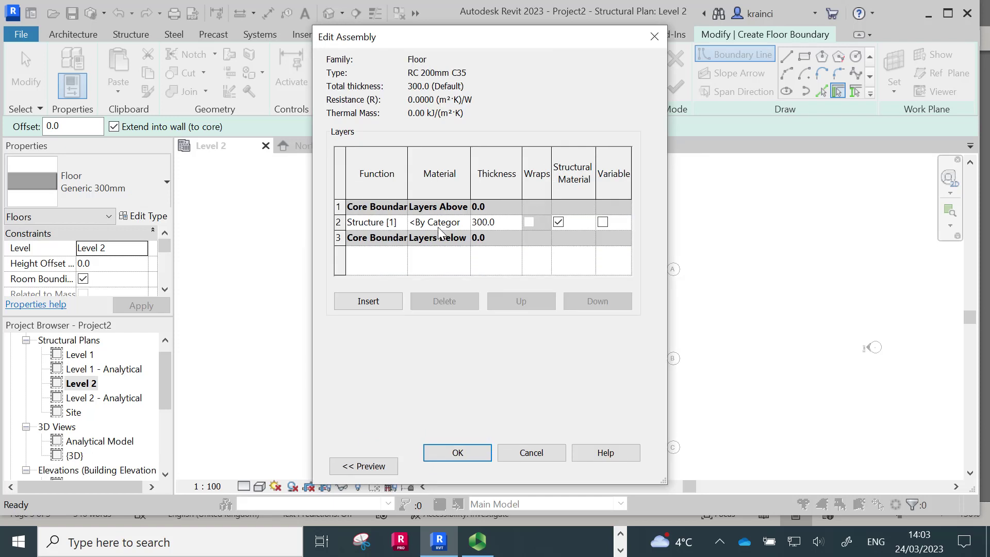
pyautogui.click(432, 225)
pyautogui.click(465, 222)
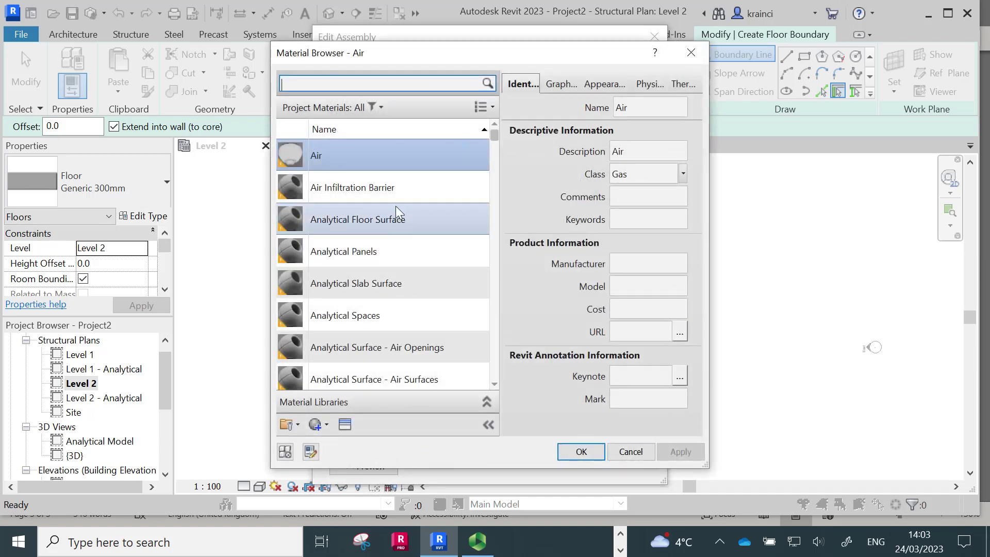
pyautogui.scroll(-8, 396, 207)
pyautogui.scroll(-5, 402, 217)
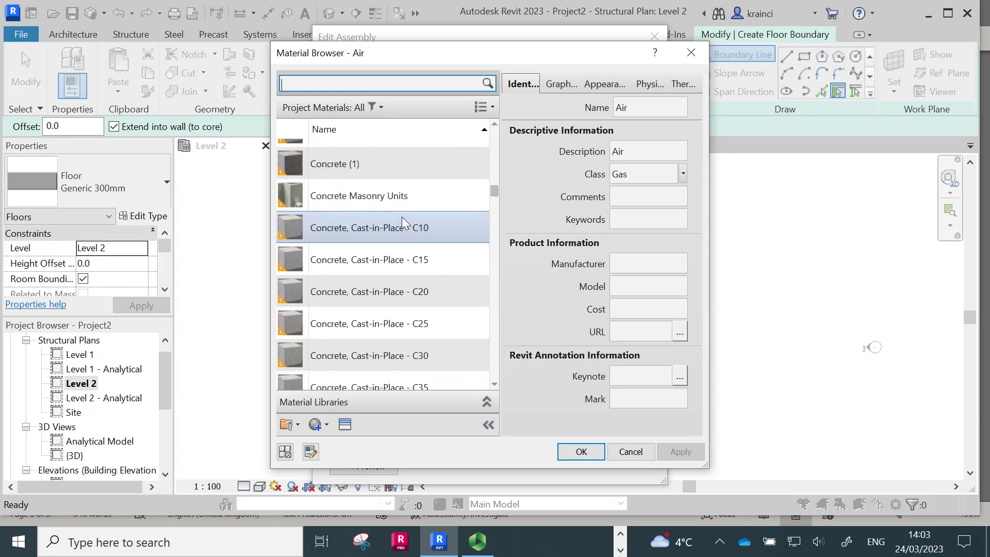
pyautogui.click(404, 207)
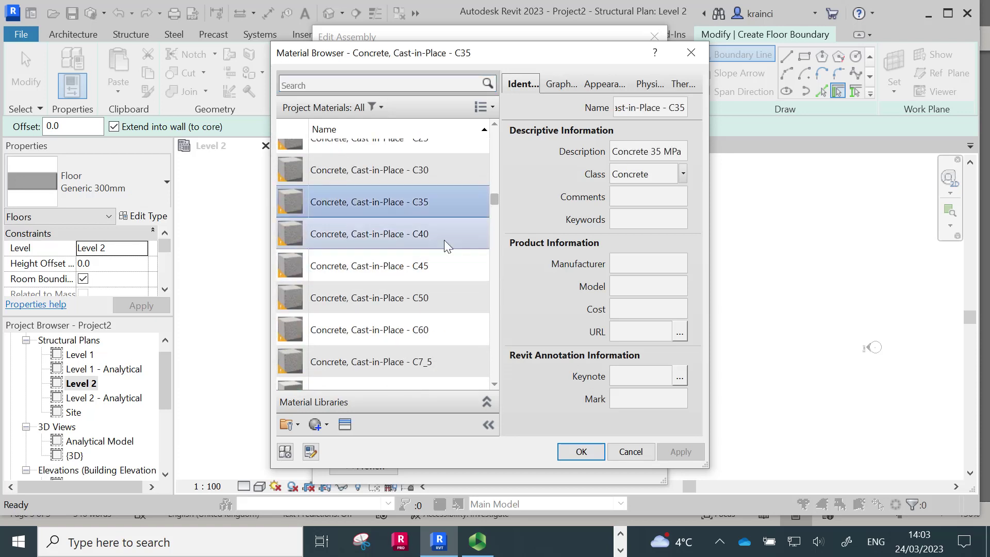
pyautogui.click(581, 452)
pyautogui.click(486, 227)
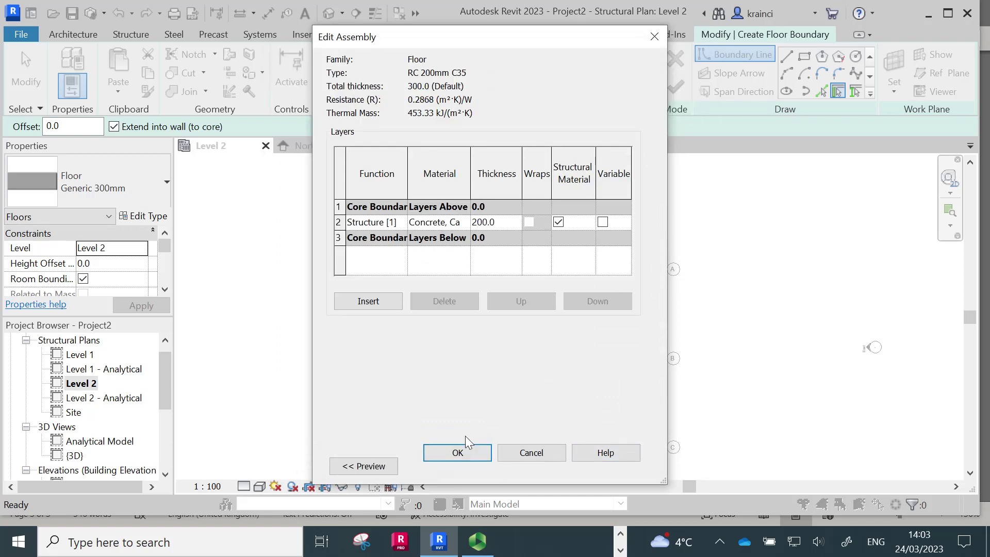
pyautogui.click(459, 457)
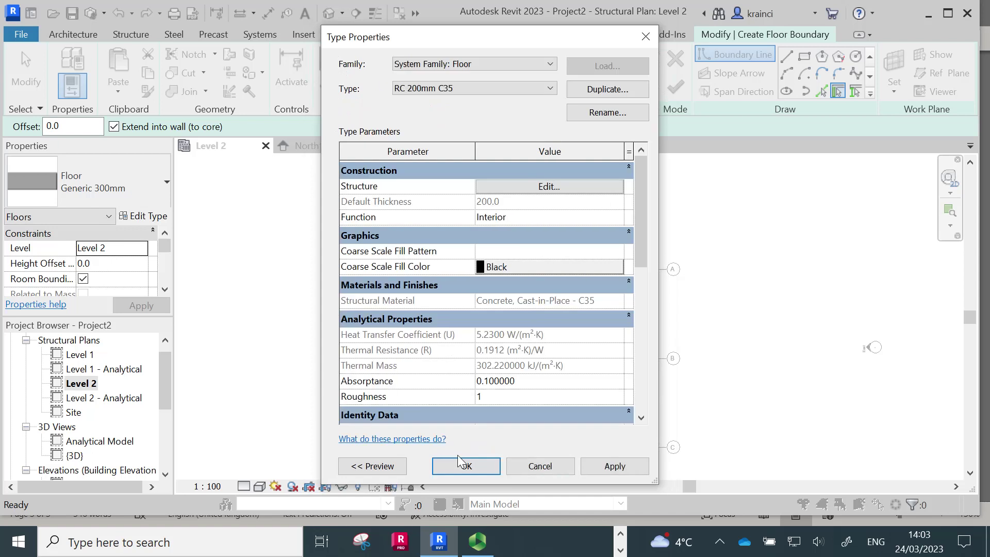
pyautogui.click(459, 460)
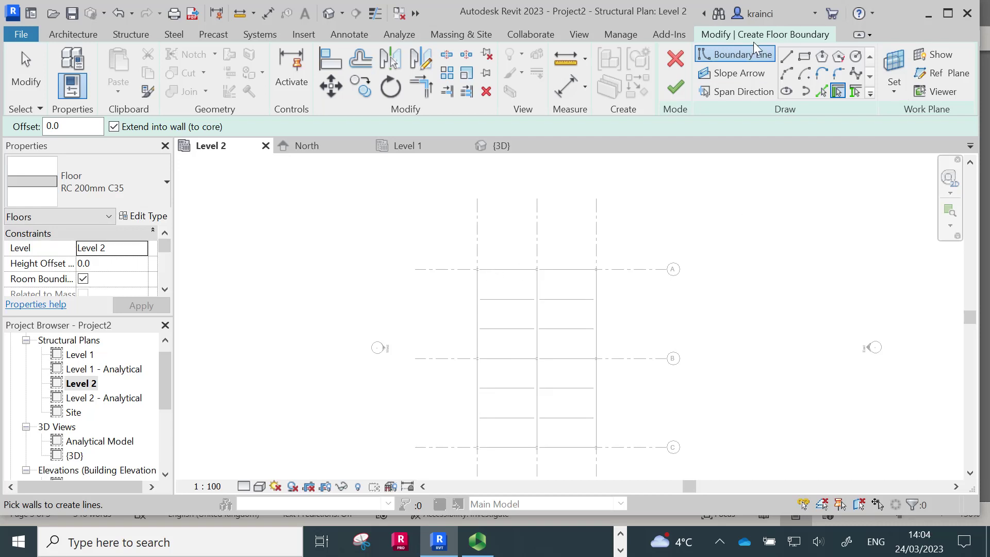
# Define the floor boundary by picking the eight perimeter beams as supports, forming a closed rectangle around the frame.
pyautogui.click(855, 92)
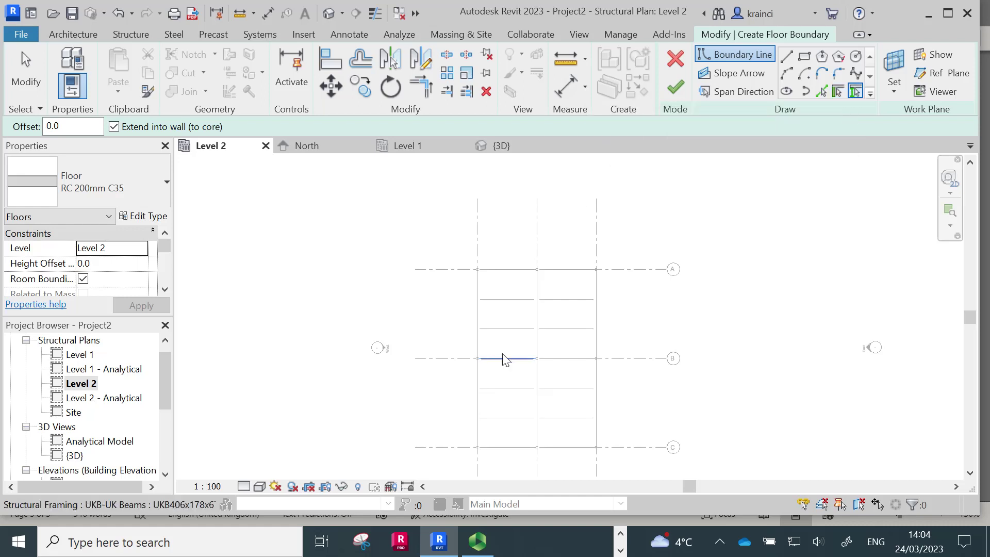
pyautogui.click(510, 271)
pyautogui.click(572, 272)
pyautogui.click(597, 314)
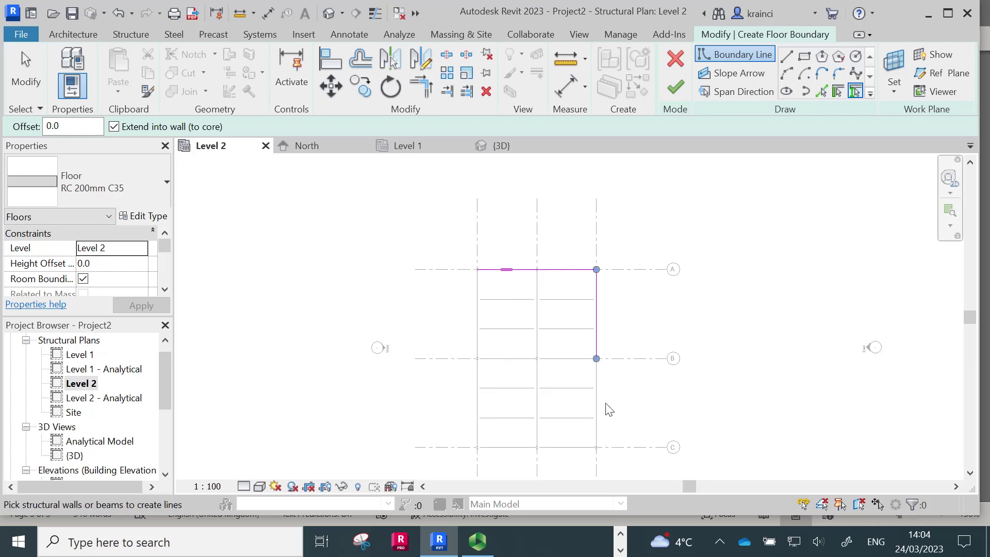
pyautogui.click(598, 427)
pyautogui.click(566, 454)
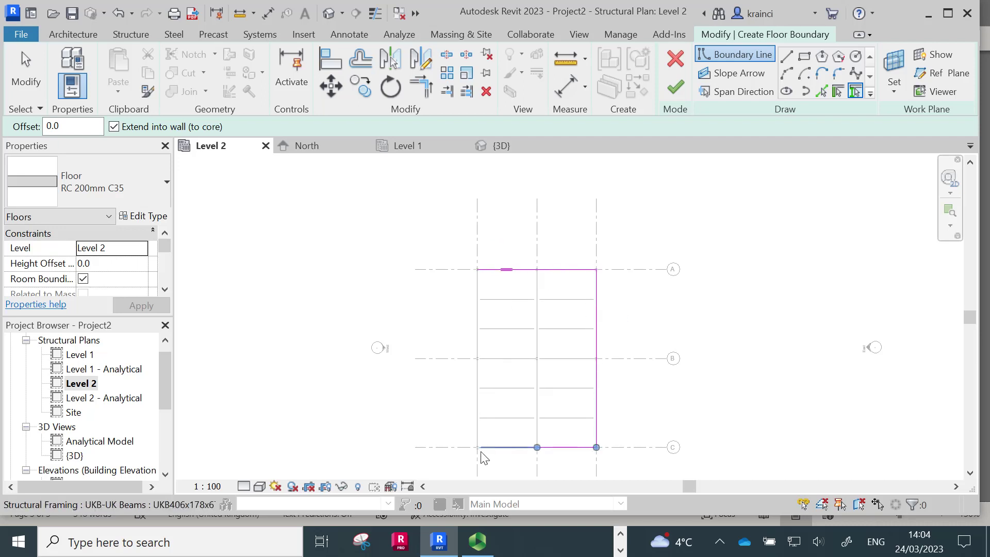
pyautogui.click(503, 454)
pyautogui.click(478, 398)
pyautogui.click(478, 314)
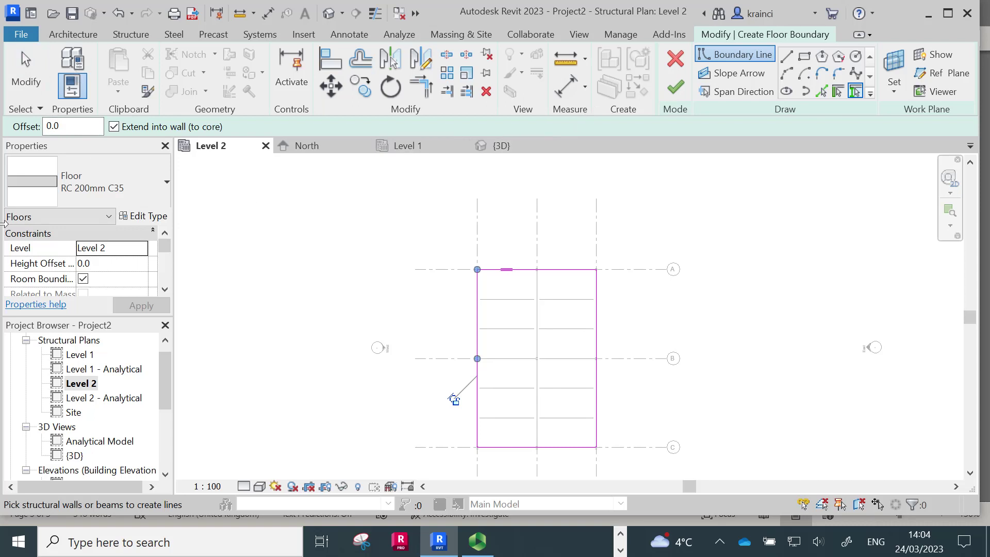
# Set the floor's height offset from Level 2 to 200.
pyautogui.click(101, 266)
pyautogui.moveTo(97, 264); pyautogui.dragTo(56, 268)
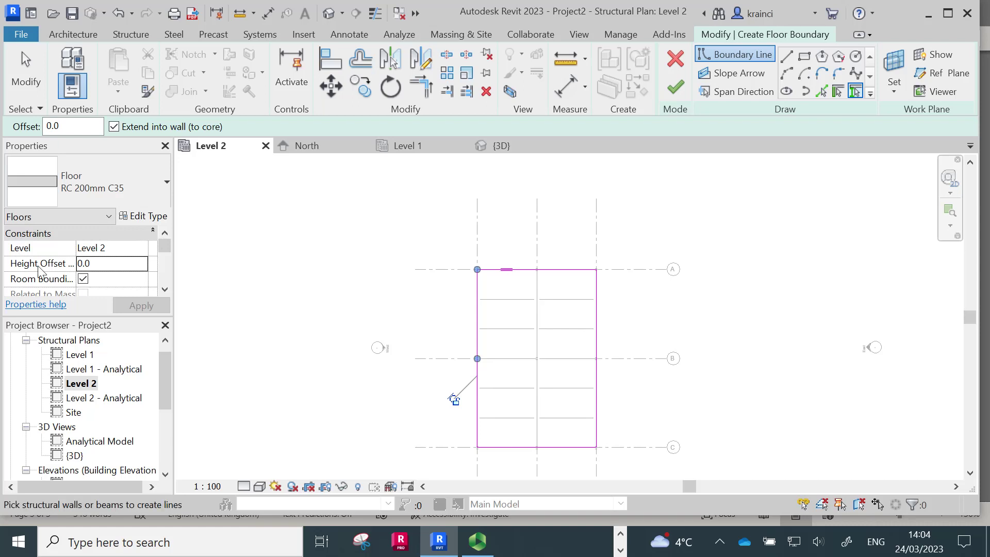
pyautogui.moveTo(92, 264); pyautogui.dragTo(67, 273)
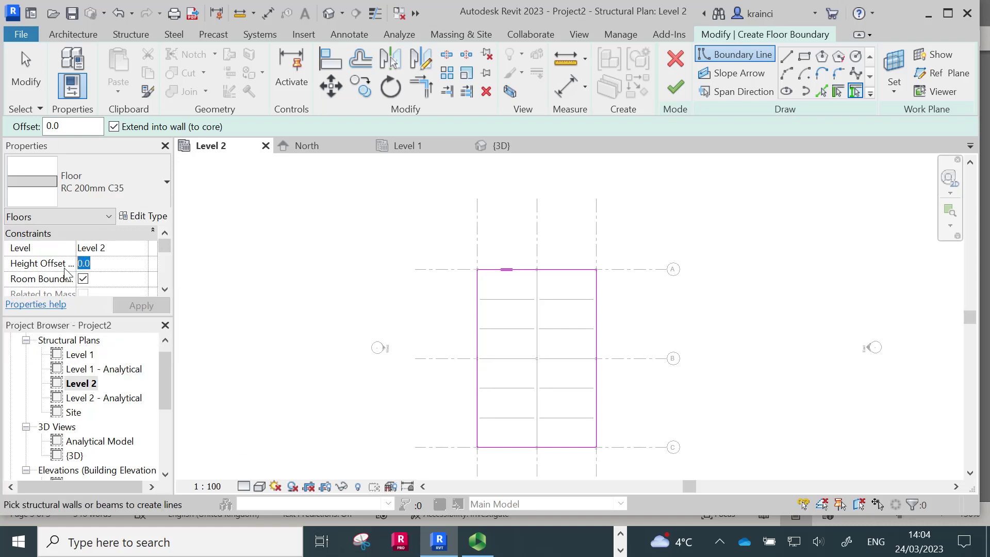
pyautogui.write('2')
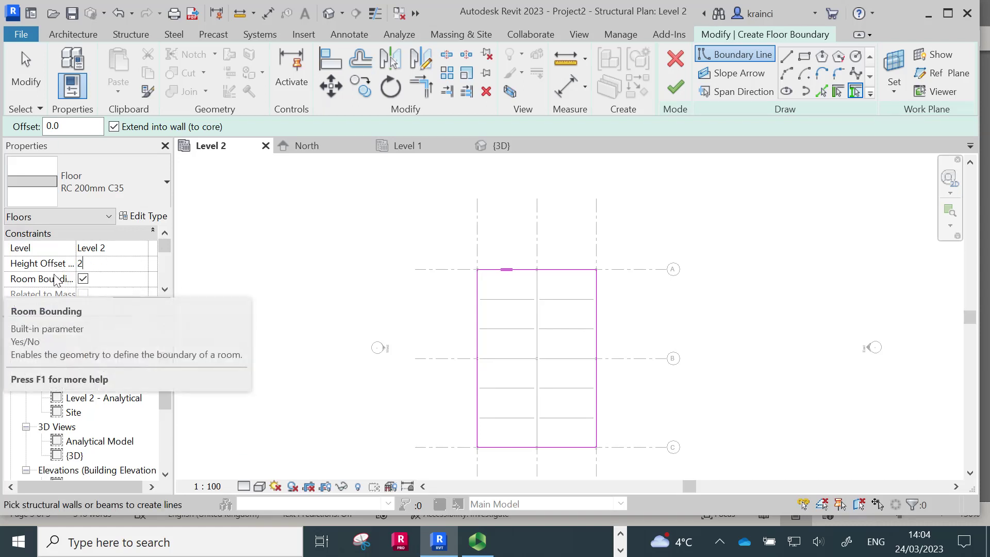
pyautogui.write('00')
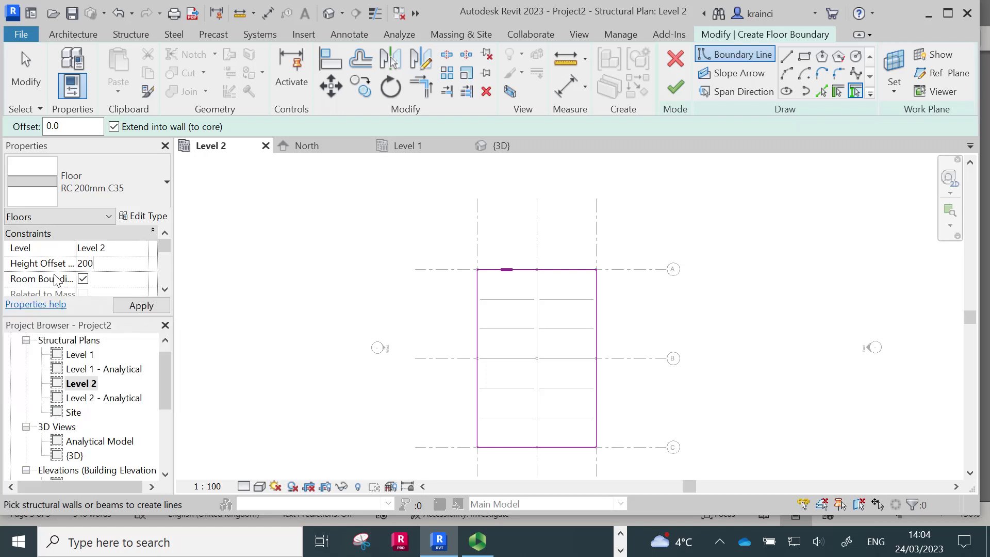
pyautogui.press('Return')
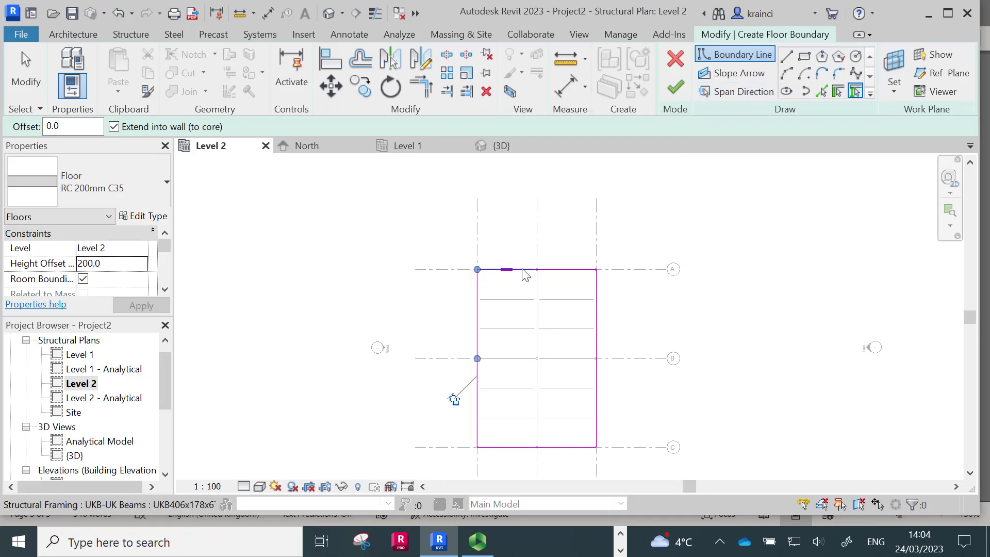
# Set the floor's span direction using the west boundary edge between grids A and B, finish the floor sketch and deselect the slab.
pyautogui.scroll(2, 511, 313)
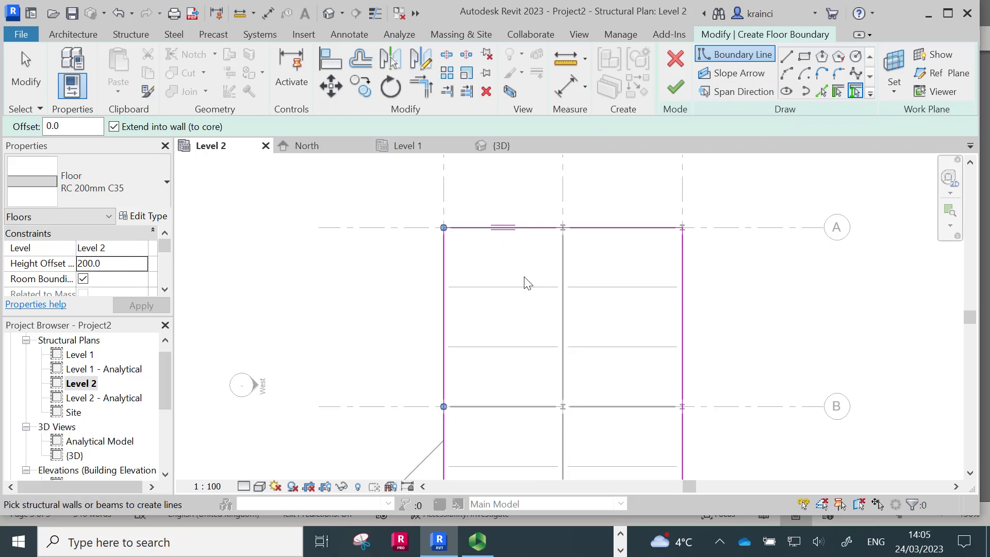
pyautogui.click(730, 96)
pyautogui.click(444, 266)
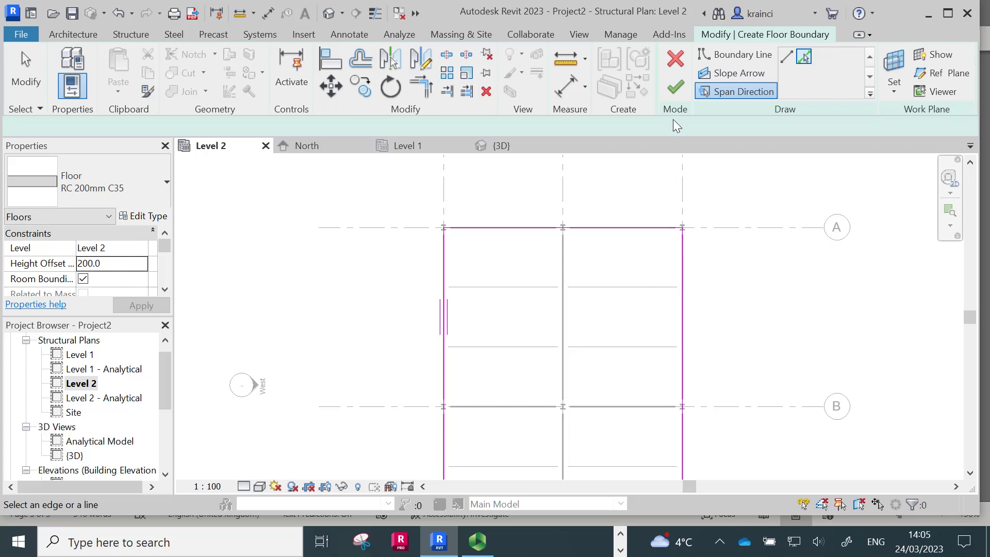
pyautogui.click(680, 87)
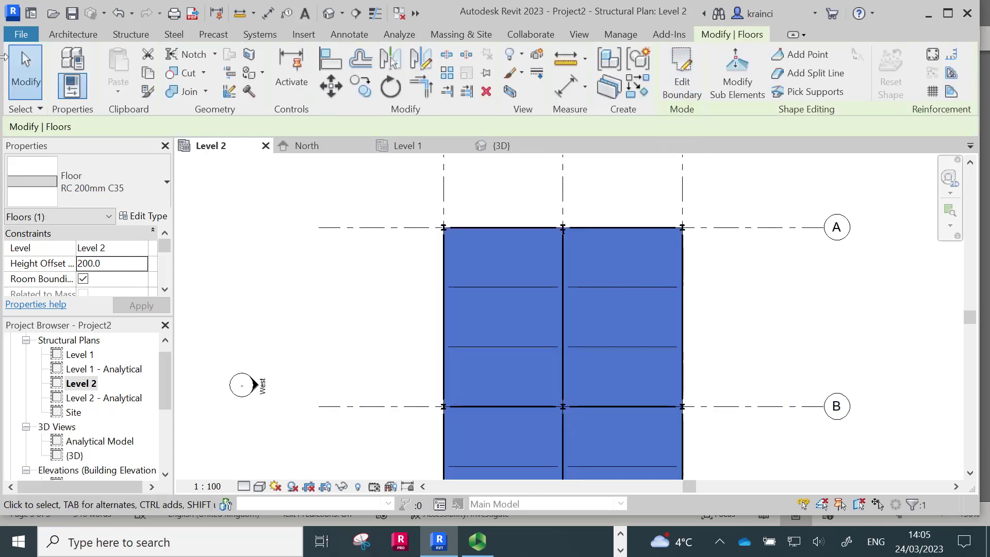
pyautogui.click(309, 167)
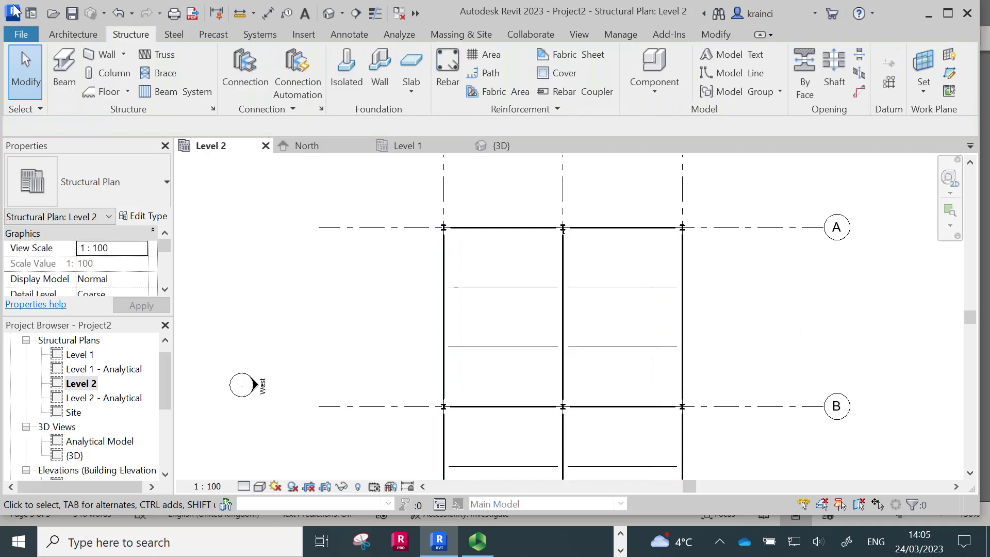
# Show the model in the default 3D view with the Shaded visual style.
pyautogui.click(327, 15)
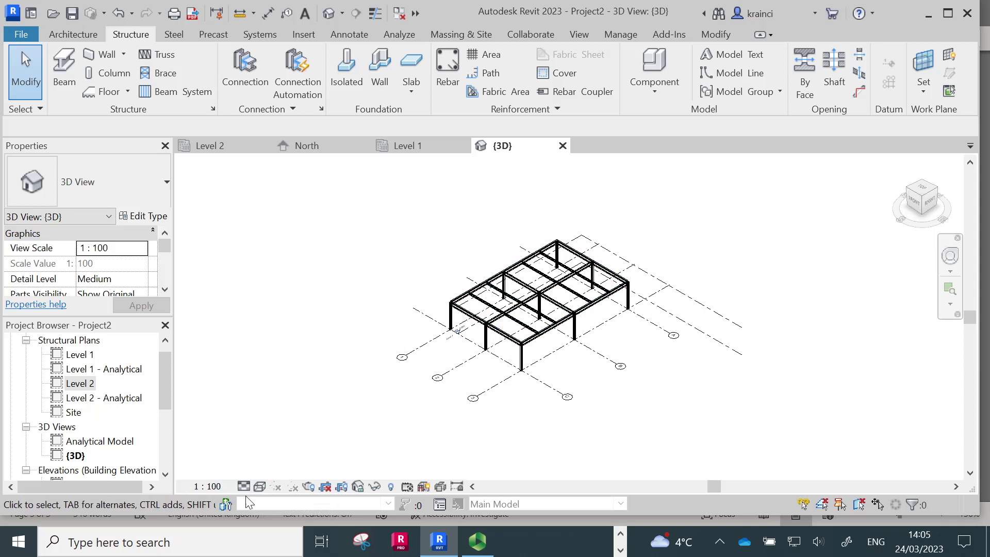
pyautogui.click(259, 487)
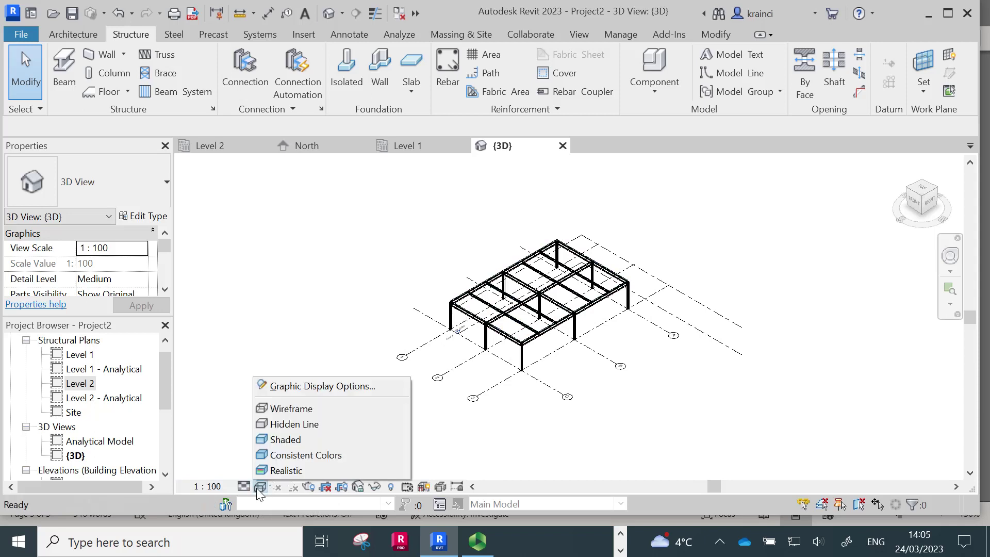
pyautogui.click(283, 439)
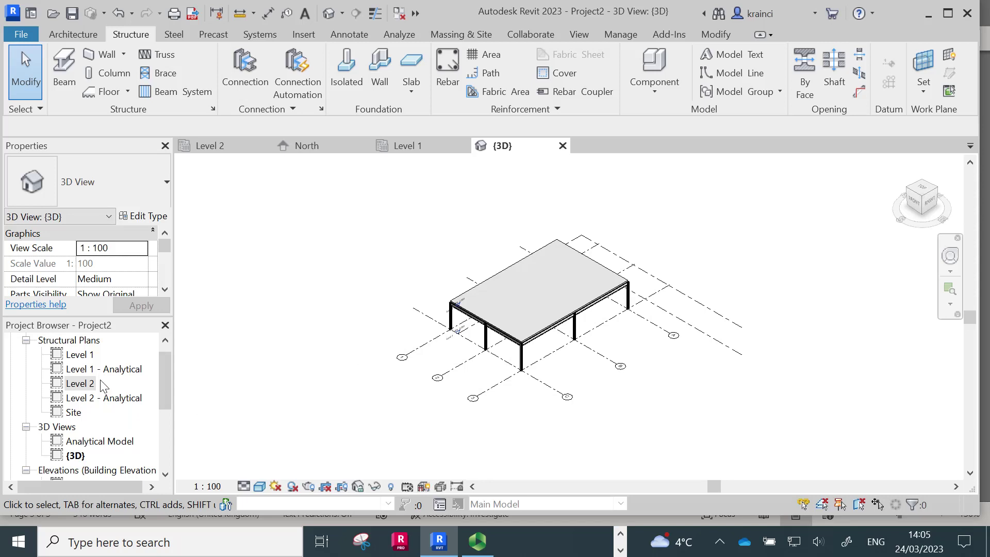
# Start an isolated rectangular footing, 1800 x 1200 x 450mm, in the Level 1 plan with the structural material Concrete, Cast-in-Place - C35.
pyautogui.doubleClick(81, 356)
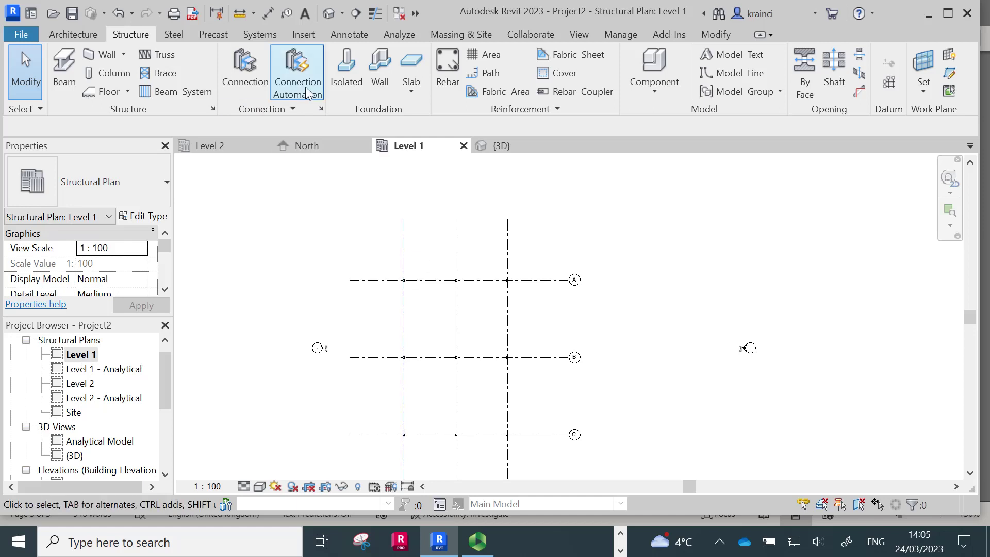
pyautogui.click(346, 63)
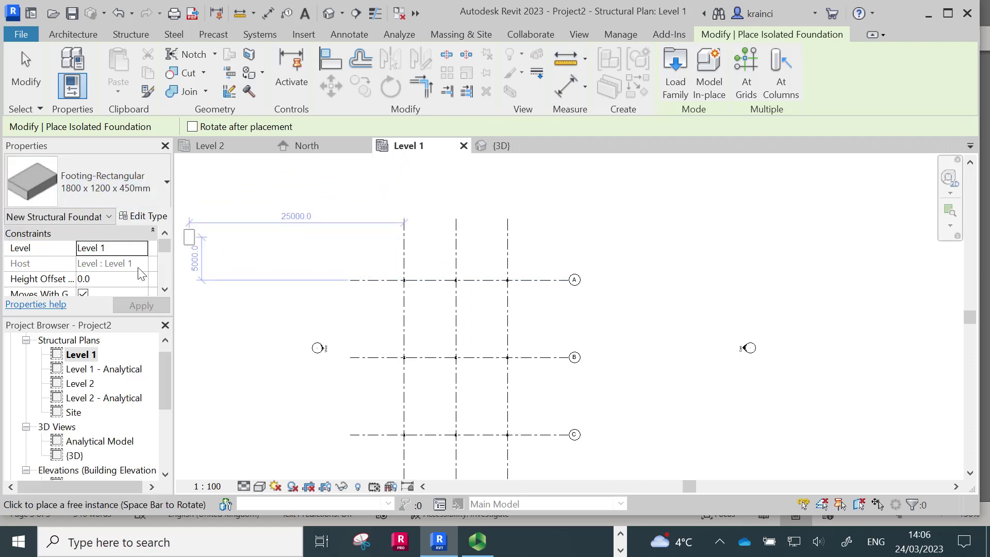
pyautogui.scroll(-2, 138, 270)
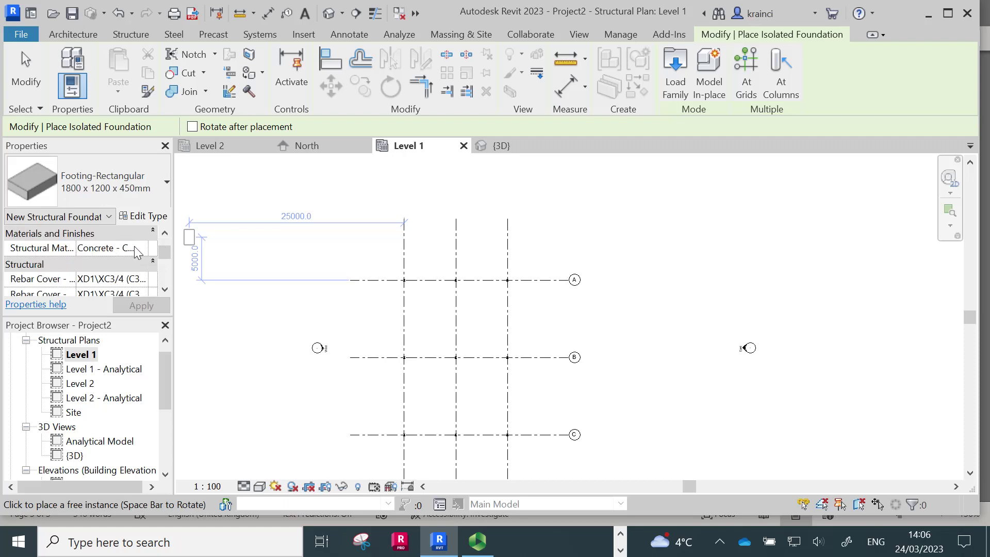
pyautogui.click(135, 248)
pyautogui.click(144, 250)
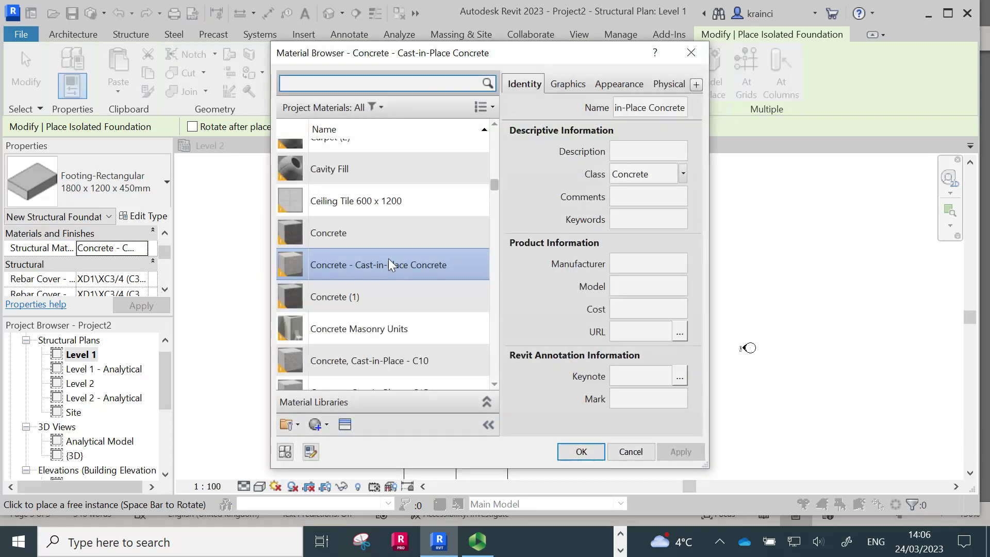
pyautogui.scroll(-3, 392, 322)
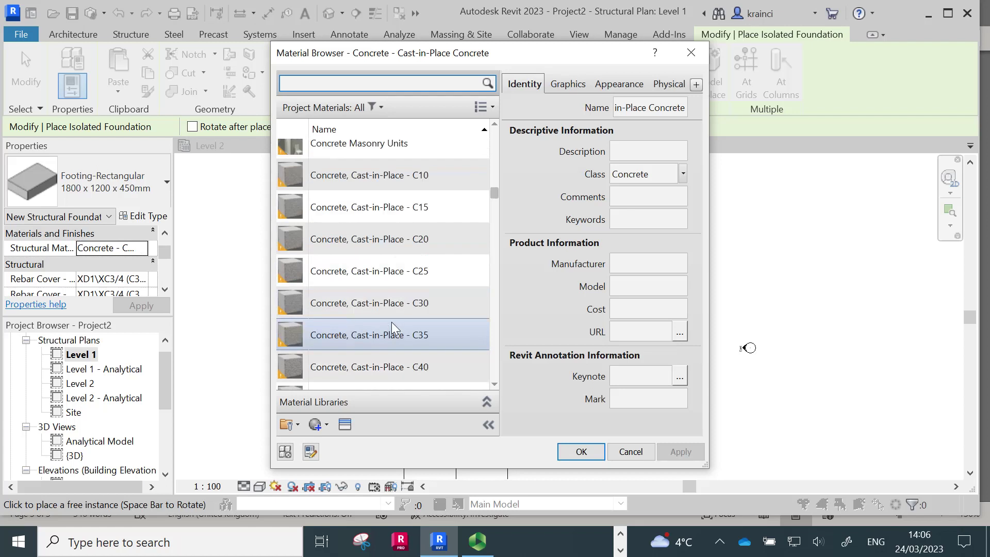
pyautogui.click(391, 335)
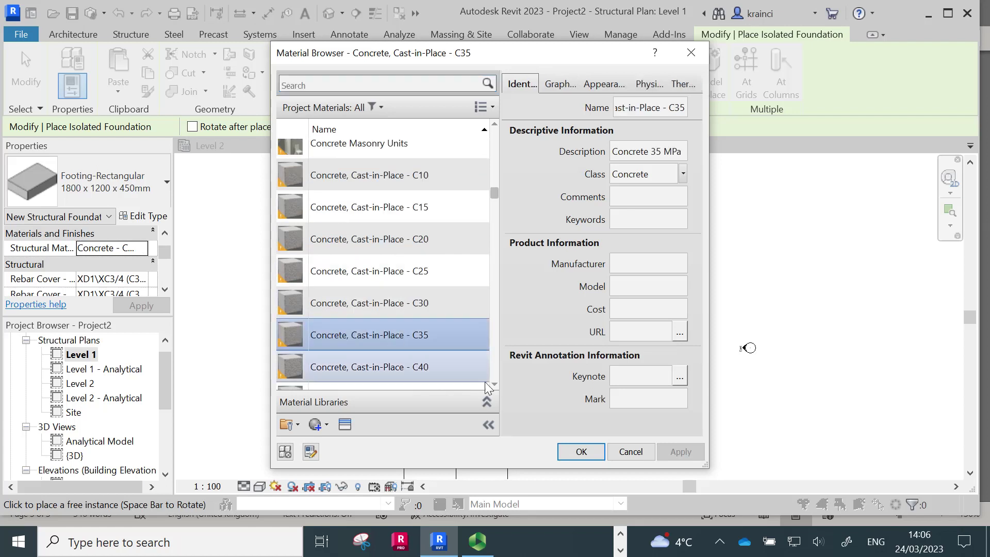
pyautogui.click(596, 454)
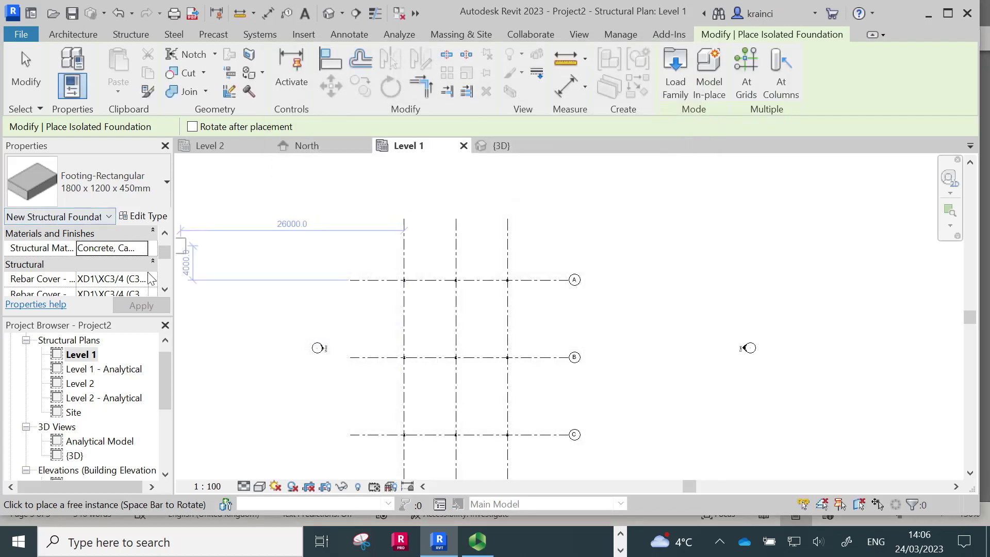
# Place the isolated footings at all nine structural columns, check them in the 3D view and end the foundation command.
pyautogui.click(783, 67)
pyautogui.moveTo(375, 266); pyautogui.dragTo(532, 459)
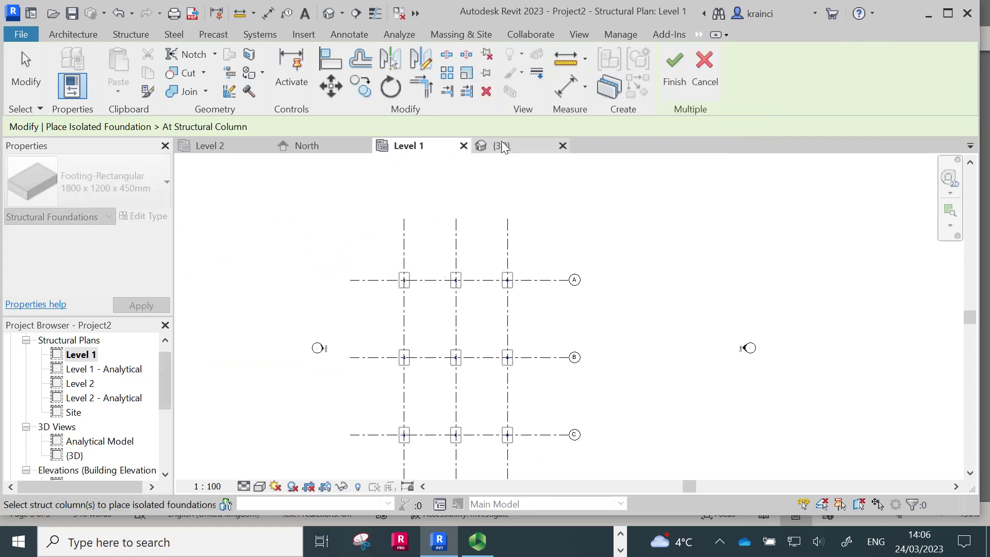
pyautogui.click(673, 70)
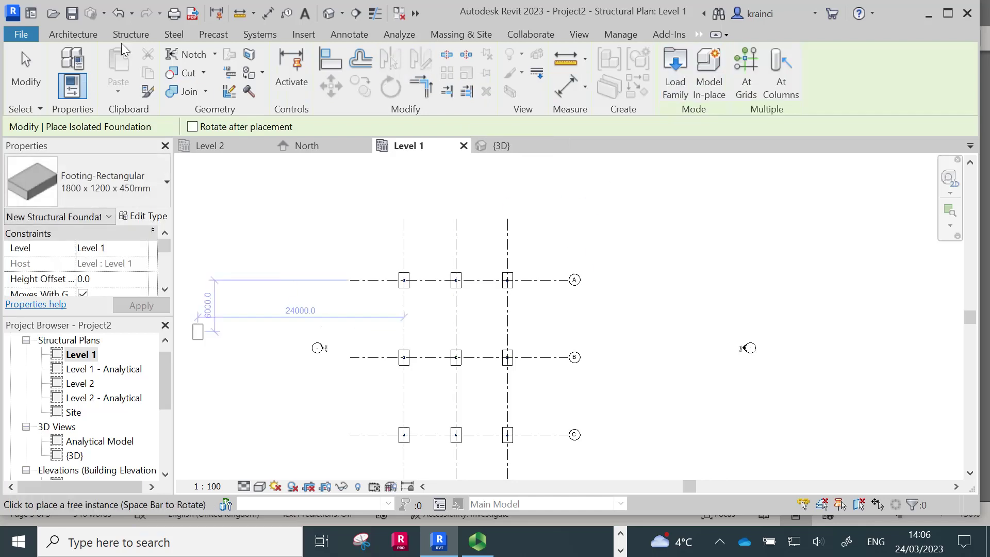
pyautogui.click(326, 14)
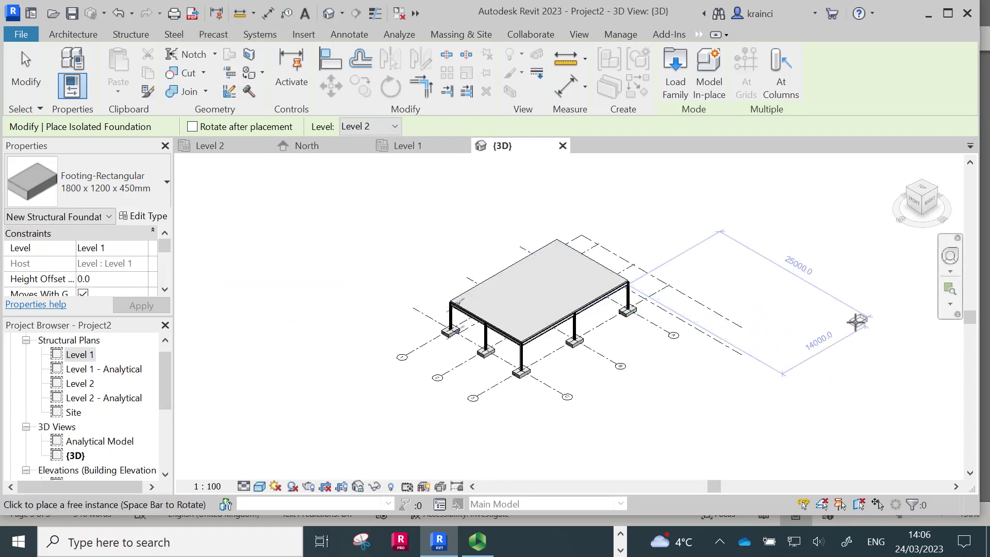
pyautogui.press('Escape')
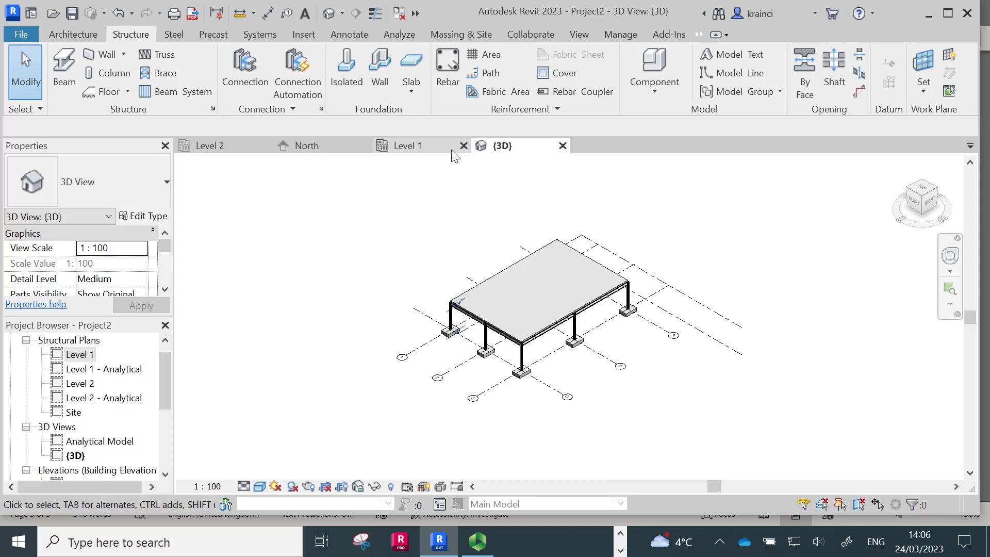
# Check the Analytical Model view, return to the {3D} view and launch the Physical to Analytical for Buildings automation script.
pyautogui.doubleClick(91, 442)
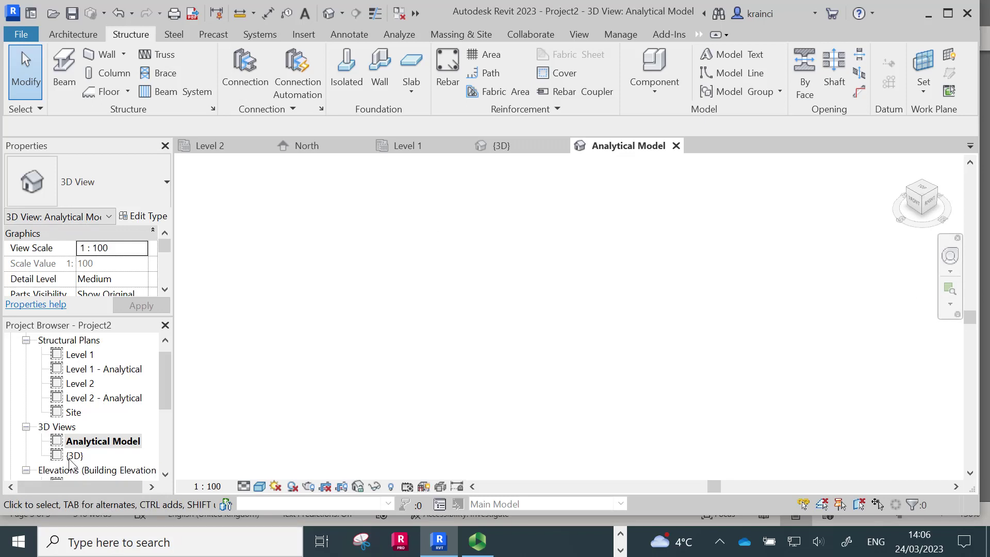
pyautogui.doubleClick(74, 456)
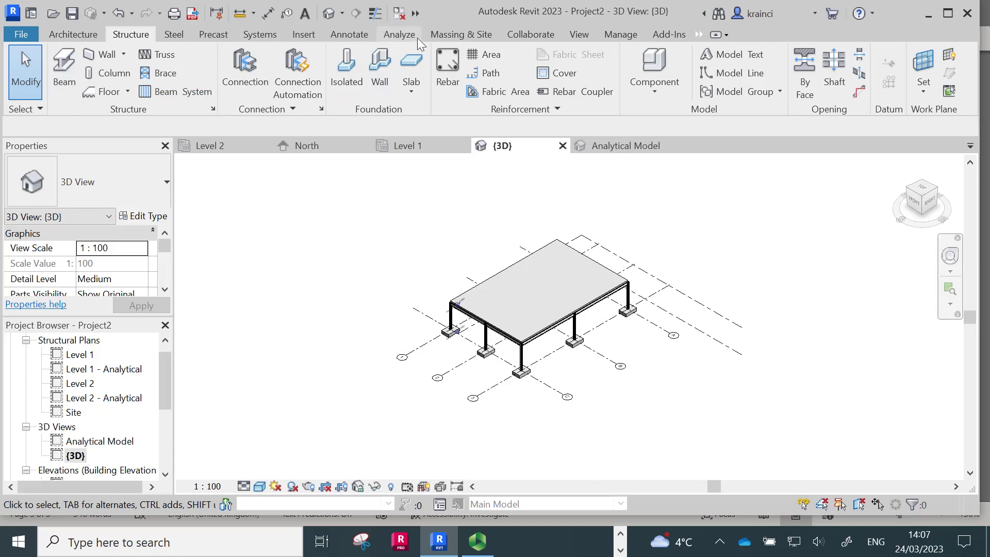
pyautogui.click(404, 37)
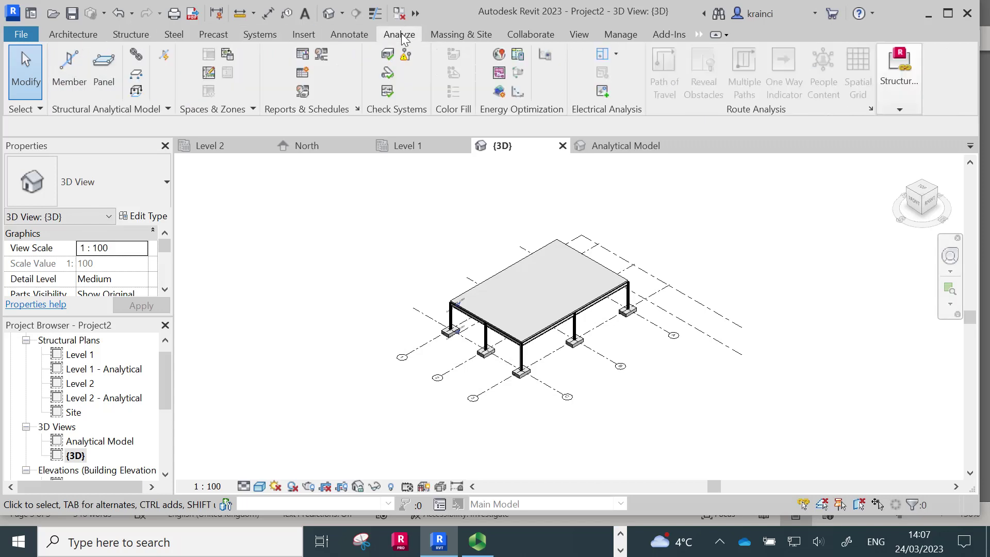
pyautogui.click(164, 57)
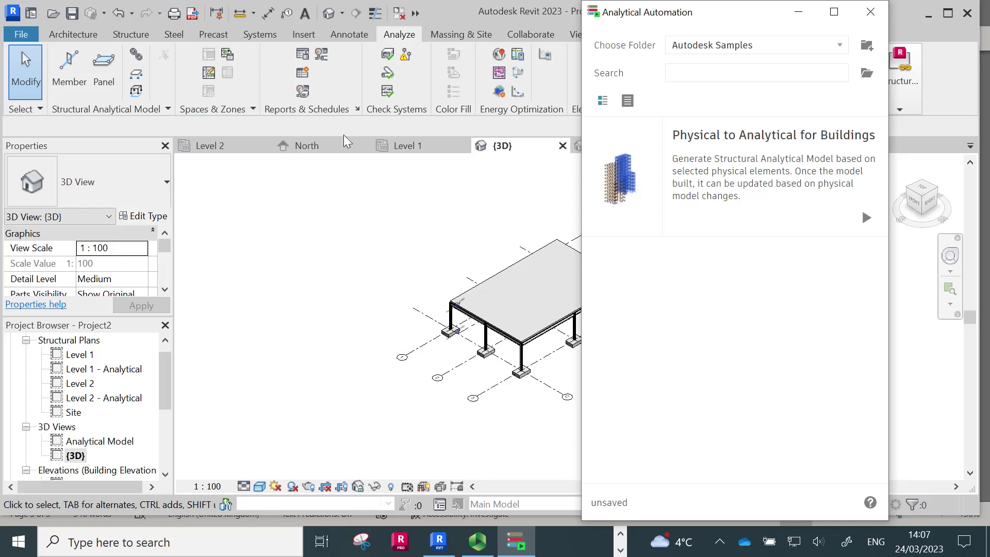
pyautogui.moveTo(632, 181)
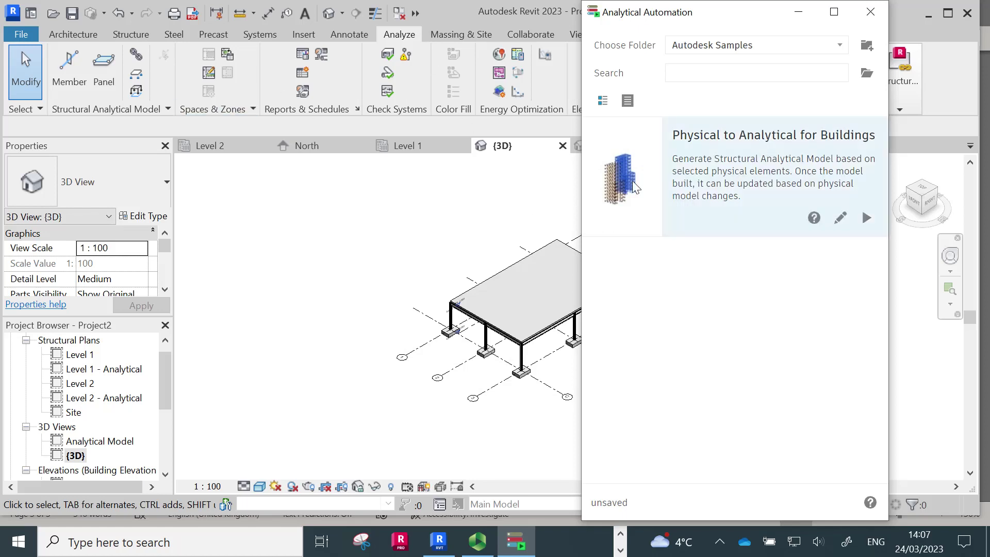
pyautogui.click(867, 219)
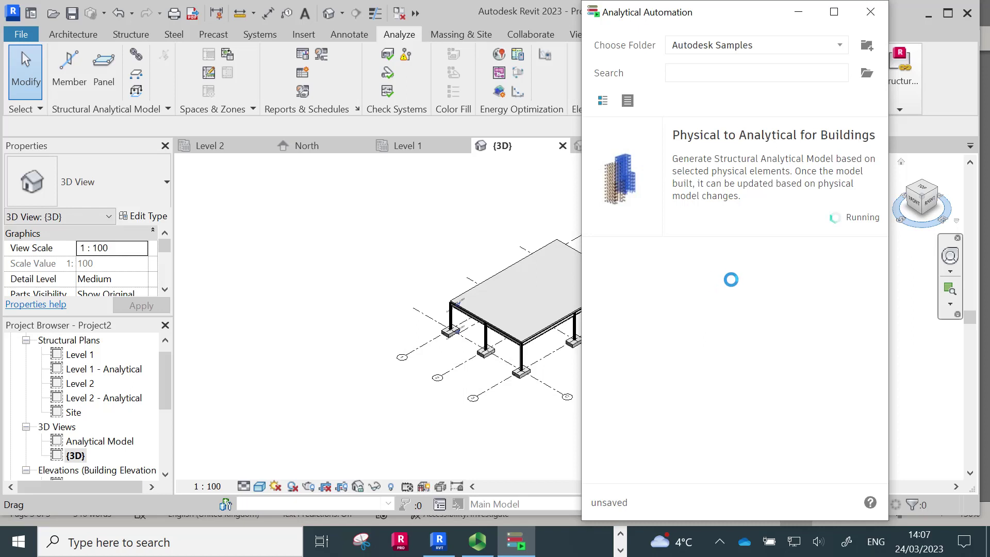
# Move the script window clear of the model and select the whole structure in the 3D view as the script's physical elements.
pyautogui.moveTo(724, 16); pyautogui.dragTo(200, 1)
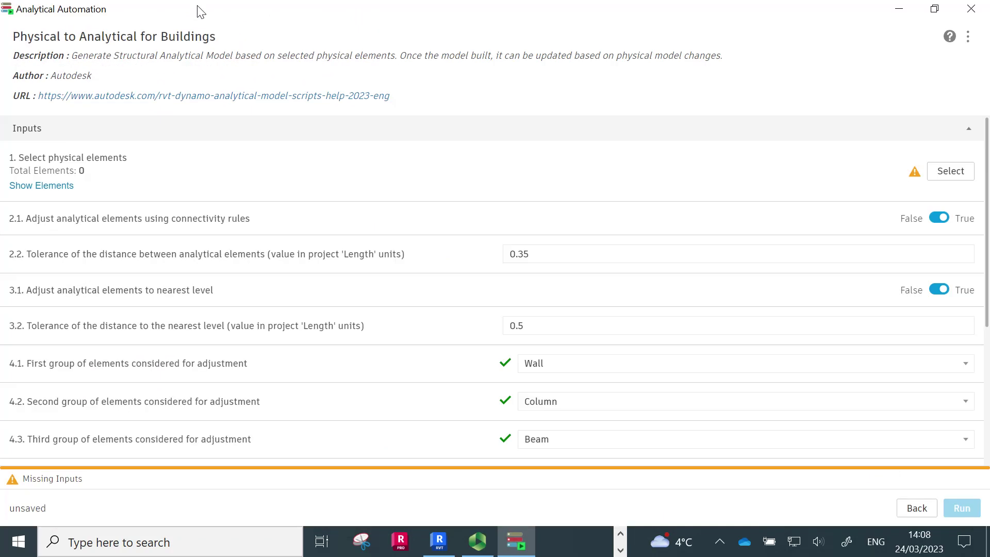
pyautogui.click(935, 9)
pyautogui.moveTo(748, 18); pyautogui.dragTo(232, 27)
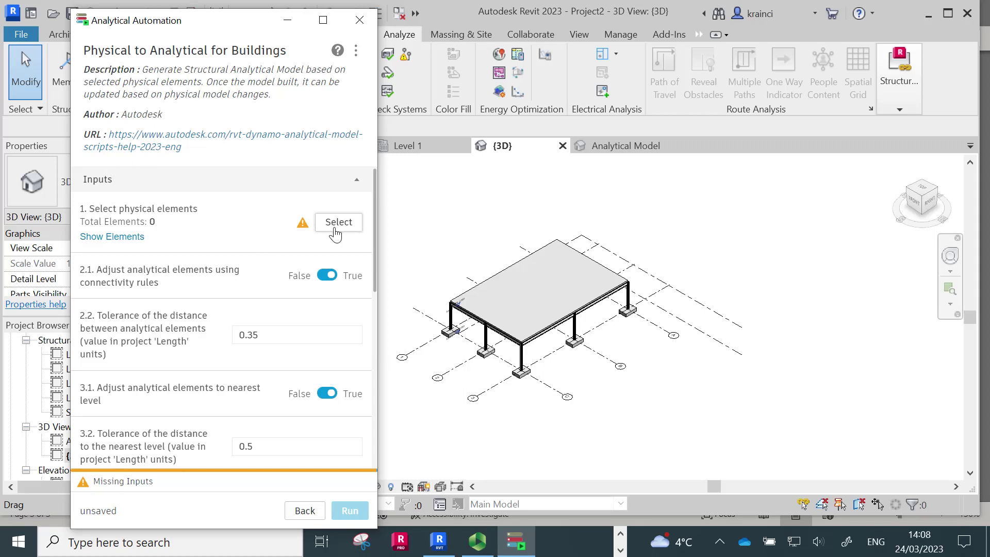
pyautogui.click(336, 233)
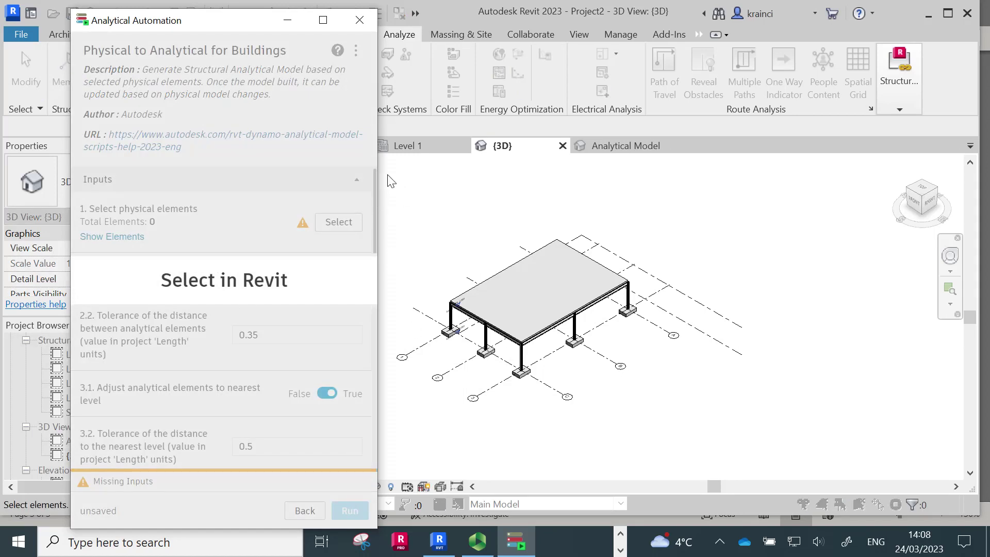
pyautogui.moveTo(797, 177); pyautogui.dragTo(411, 425)
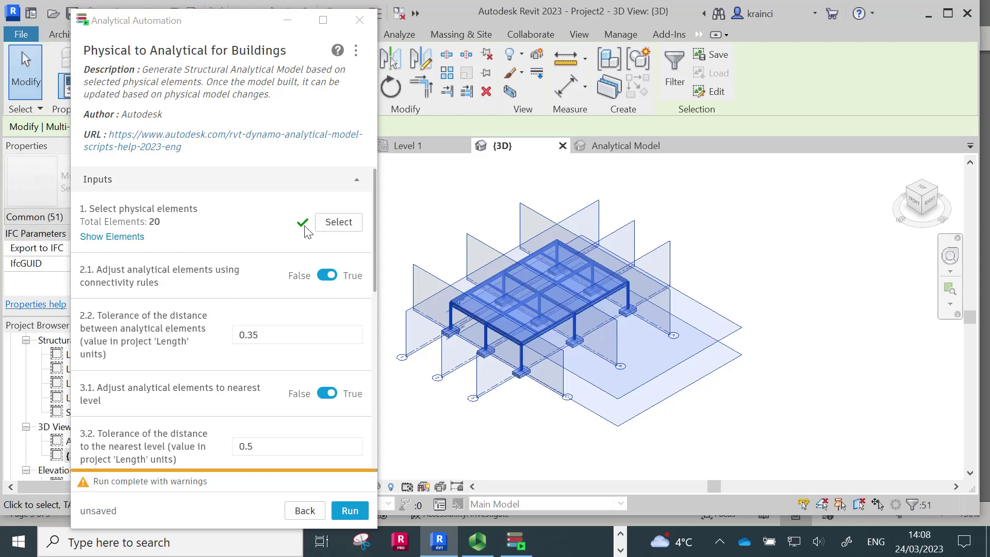
pyautogui.click(338, 222)
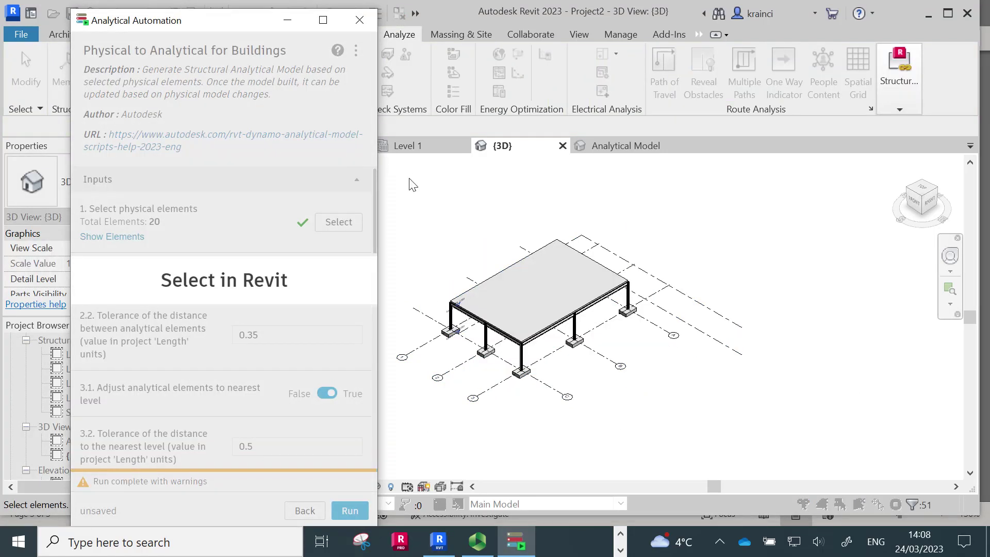
pyautogui.moveTo(392, 184); pyautogui.dragTo(770, 441)
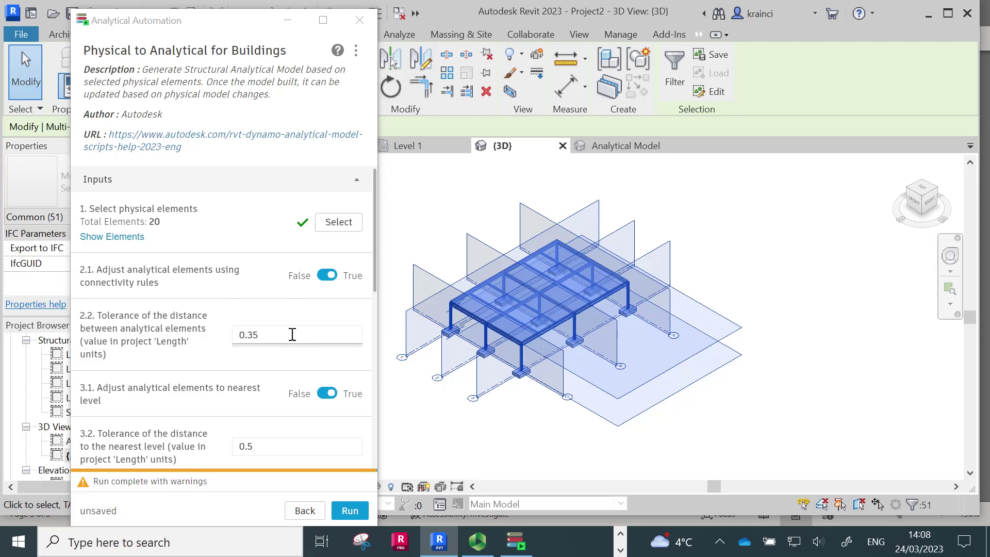
# Set the script's tolerance between analytical elements to 350 and its tolerance to the nearest level to 500.
pyautogui.moveTo(281, 337); pyautogui.dragTo(235, 343)
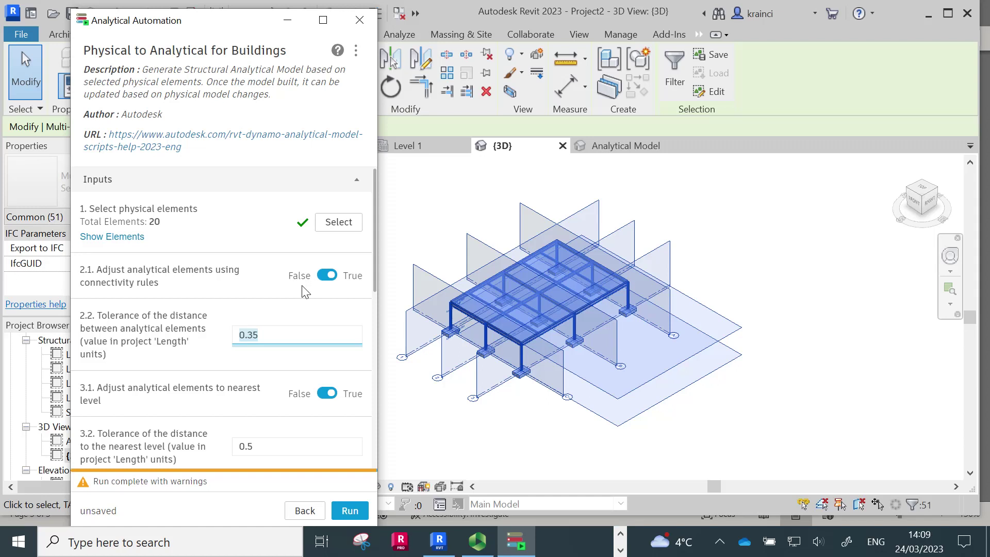
pyautogui.write('3')
pyautogui.click(261, 448)
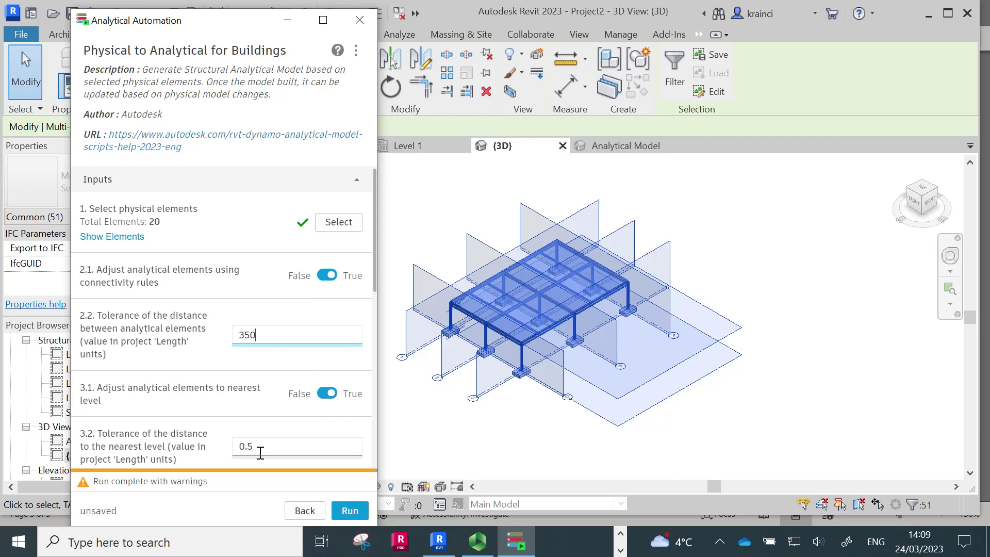
pyautogui.click(260, 448)
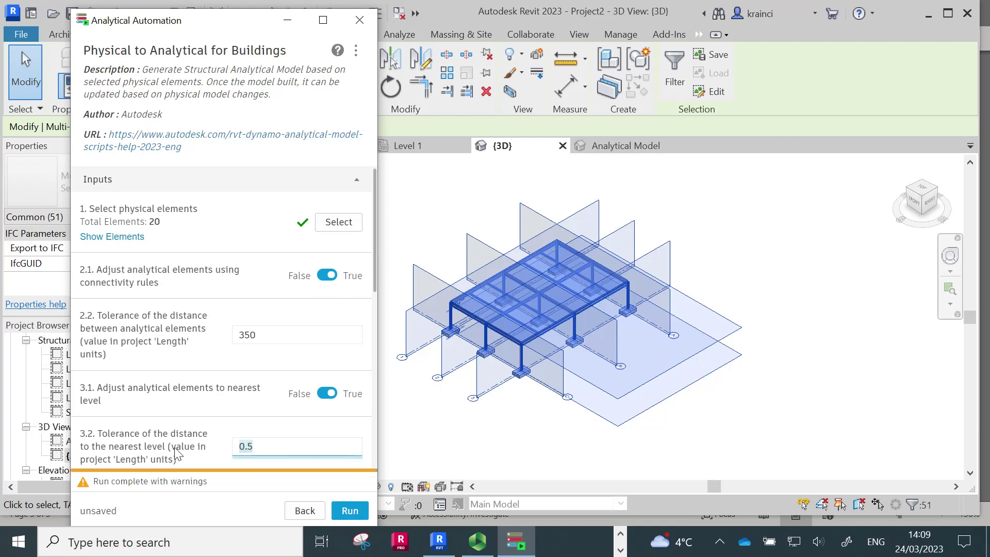
pyautogui.write('500')
# Set the script's adjustment order to Column as first group, Beam as second and Floor as third.
pyautogui.scroll(-3, 343, 448)
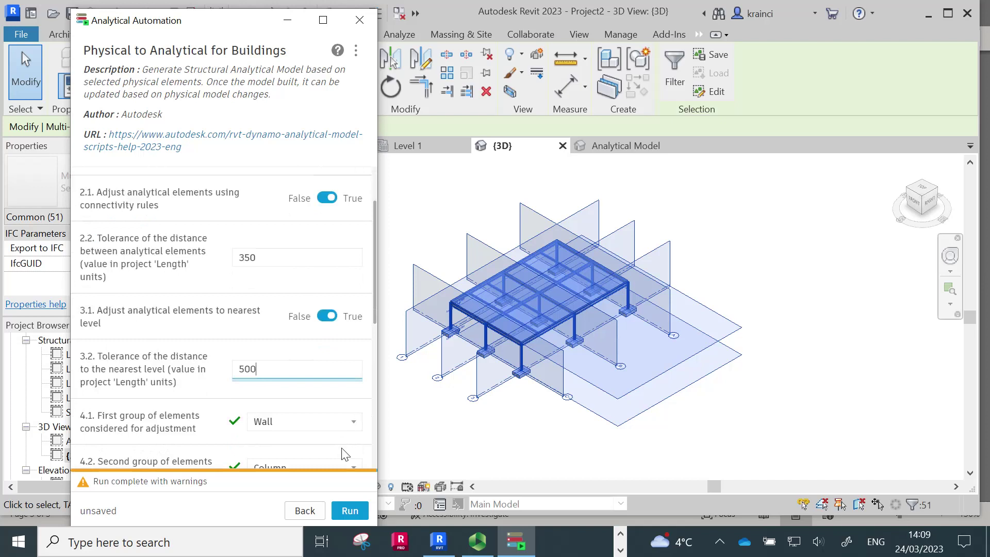
pyautogui.scroll(-3, 345, 454)
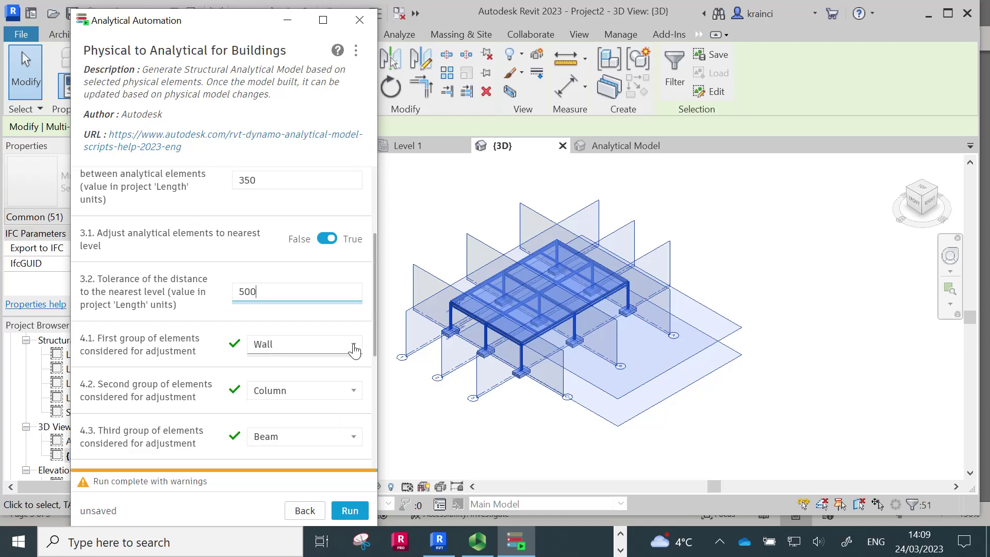
pyautogui.click(354, 348)
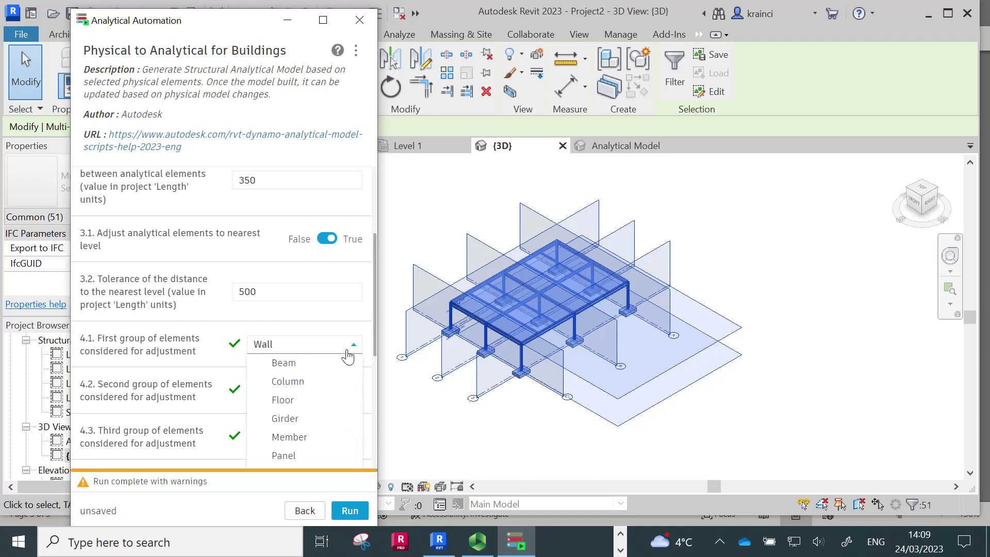
pyautogui.click(305, 382)
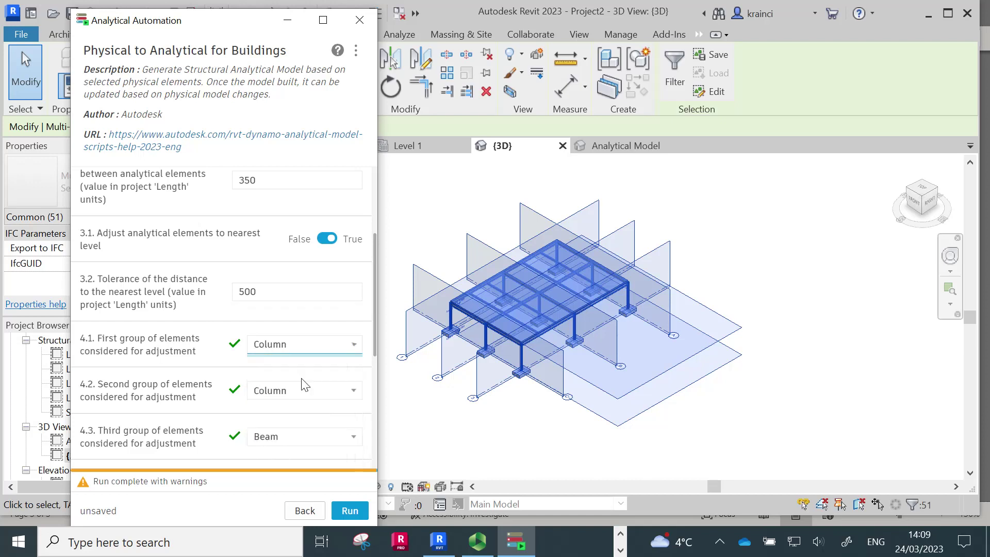
pyautogui.click(353, 392)
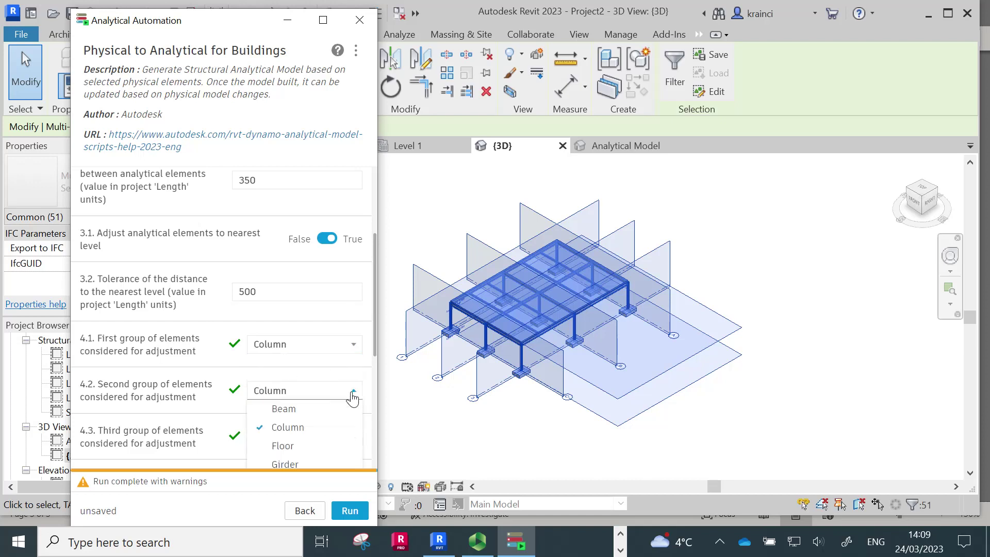
pyautogui.click(296, 409)
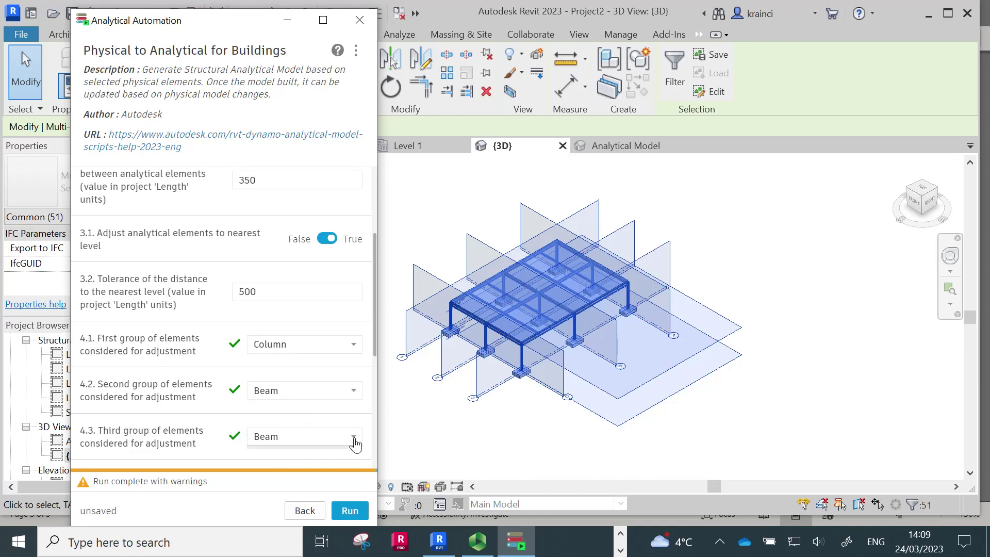
pyautogui.click(324, 437)
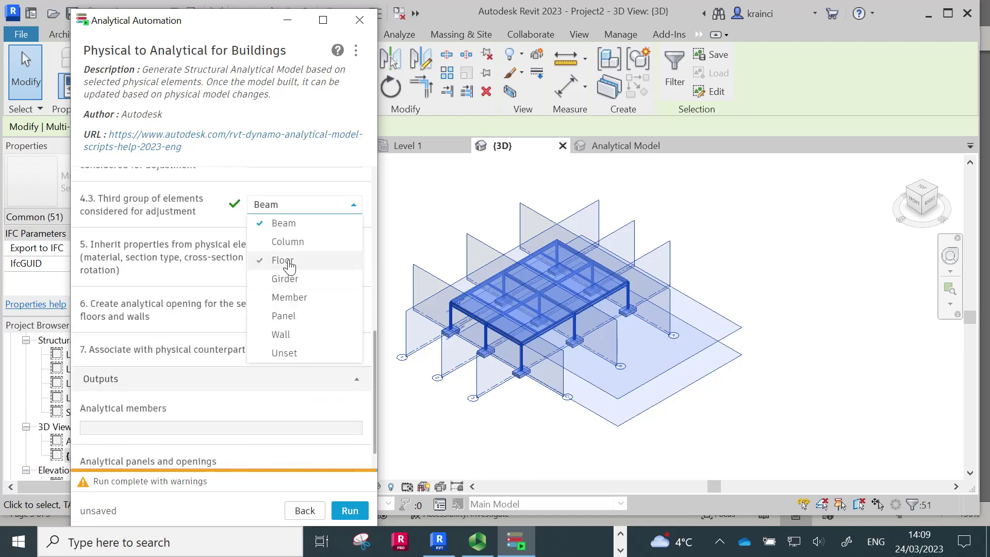
pyautogui.click(289, 263)
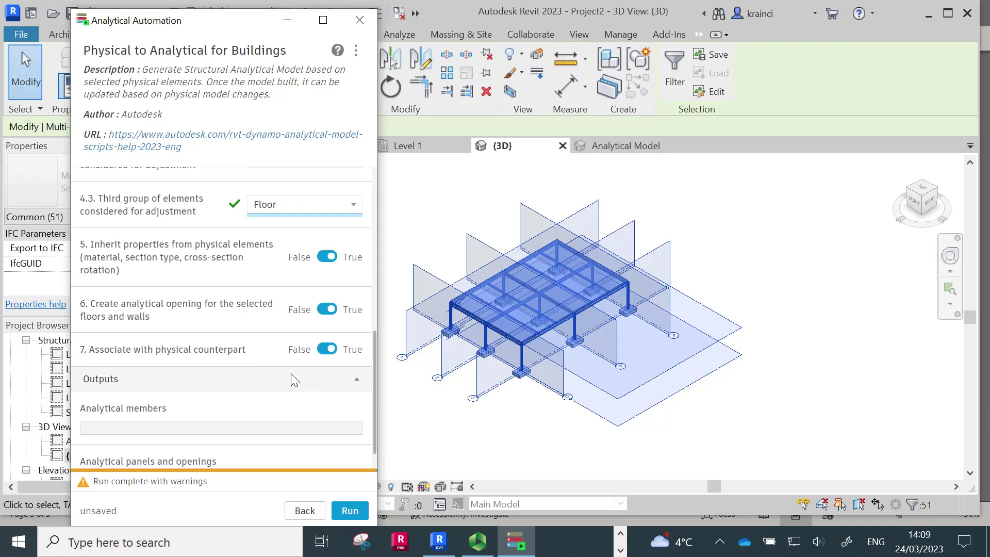
# Run the Physical to Analytical for Buildings script, review its analytical members and panels, and close the script window.
pyautogui.scroll(-1, 292, 374)
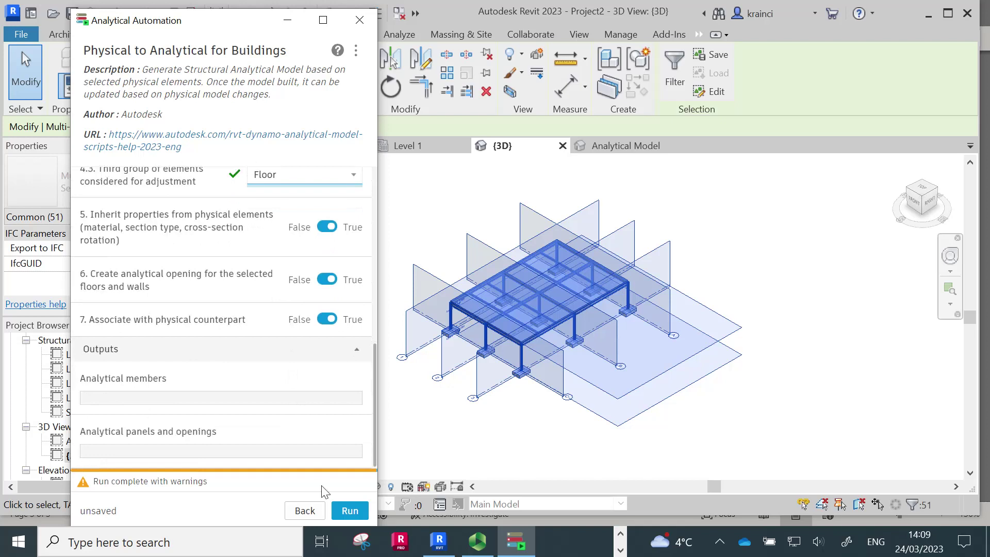
pyautogui.click(345, 512)
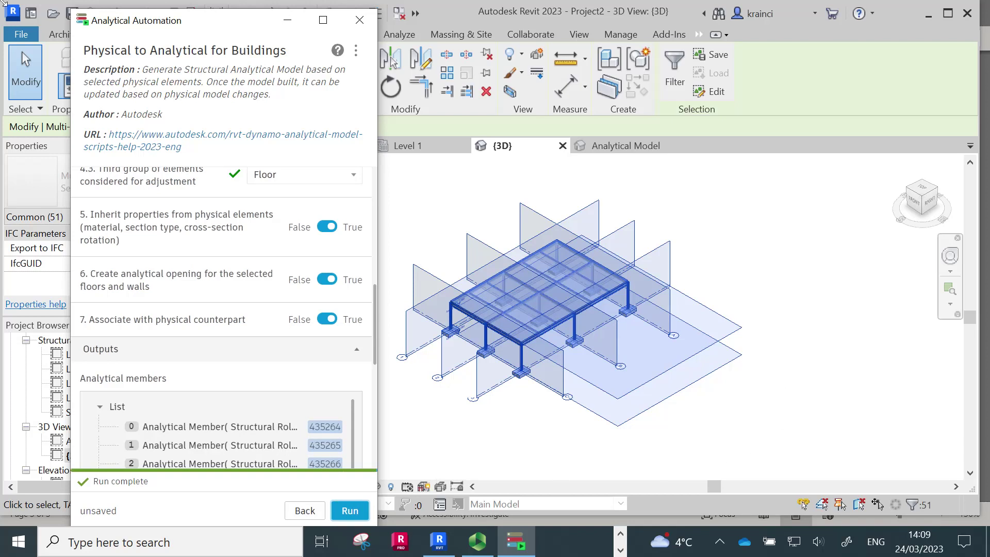
pyautogui.scroll(-5, 194, 206)
pyautogui.scroll(-1, 194, 207)
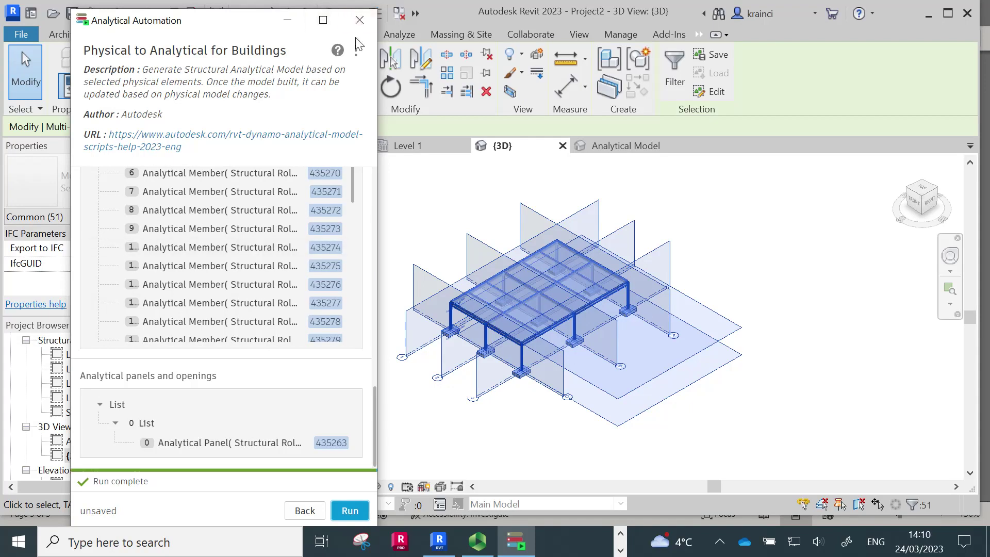
pyautogui.click(359, 20)
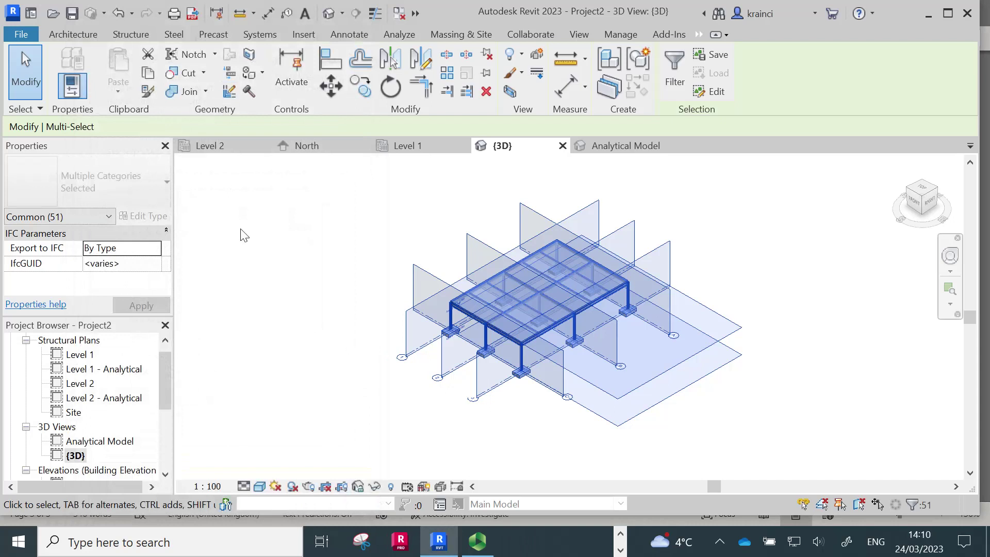
# Close the Analytical Model 3D view and reopen it to display the generated analytical model.
pyautogui.click(641, 147)
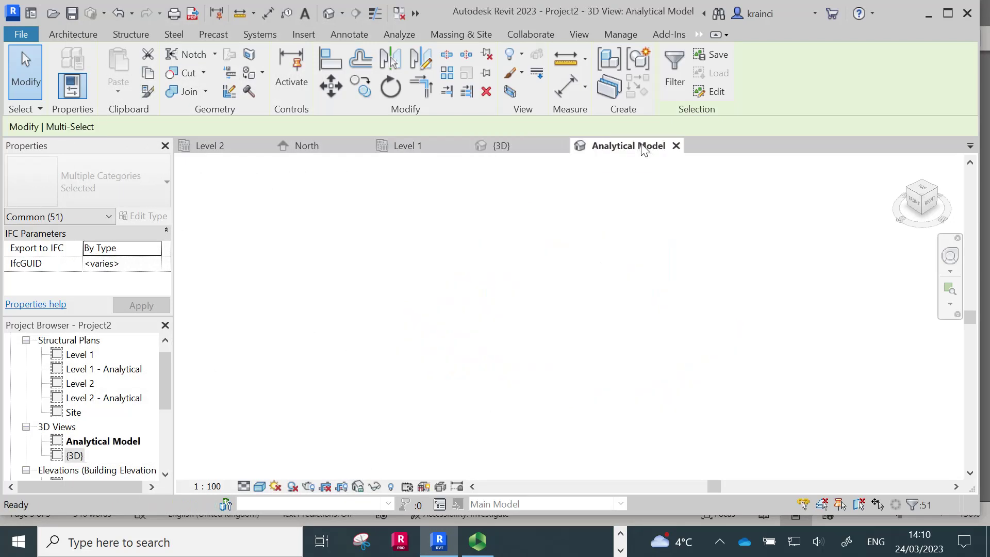
pyautogui.click(676, 146)
pyautogui.click(105, 441)
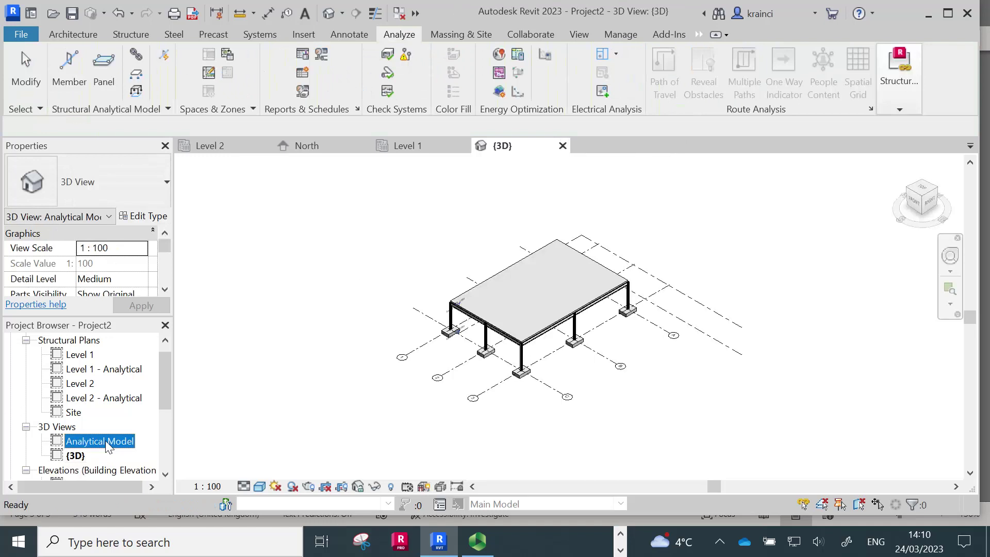
pyautogui.doubleClick(105, 441)
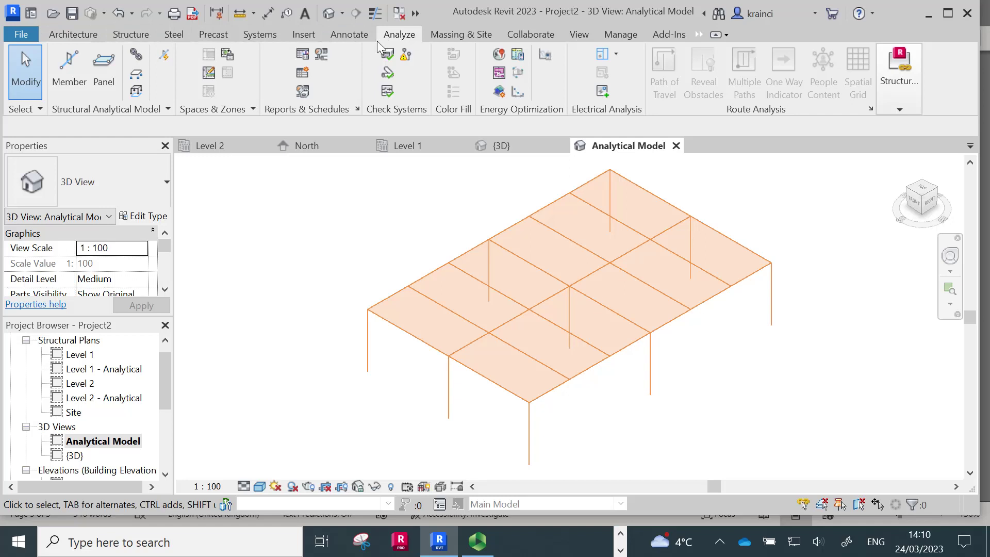
# Start a hosted area load in the Analytical Model view and assign it the load case LL1 (2).
pyautogui.click(137, 89)
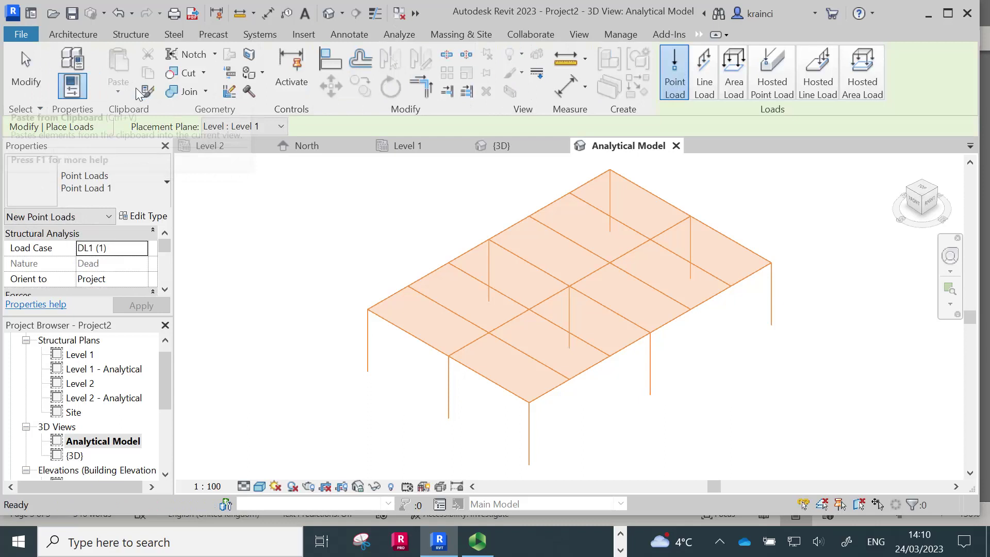
pyautogui.click(148, 181)
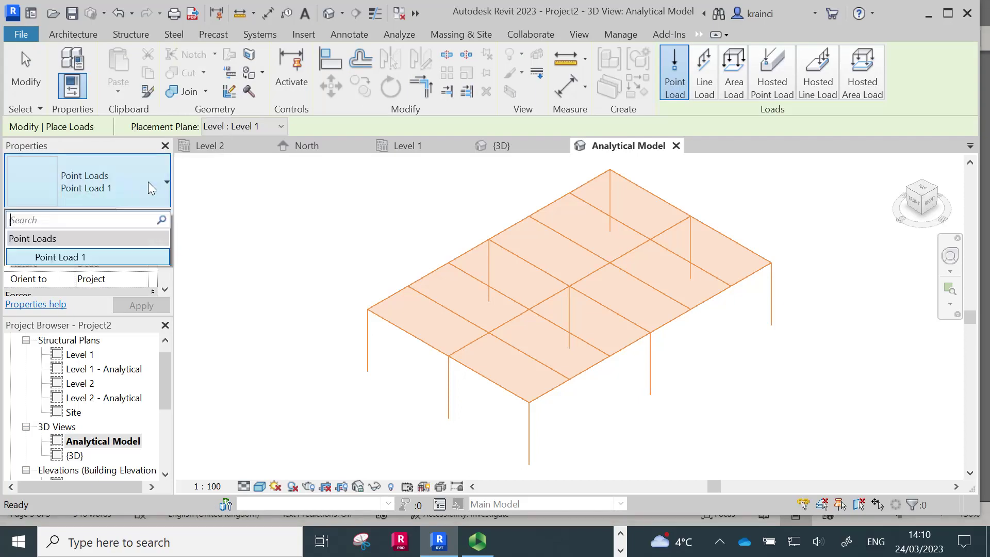
pyautogui.click(165, 180)
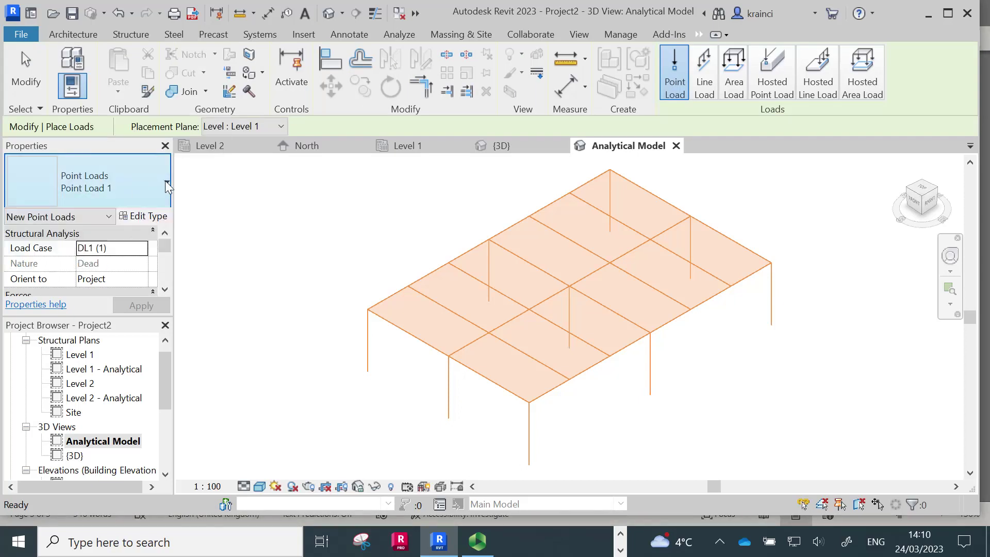
pyautogui.click(862, 74)
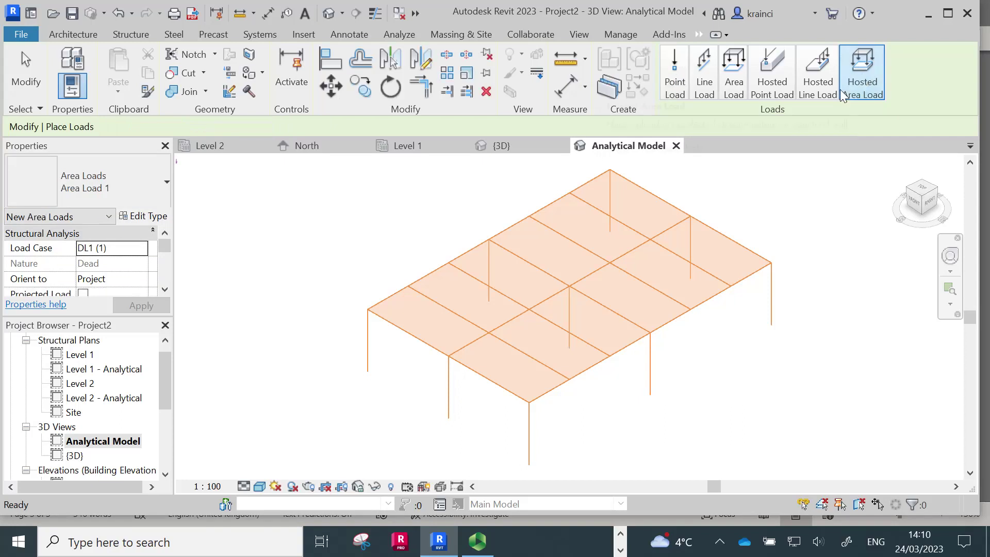
pyautogui.click(133, 250)
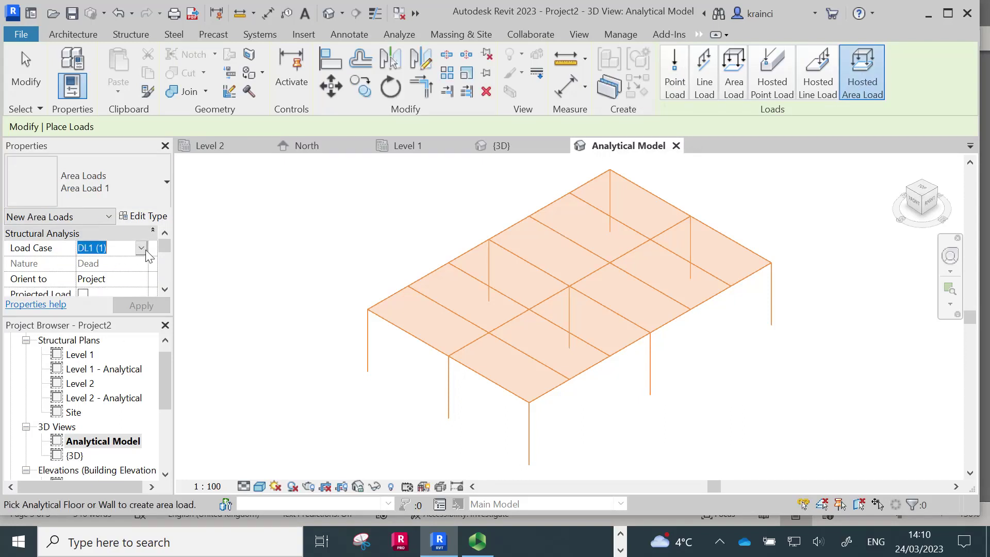
pyautogui.click(141, 249)
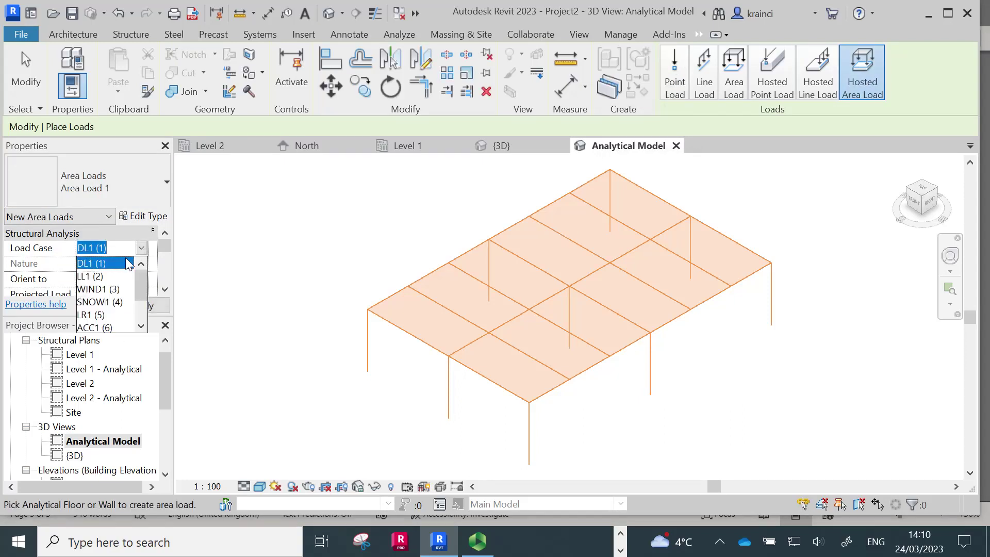
pyautogui.click(107, 274)
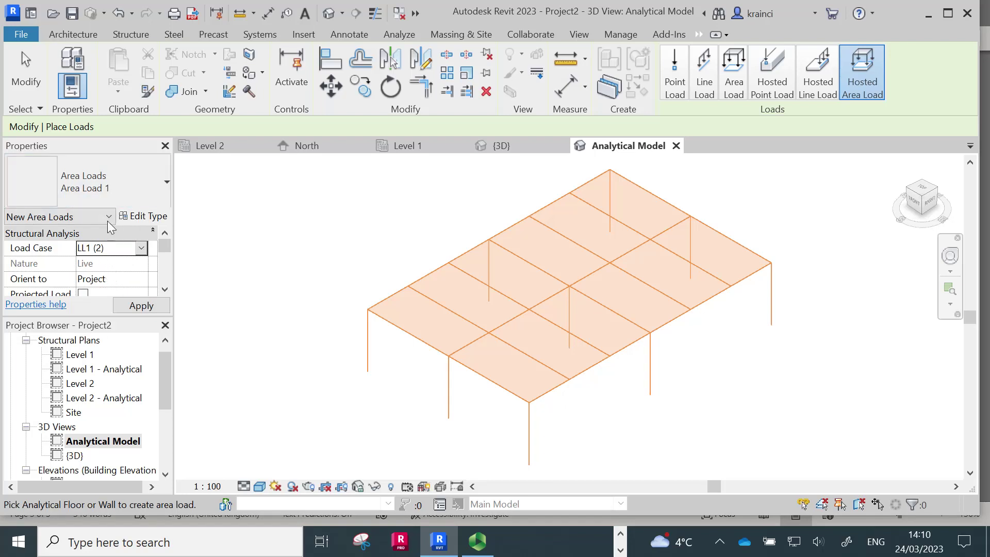
pyautogui.scroll(-2, 103, 236)
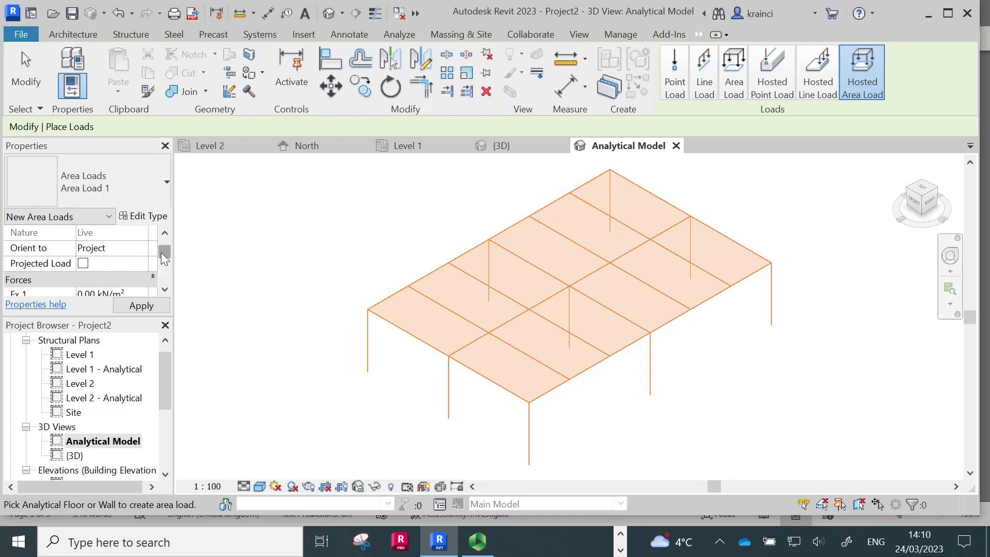
pyautogui.scroll(-3, 163, 257)
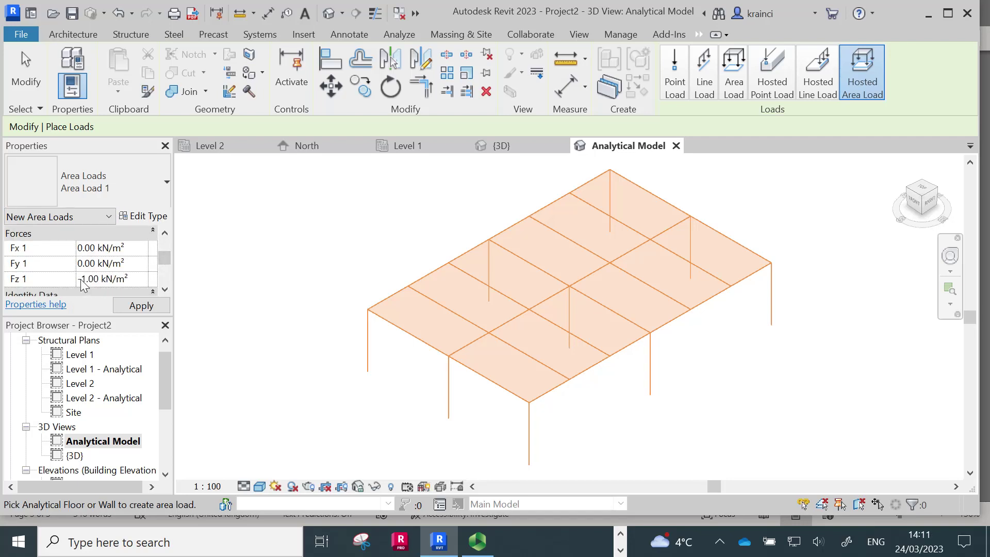
pyautogui.click(86, 282)
pyautogui.press('Escape')
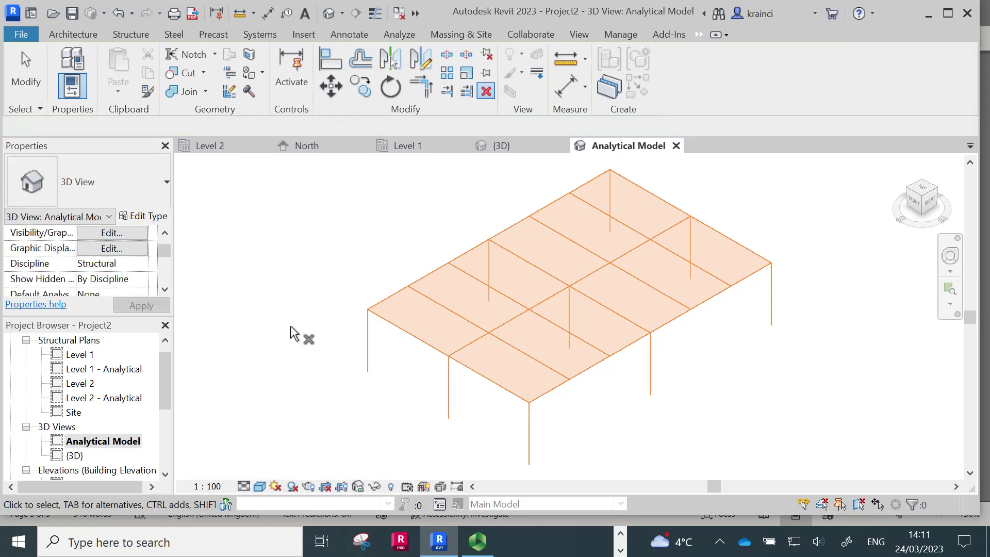
pyautogui.click(165, 291)
pyautogui.click(165, 291)
pyautogui.click(165, 290)
pyautogui.click(165, 291)
pyautogui.click(165, 290)
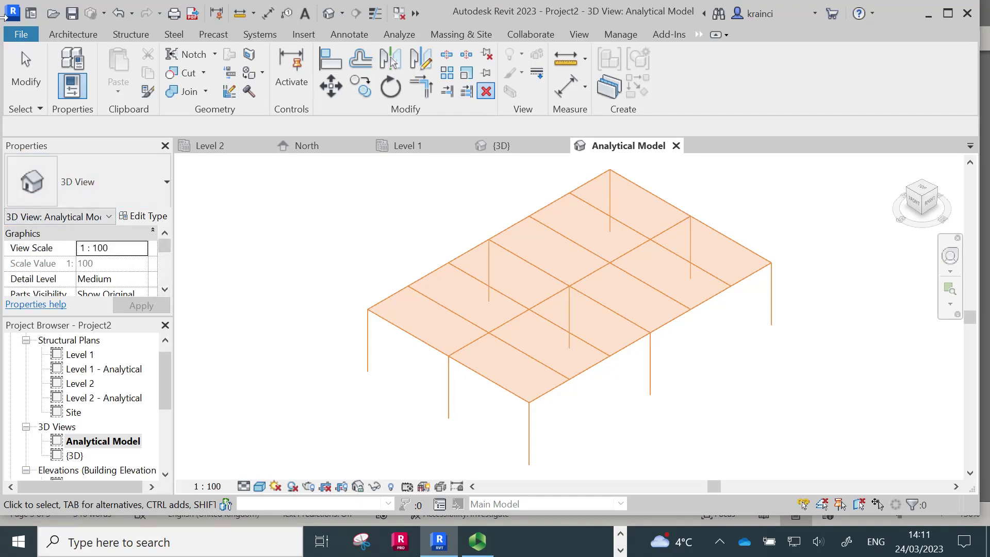
pyautogui.click(21, 72)
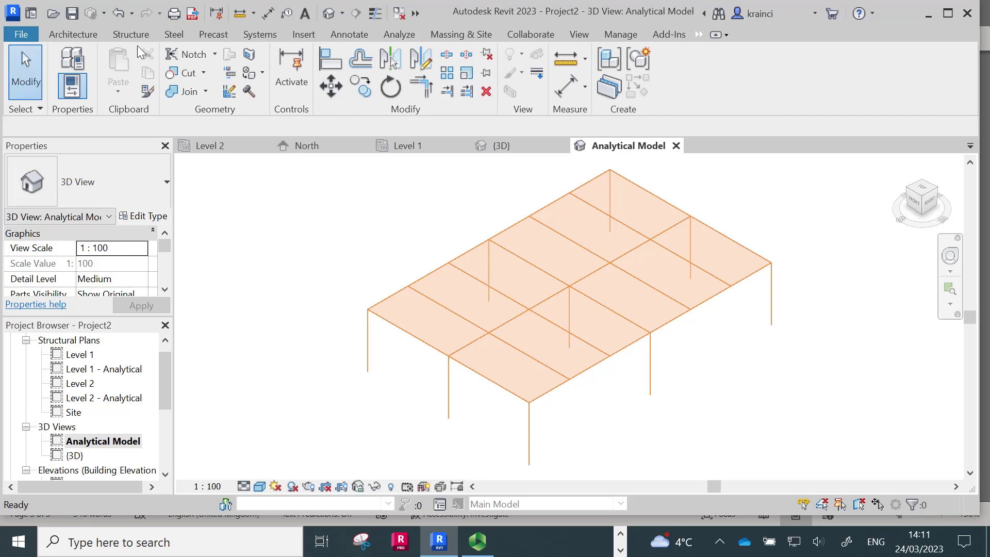
# Restart the hosted area load command and set the new load's Fz 1 force to -3.00 kN/m².
pyautogui.click(399, 34)
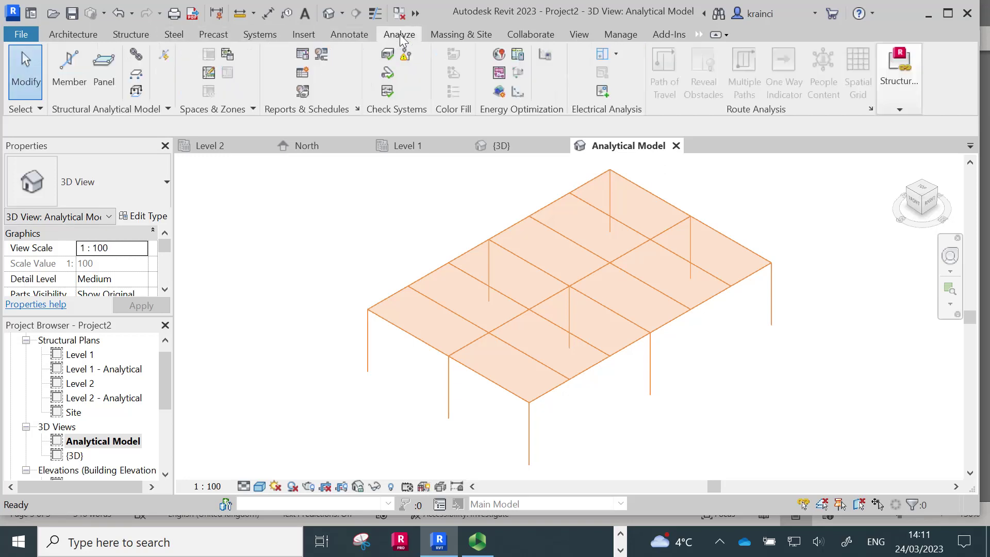
pyautogui.click(135, 91)
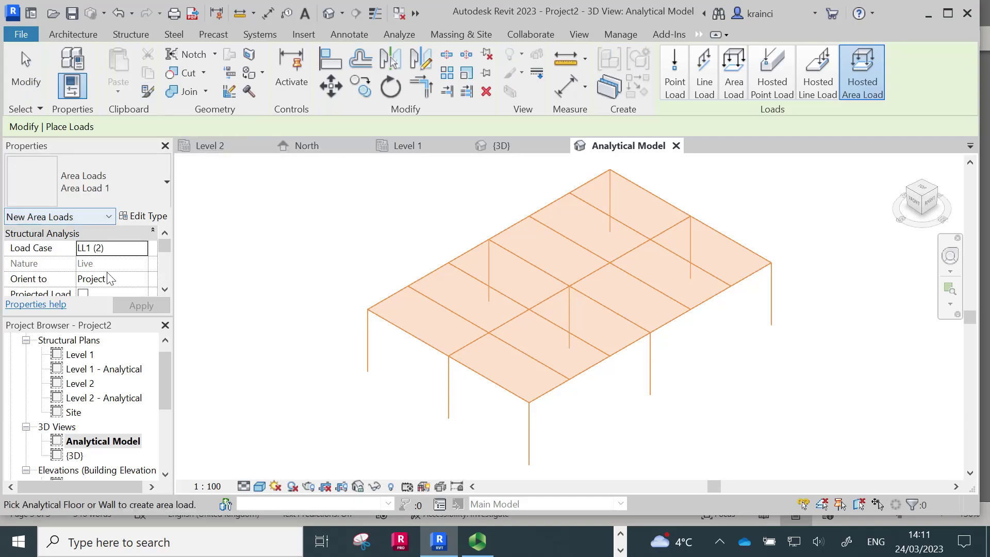
pyautogui.scroll(-5, 95, 264)
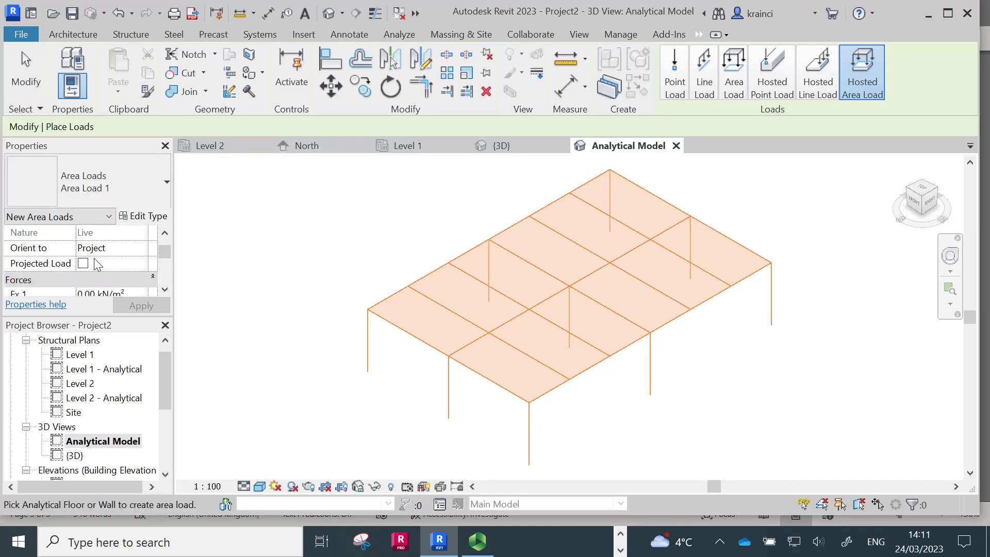
pyautogui.click(86, 251)
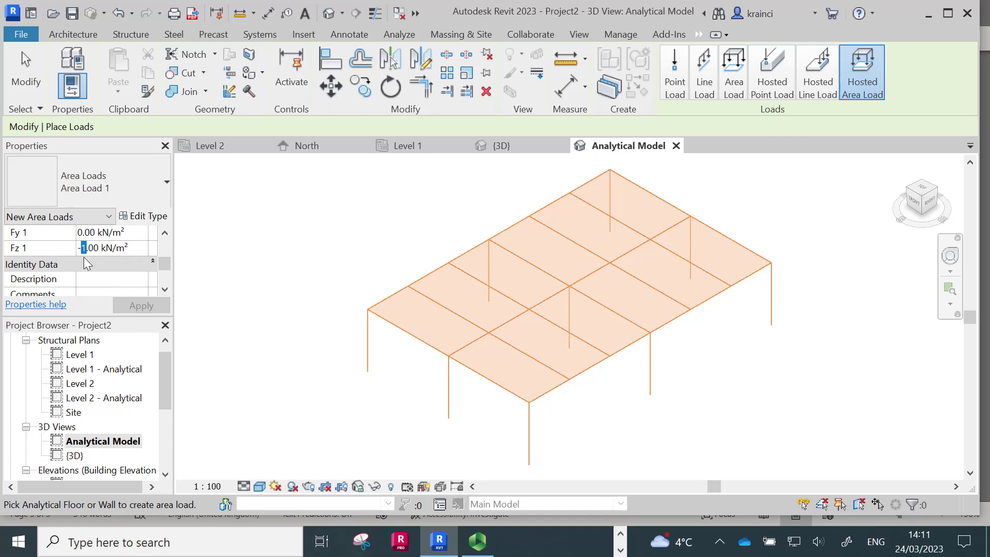
pyautogui.click(142, 307)
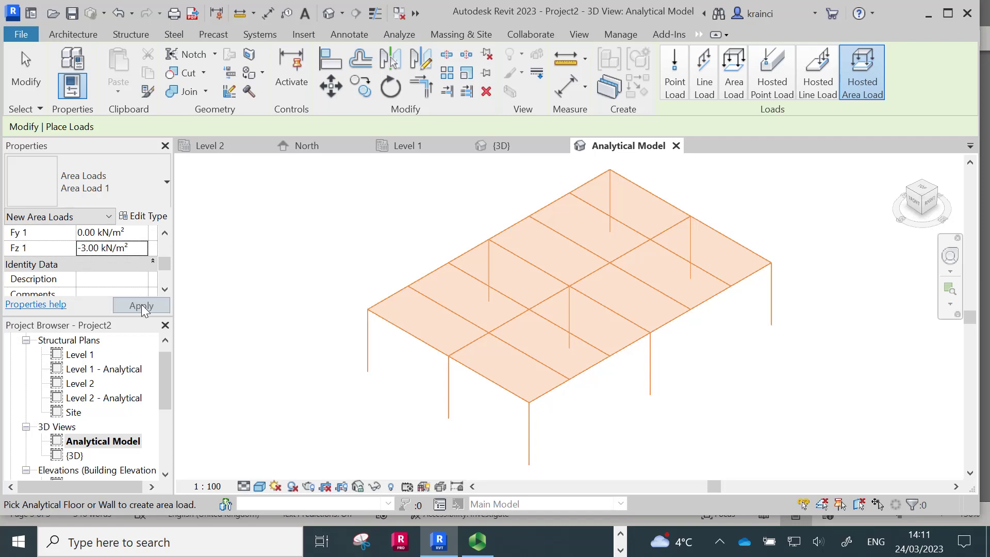
# Place the hosted area load on the analytical floor panel and end the load command.
pyautogui.click(410, 338)
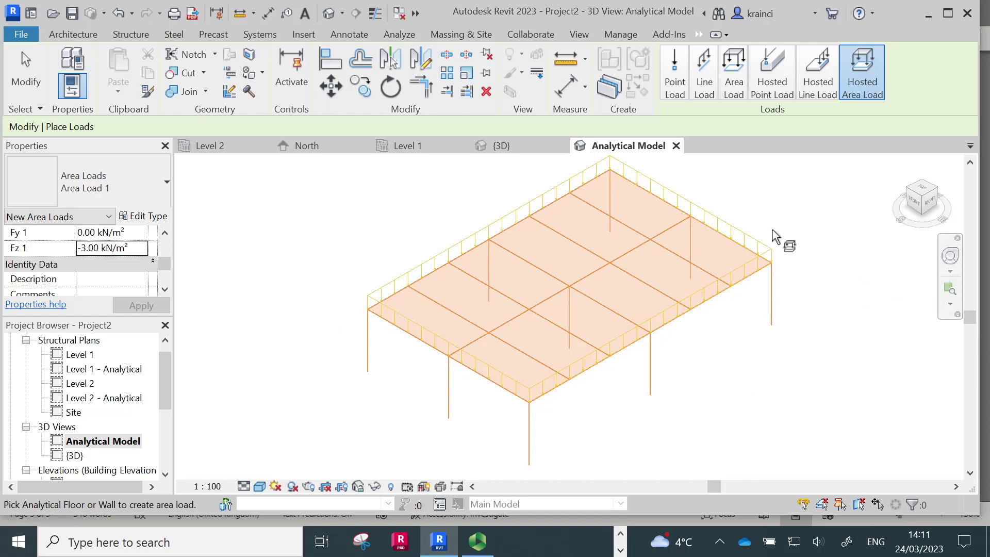
pyautogui.press('Escape')
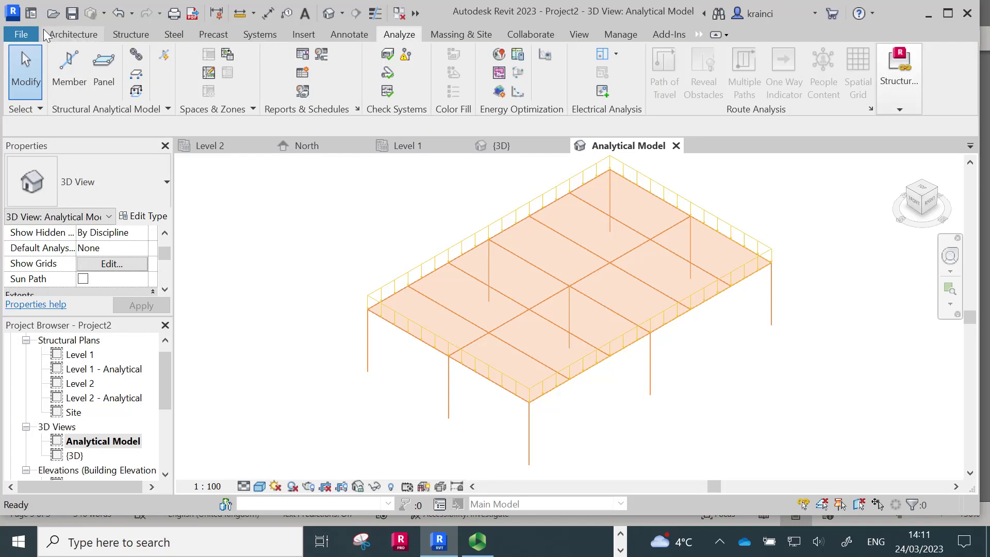
# Save the project in the Documents folder as steel frame 23.
pyautogui.click(72, 16)
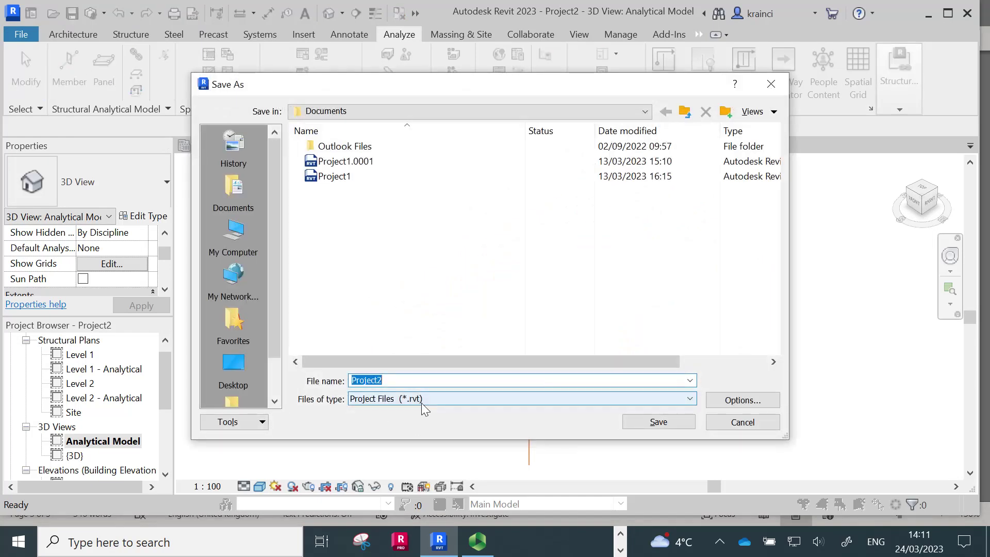
pyautogui.write('steel frame 23')
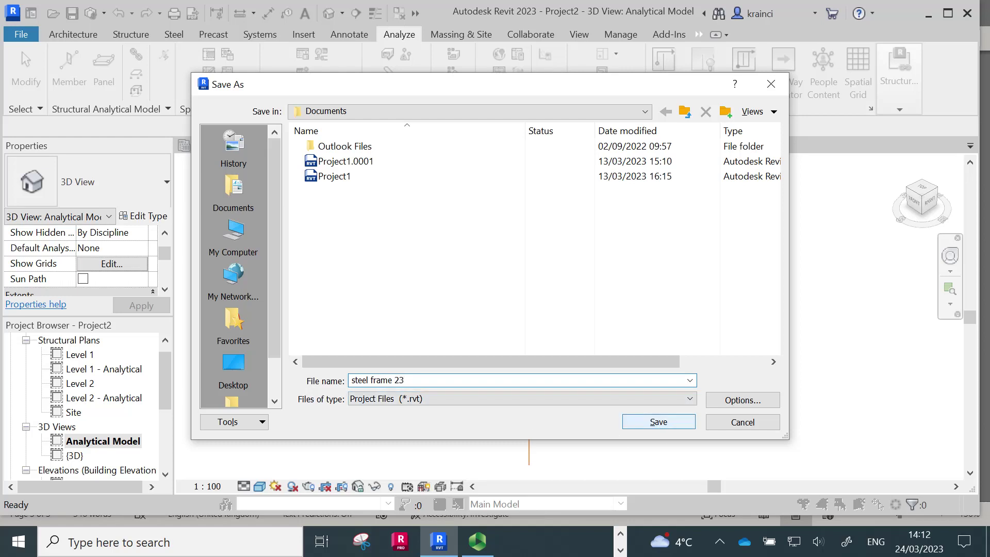
pyautogui.click(648, 423)
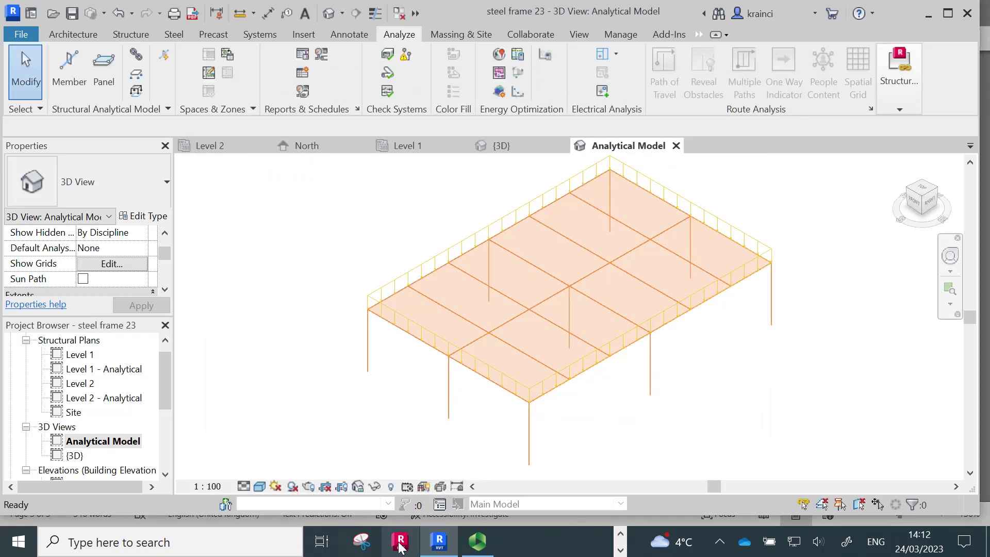
# Launch Robot Structural Analysis Professional 2023 and switch back to Revit once it has loaded.
pyautogui.click(399, 543)
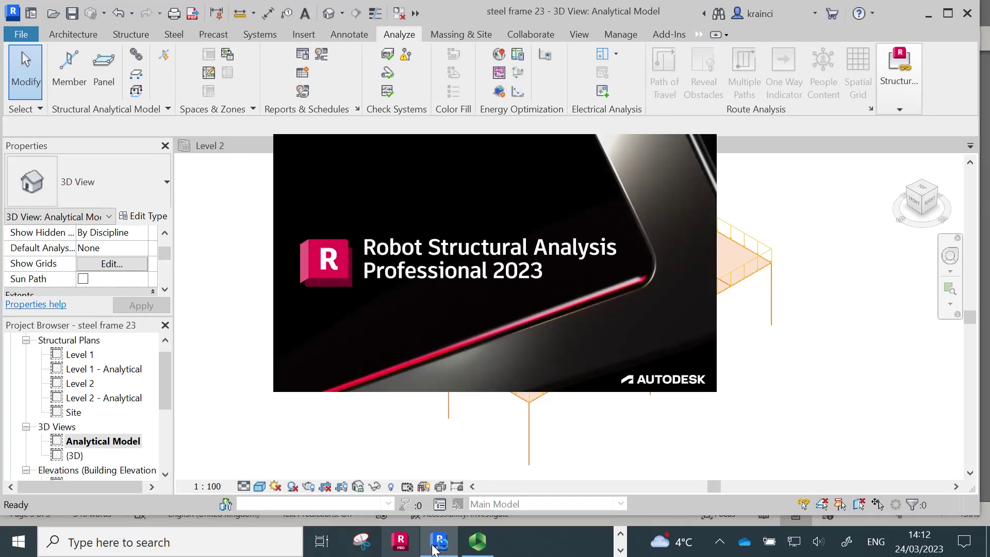
pyautogui.moveTo(444, 552)
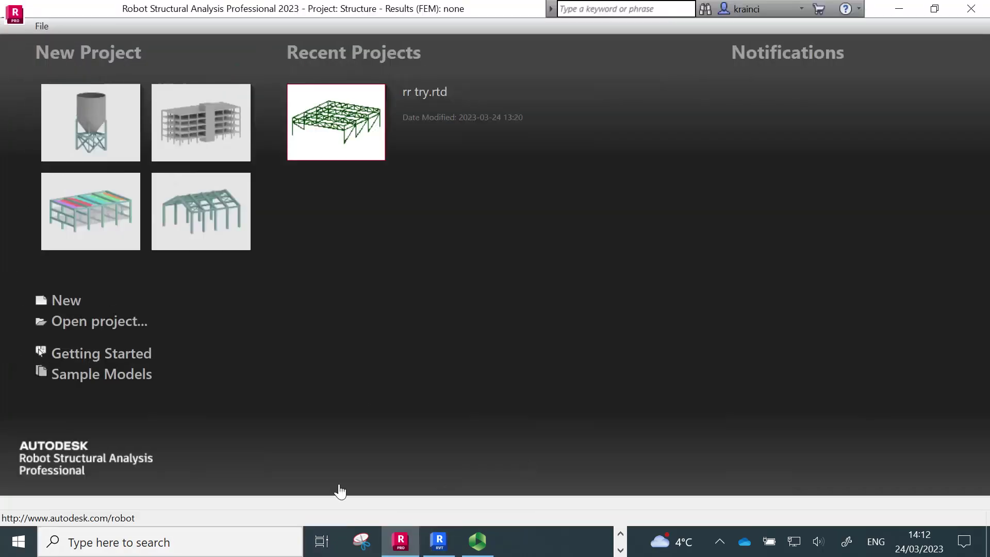
pyautogui.click(440, 541)
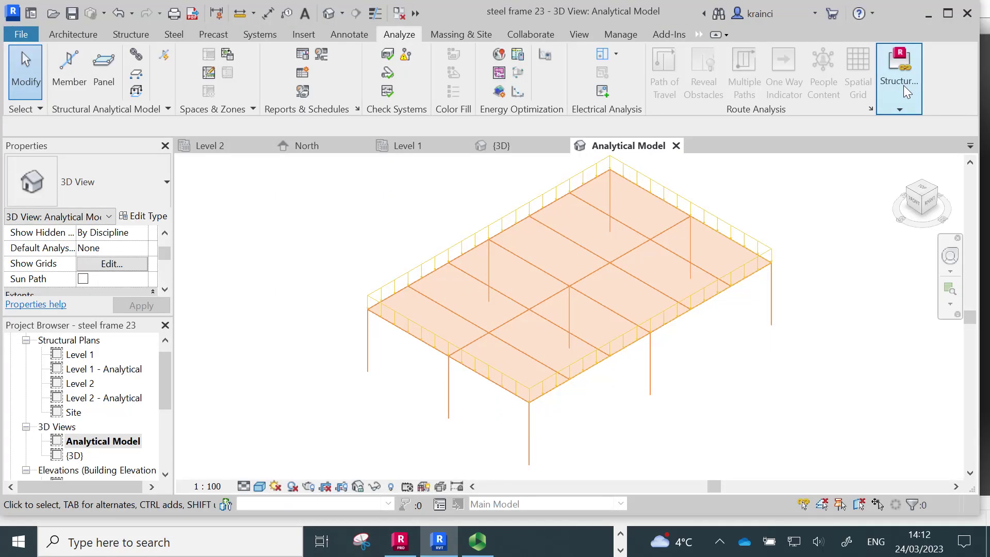
# Send the model to Robot through the Robot Structural Analysis Link using direct integration.
pyautogui.click(901, 106)
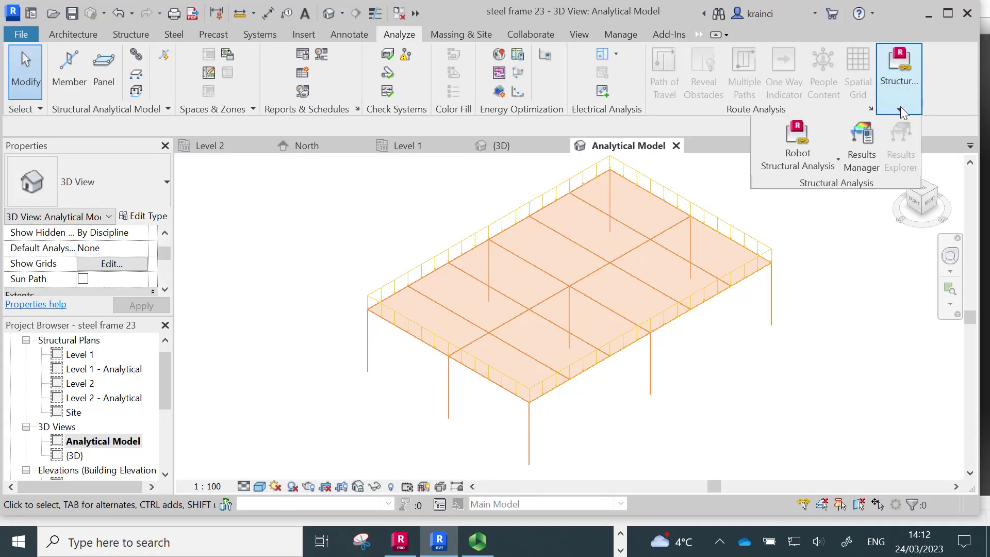
pyautogui.click(781, 148)
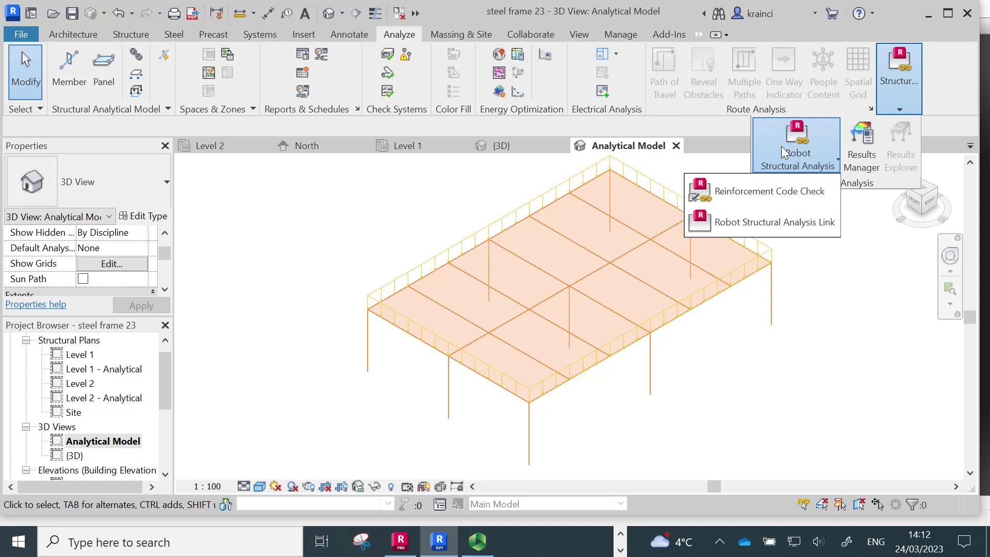
pyautogui.click(748, 222)
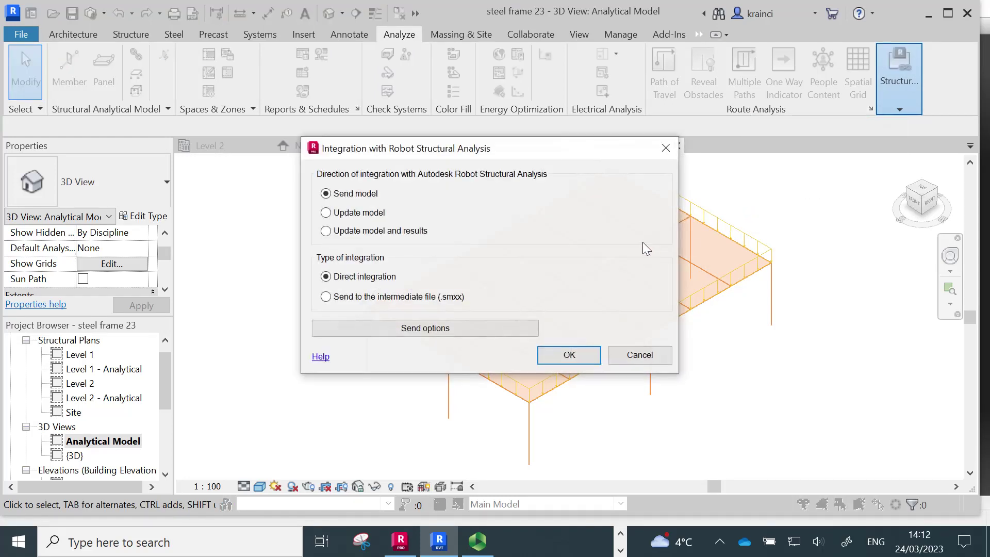
pyautogui.click(570, 355)
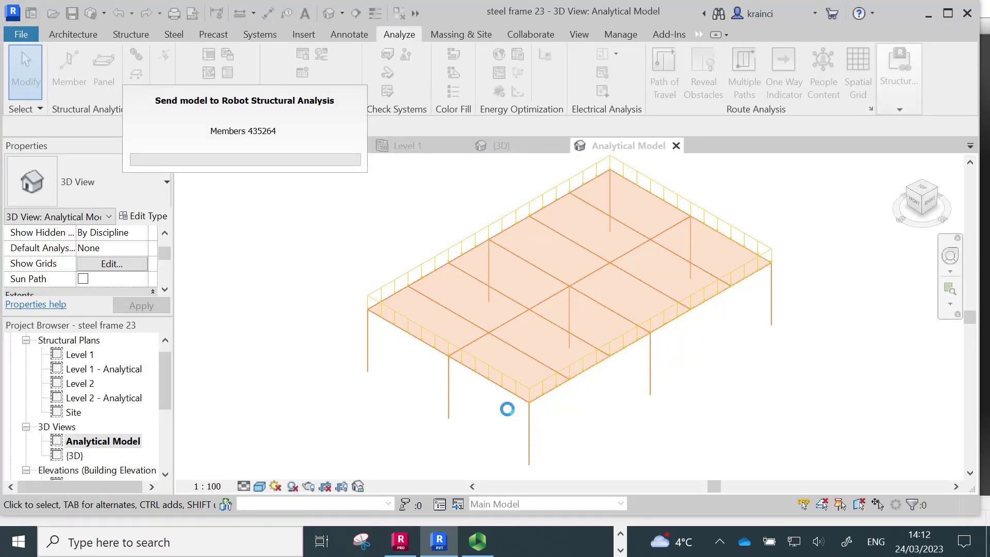
# Check the transferred model in Robot, then return to Revit and decline the warnings/events report.
pyautogui.moveTo(454, 539)
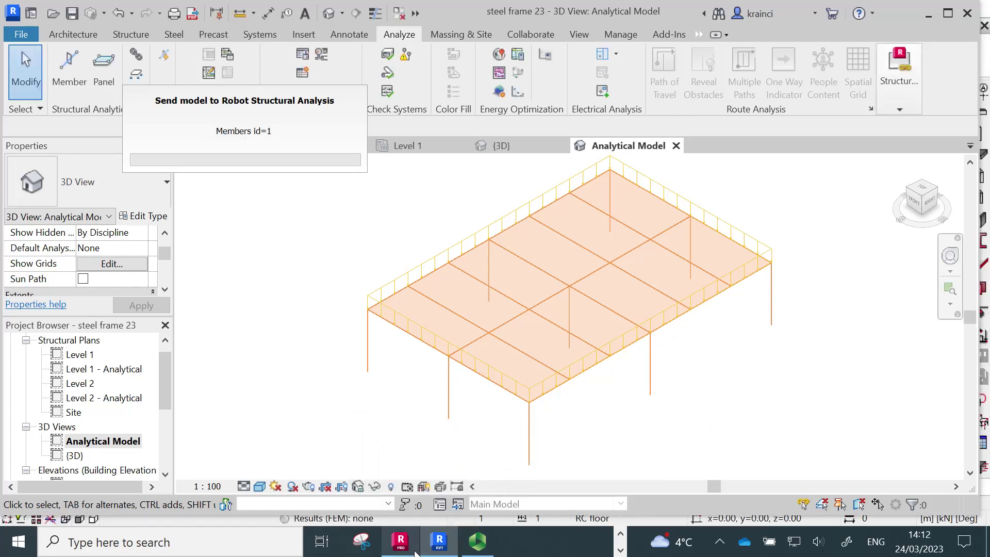
pyautogui.moveTo(399, 542)
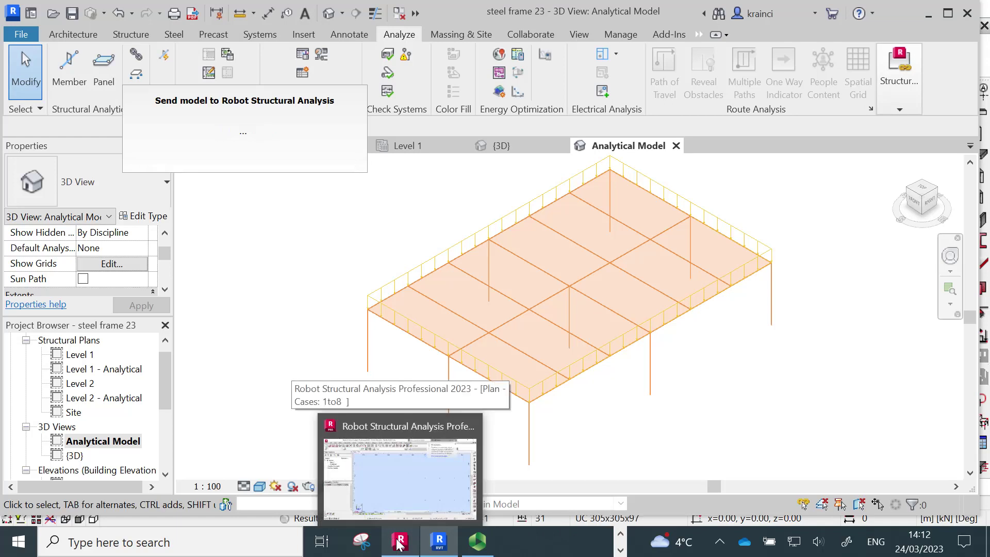
pyautogui.click(401, 541)
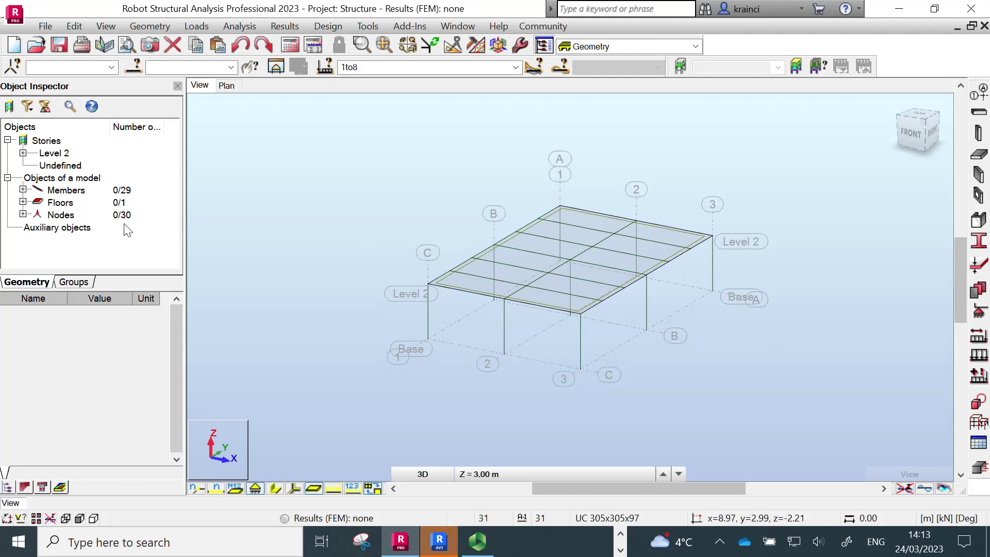
pyautogui.click(438, 542)
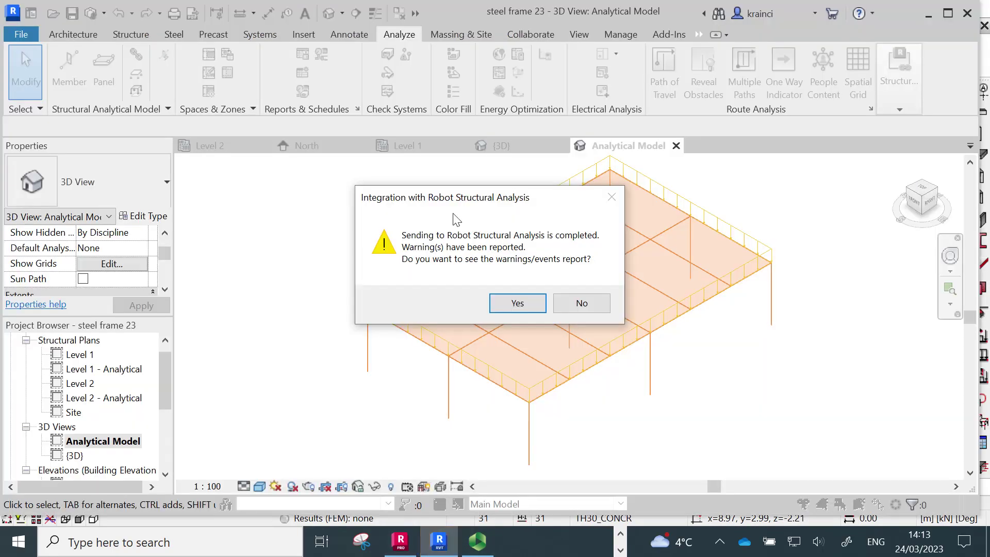
pyautogui.click(568, 304)
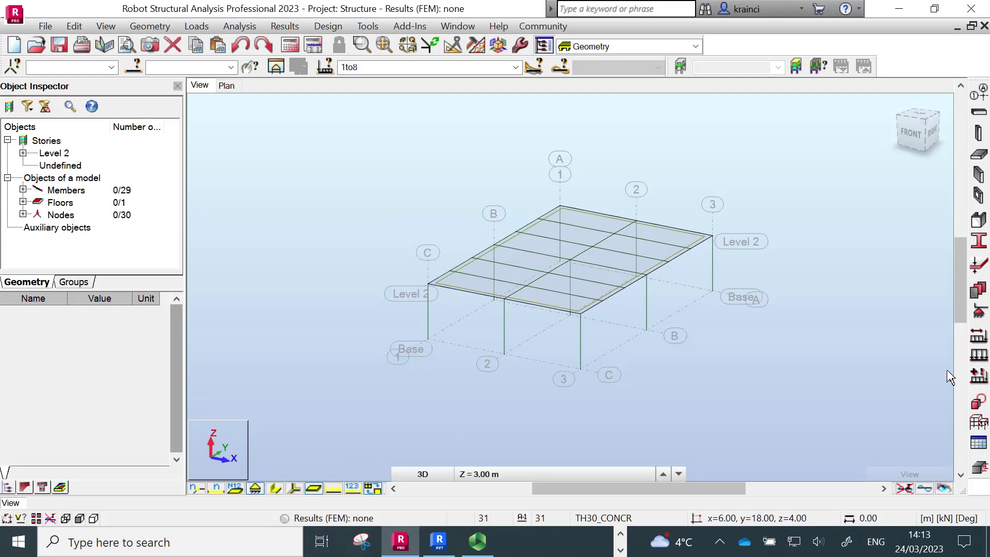